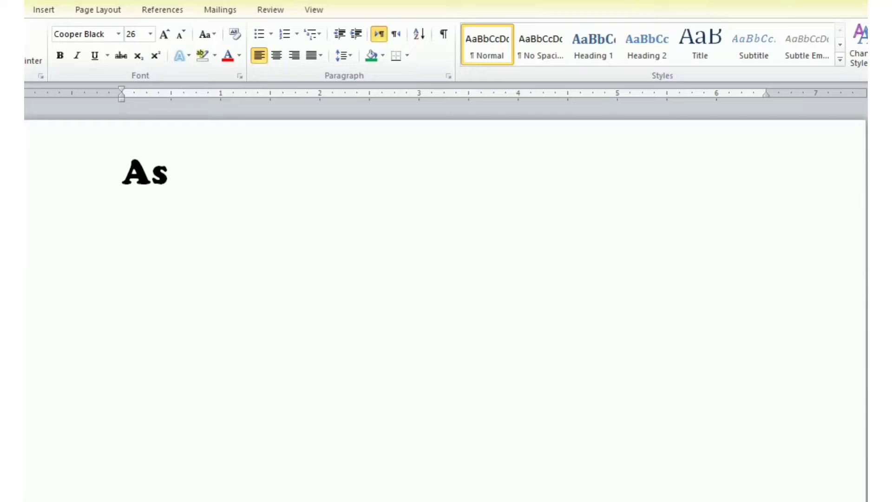
# Step: Type 'Aslam Alaikum' and 'Welcome to my channel Better Tomorrow', then start a new empty line
pyautogui.write('lam')
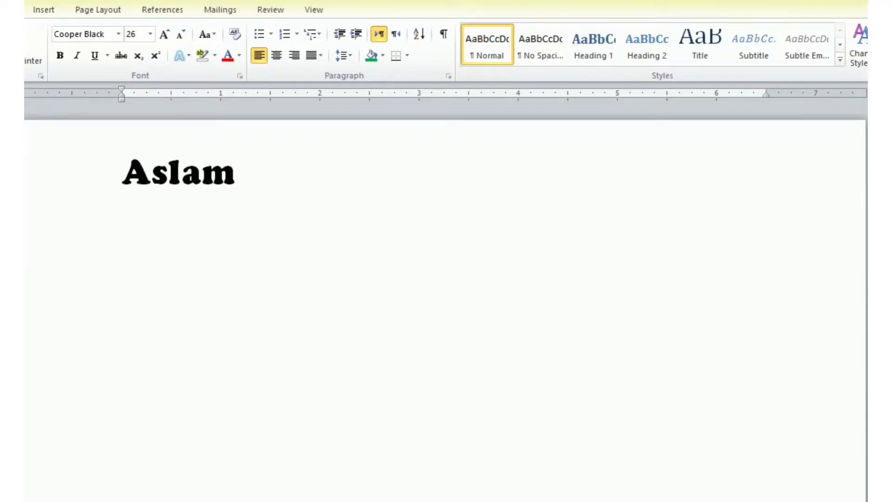
pyautogui.write(' Alai')
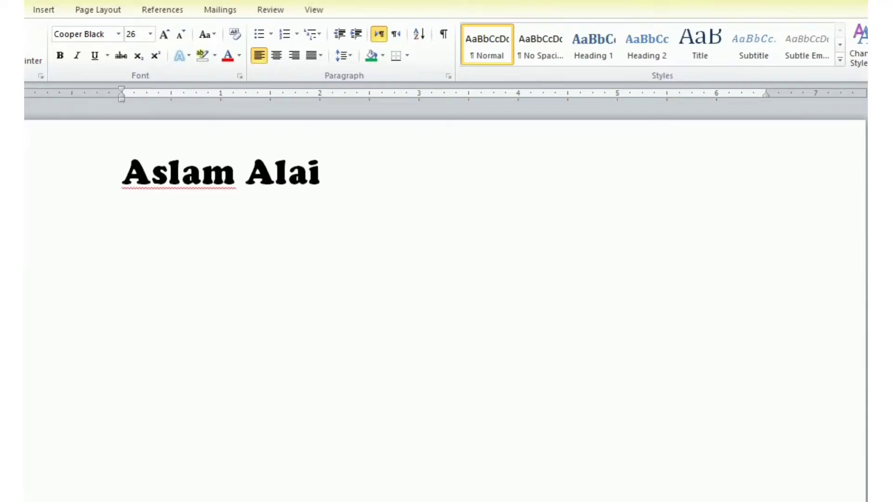
pyautogui.write('kum')
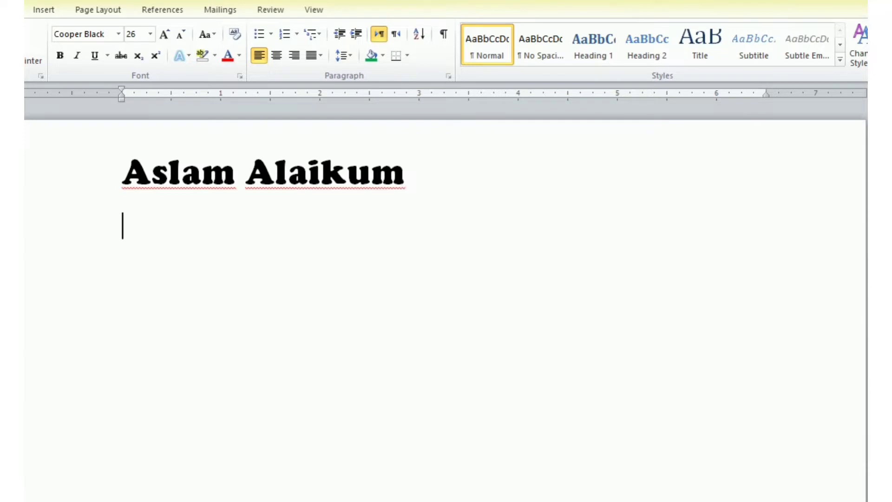
pyautogui.write('we')
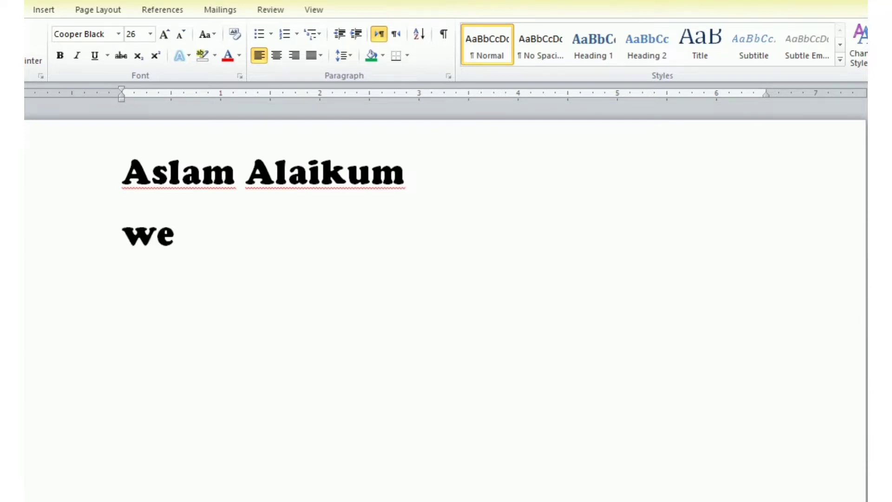
pyautogui.write('lcome ')
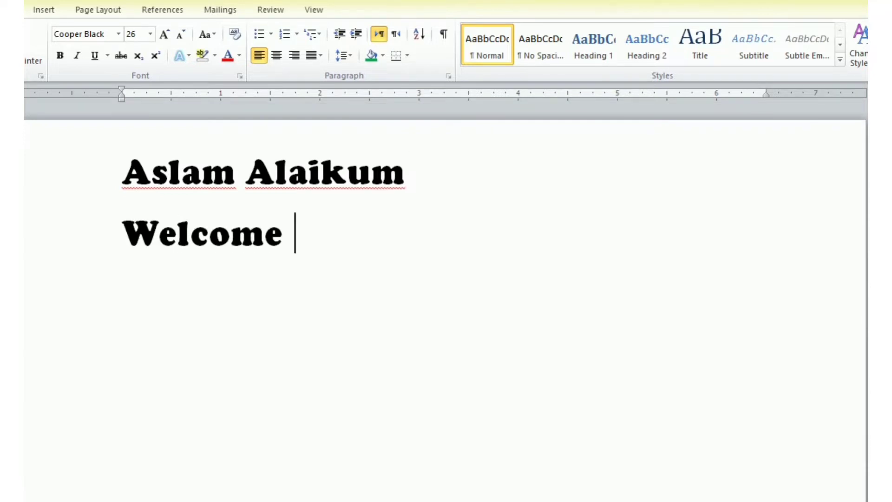
pyautogui.write('to my ch')
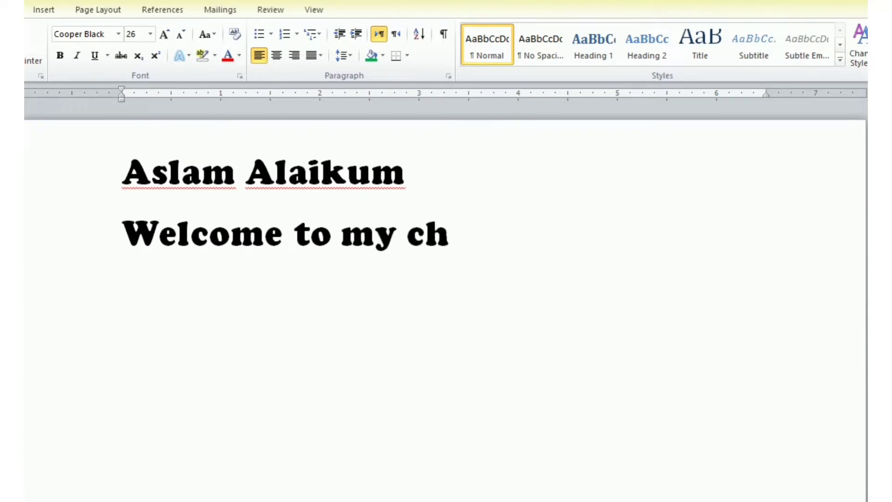
pyautogui.write('annel')
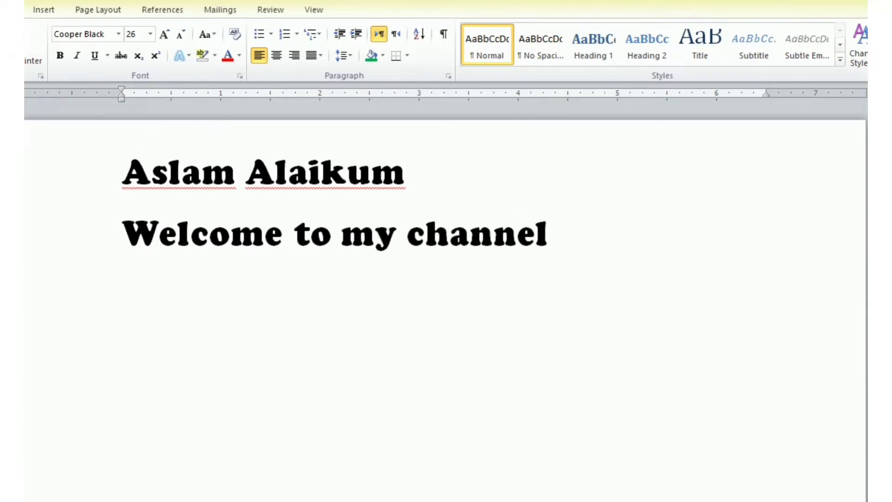
pyautogui.write(' Be')
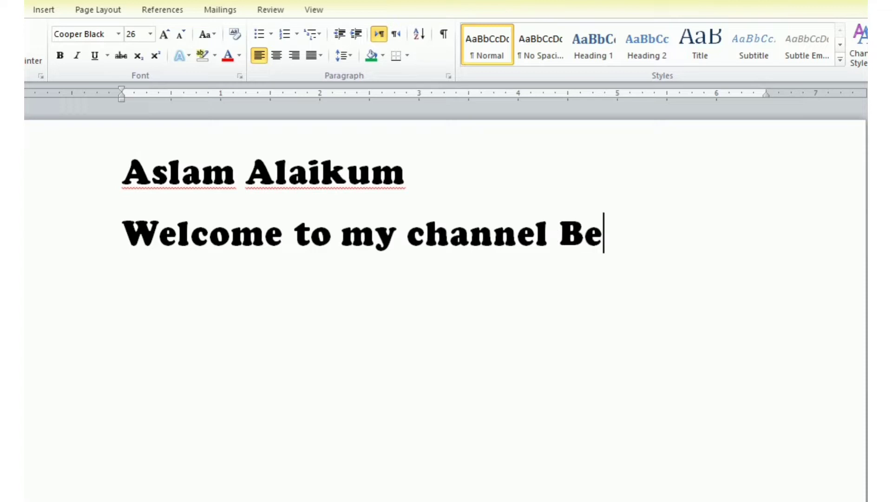
pyautogui.write('tter T')
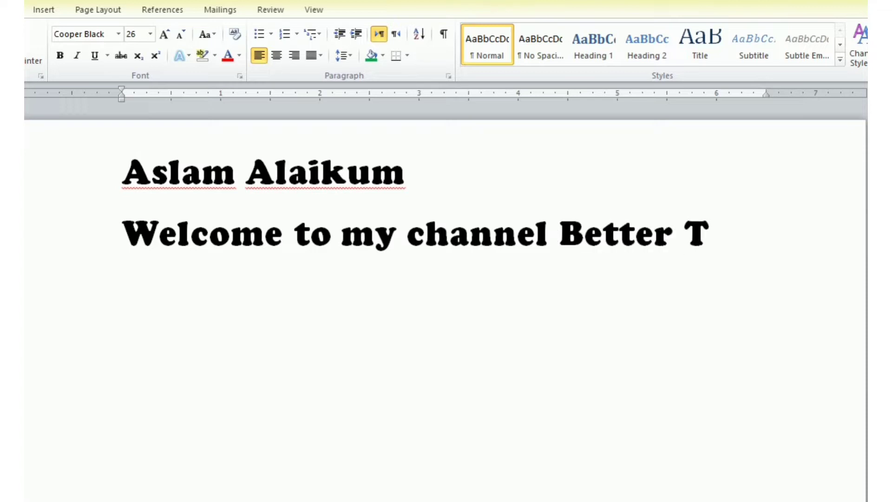
pyautogui.write('omorrow')
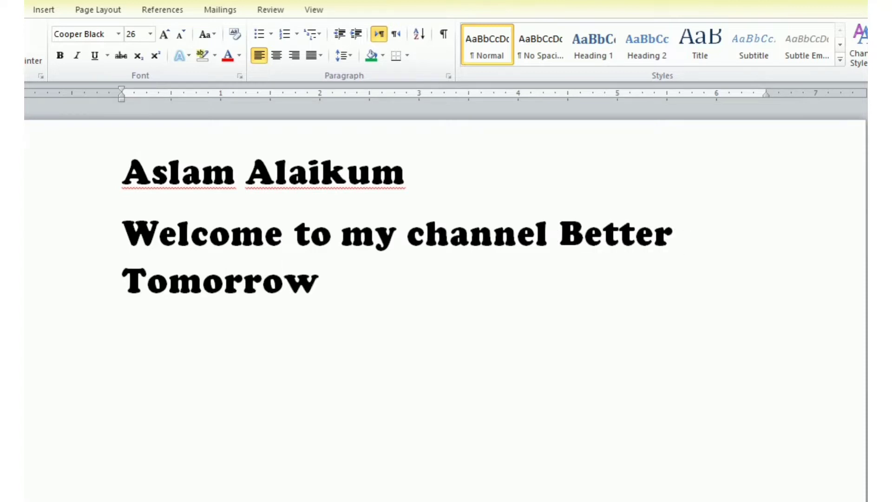
pyautogui.moveTo(561, 234); pyautogui.dragTo(608, 270)
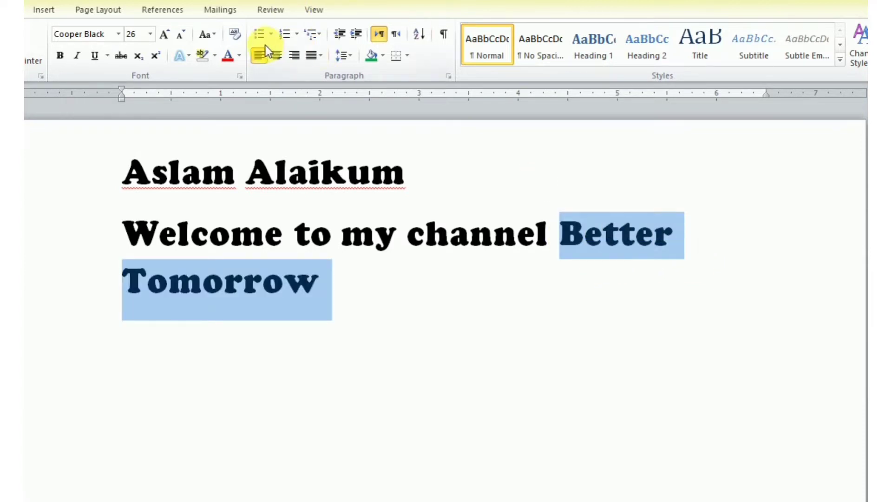
pyautogui.click(354, 276)
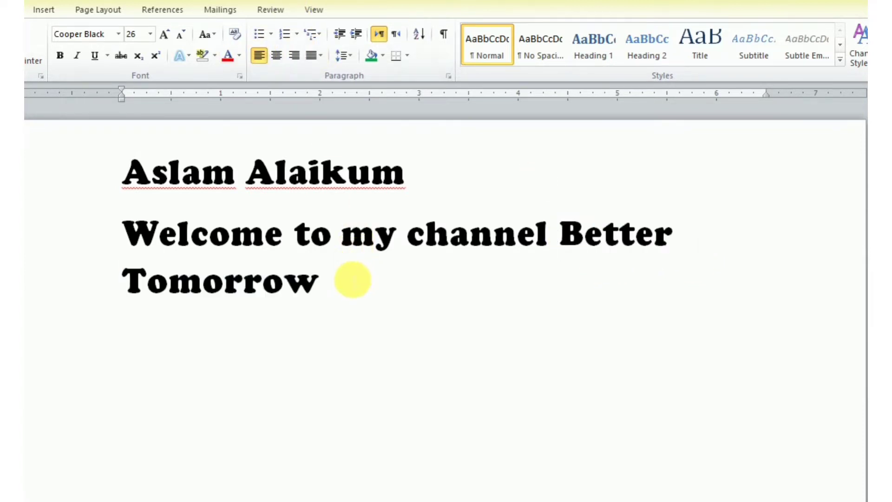
pyautogui.press('Return')
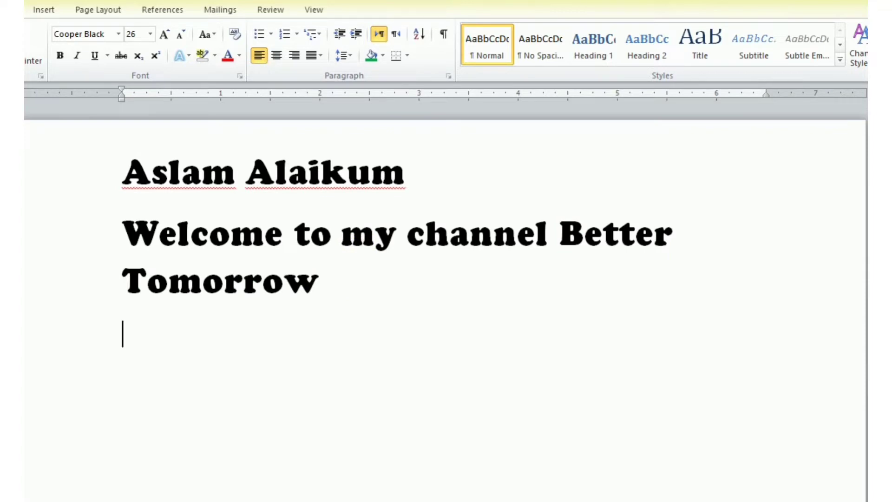
# Step: Type 'We learn previous lesson how we insert table, how we insert table from excel and draw table in word'
pyautogui.write('we ')
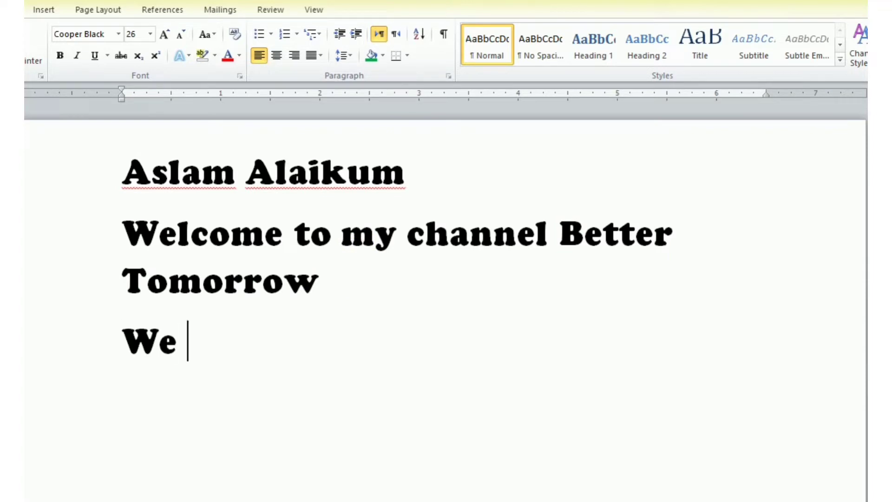
pyautogui.write('learn p')
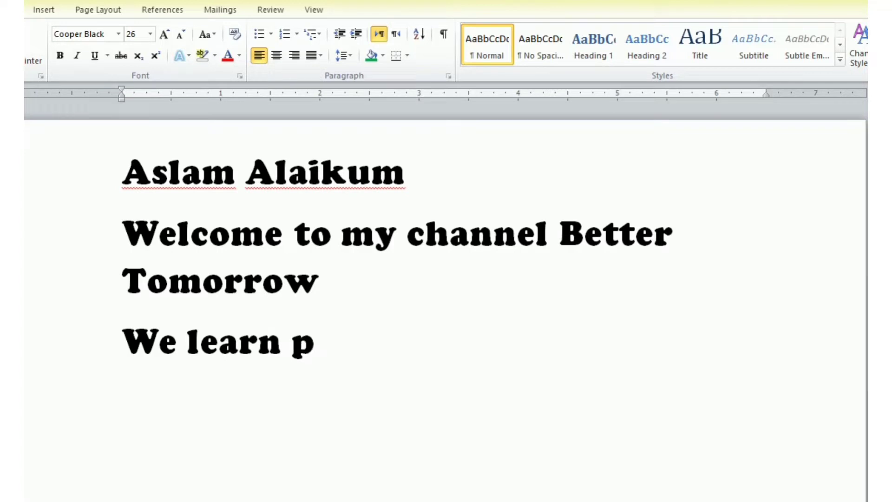
pyautogui.write('revious')
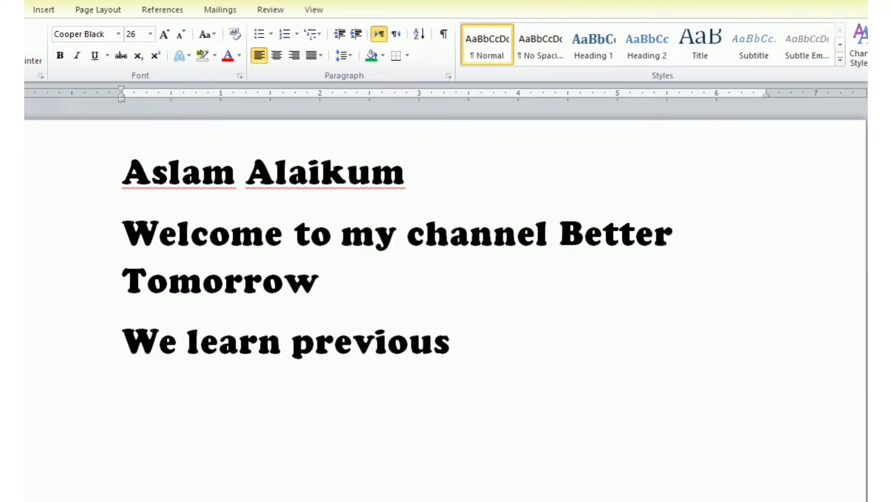
pyautogui.write(' lesson ')
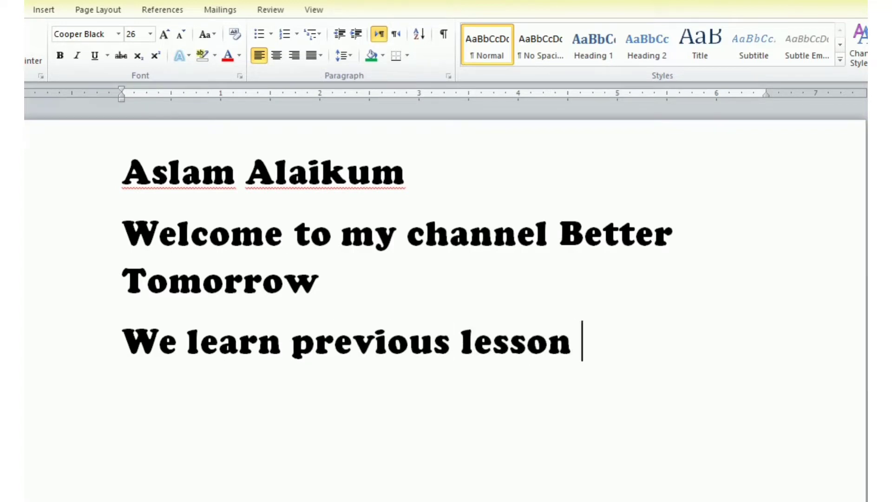
pyautogui.write('h')
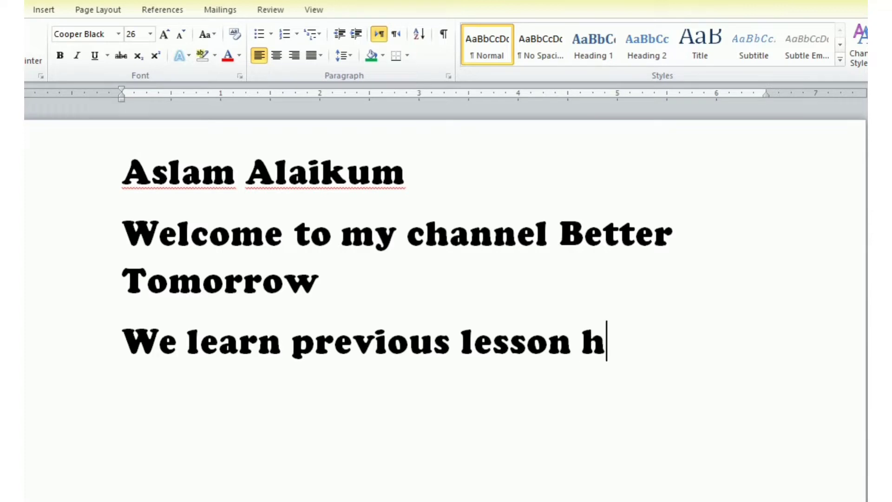
pyautogui.write('ow we')
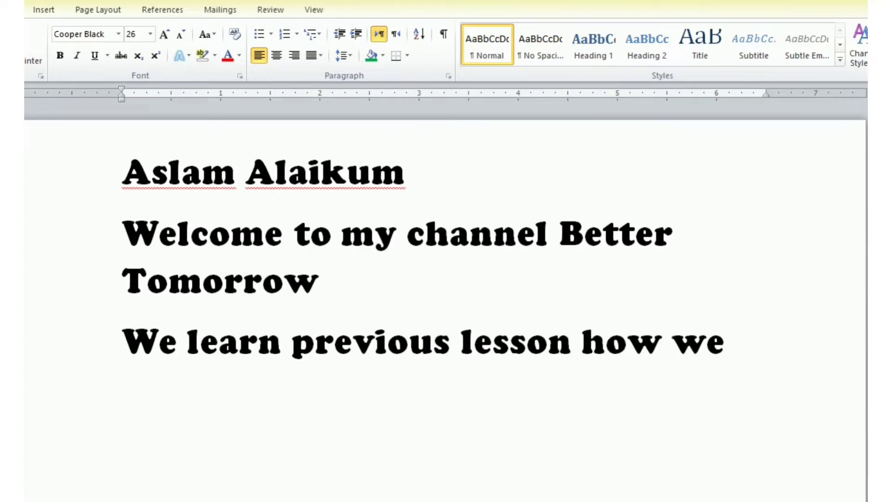
pyautogui.write(' o')
pyautogui.press('BackSpace')
pyautogui.write('i')
pyautogui.write('nsert tabl')
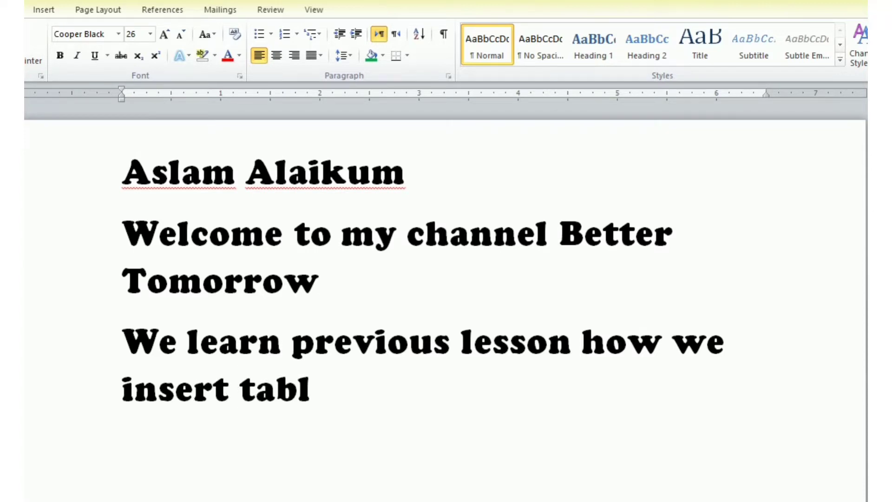
pyautogui.write('e ')
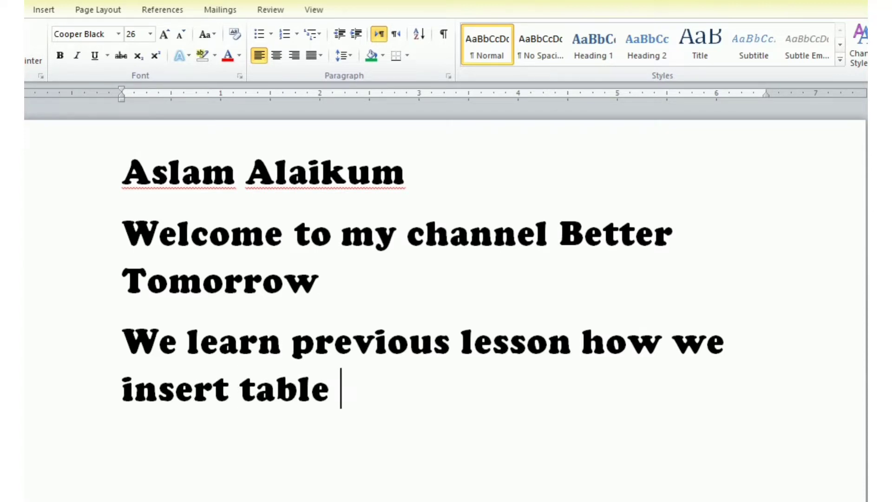
pyautogui.write(', how ')
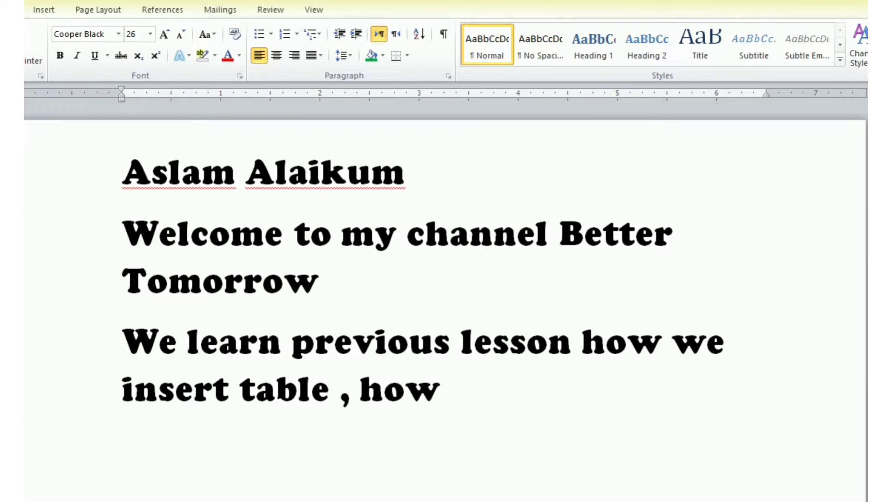
pyautogui.write('we inaer')
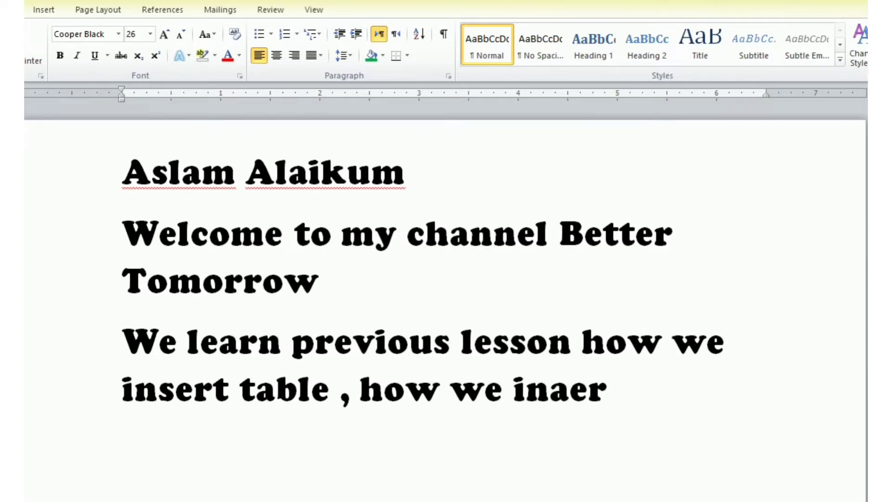
pyautogui.write('t')
pyautogui.press('BackSpace')
pyautogui.press('BackSpace')
pyautogui.press('BackSpace')
pyautogui.press('BackSpace')
pyautogui.write('se')
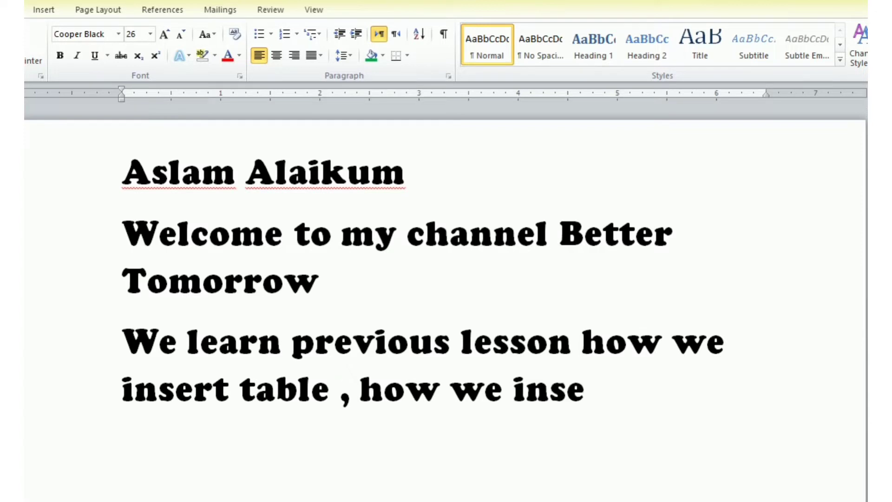
pyautogui.write('rt table')
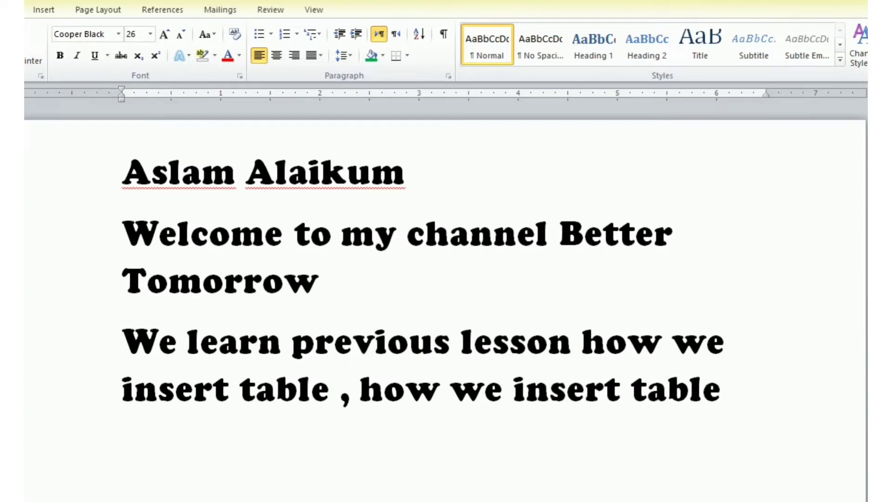
pyautogui.write(' from exc')
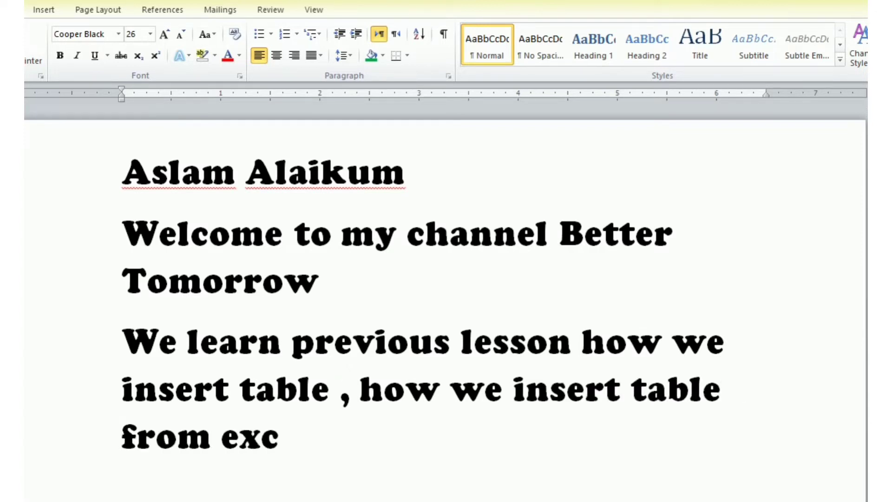
pyautogui.write('el and')
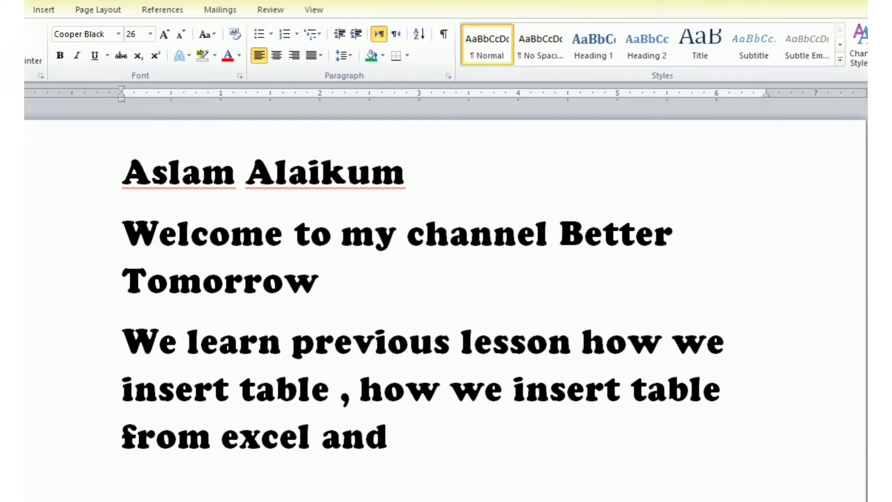
pyautogui.write(' drwa t')
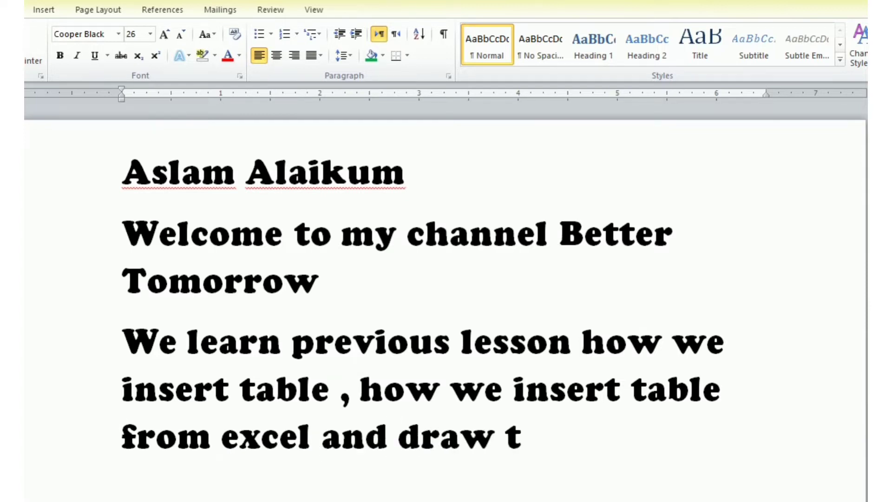
pyautogui.write('ablei')
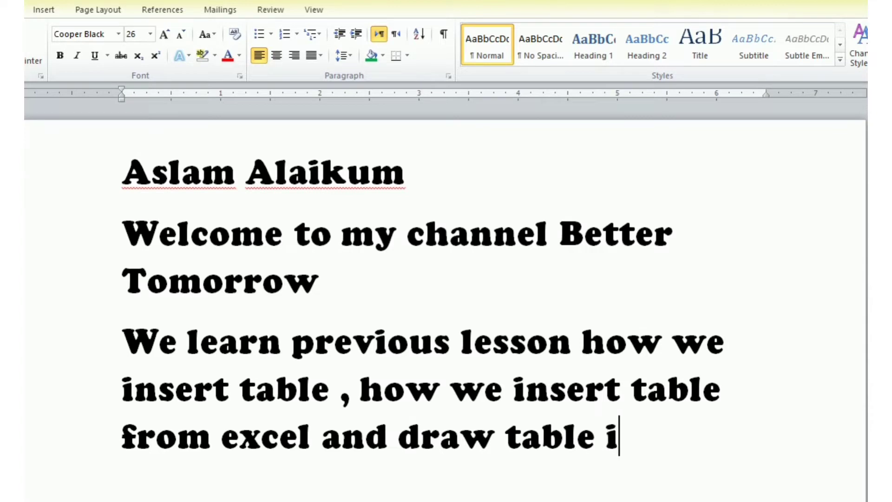
pyautogui.write('n word')
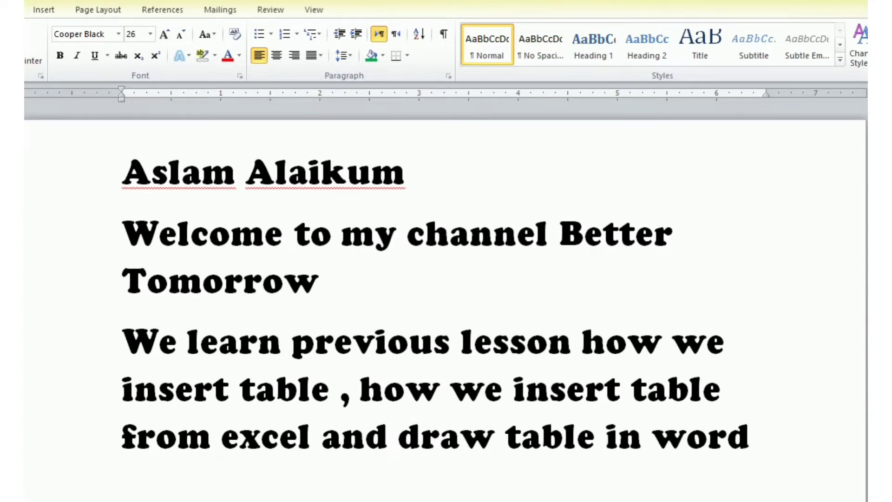
pyautogui.press('Return')
# Step: Type 'Ok Today we learn how we format table in different ways' and 'So let's start', then clear everything
pyautogui.write('ok ')
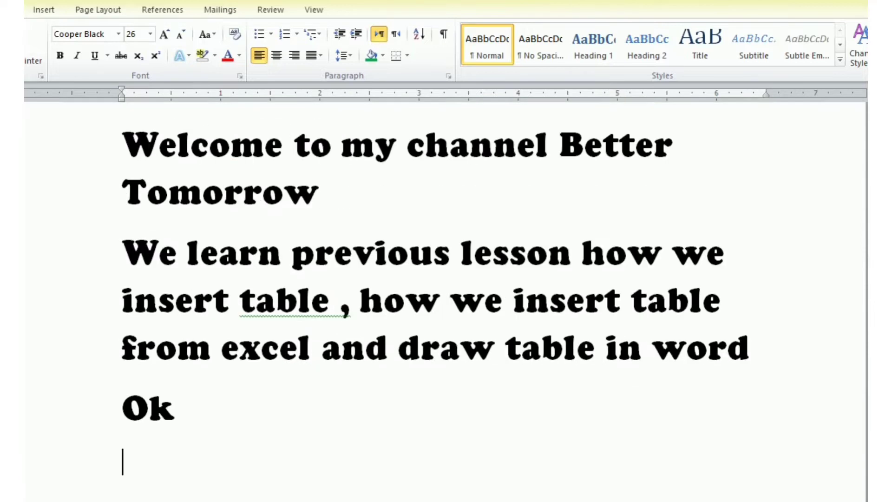
pyautogui.write('Today')
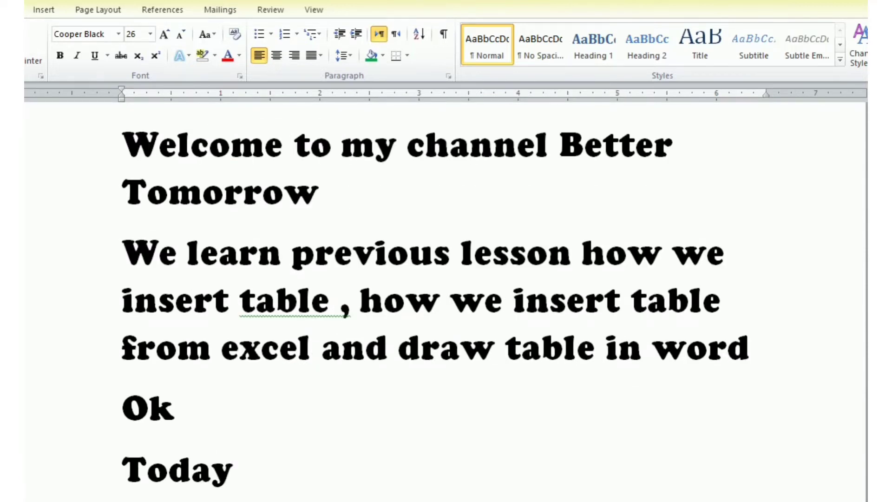
pyautogui.write(' we')
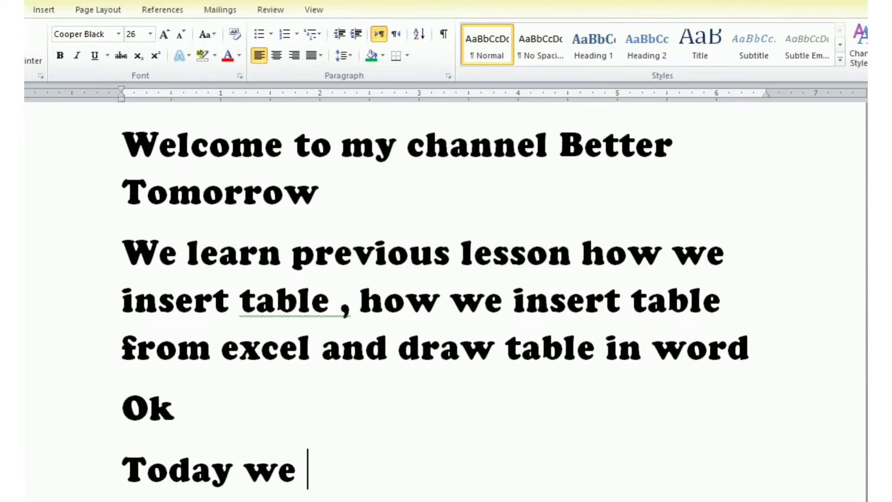
pyautogui.write('learn ')
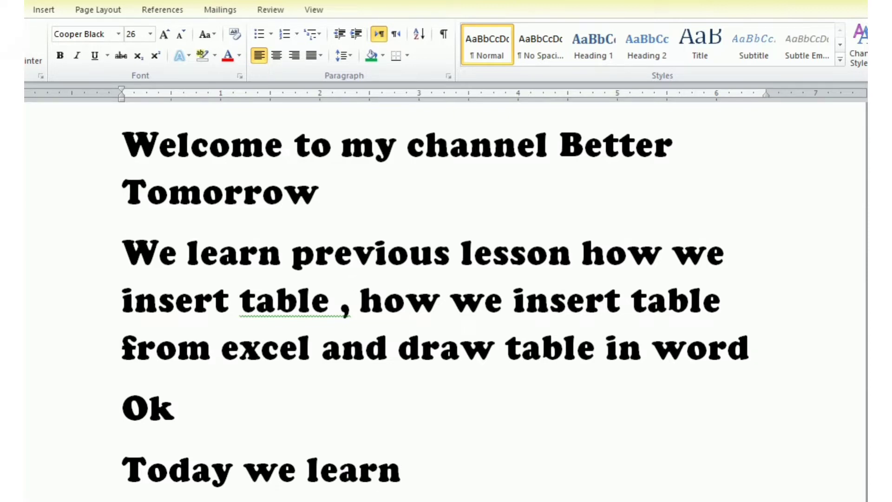
pyautogui.write('ho')
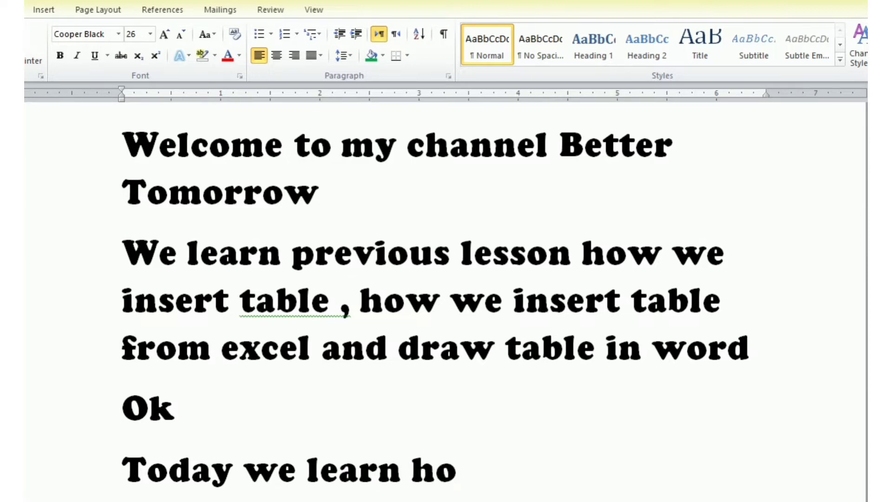
pyautogui.write('w we for')
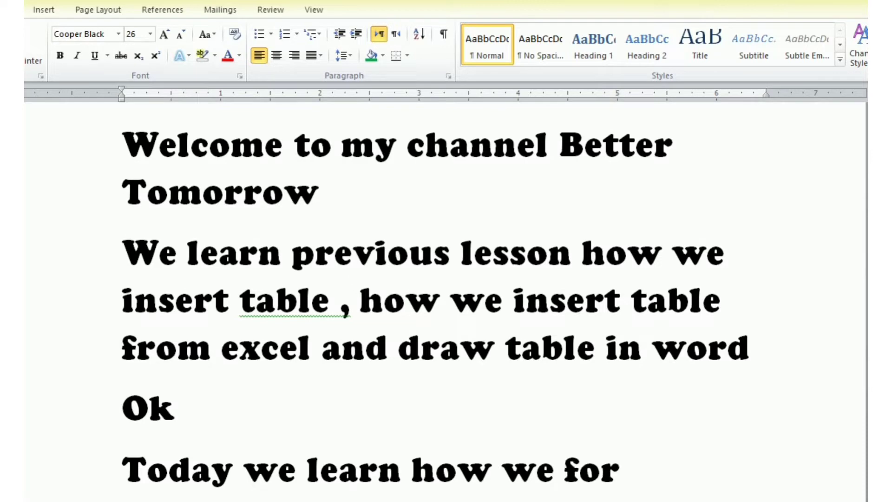
pyautogui.write('matt')
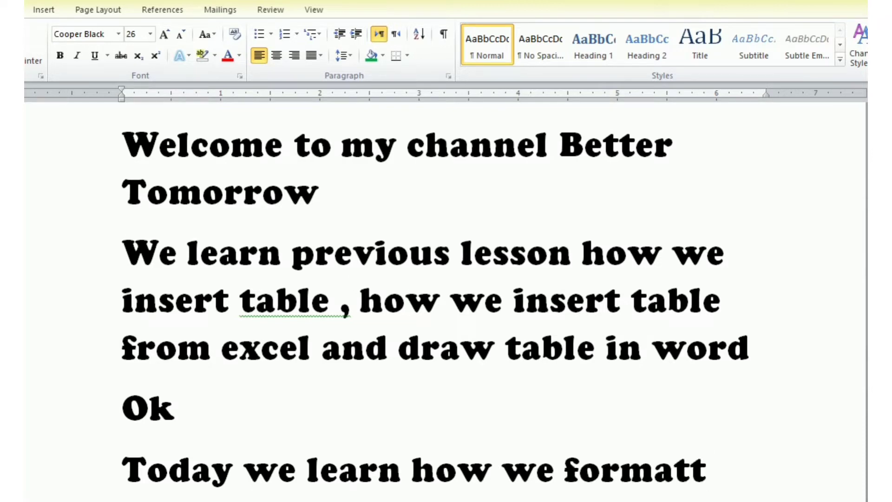
pyautogui.press('BackSpace')
pyautogui.write('tab')
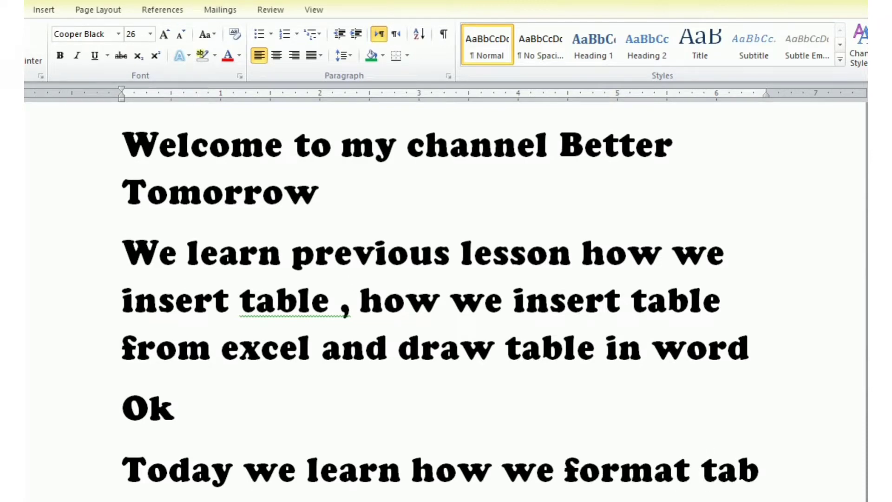
pyautogui.write('le in d')
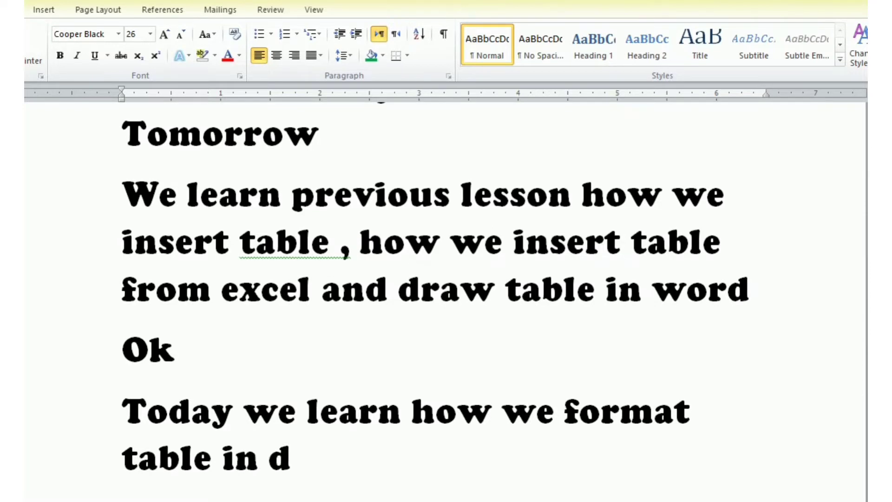
pyautogui.write('ifferen')
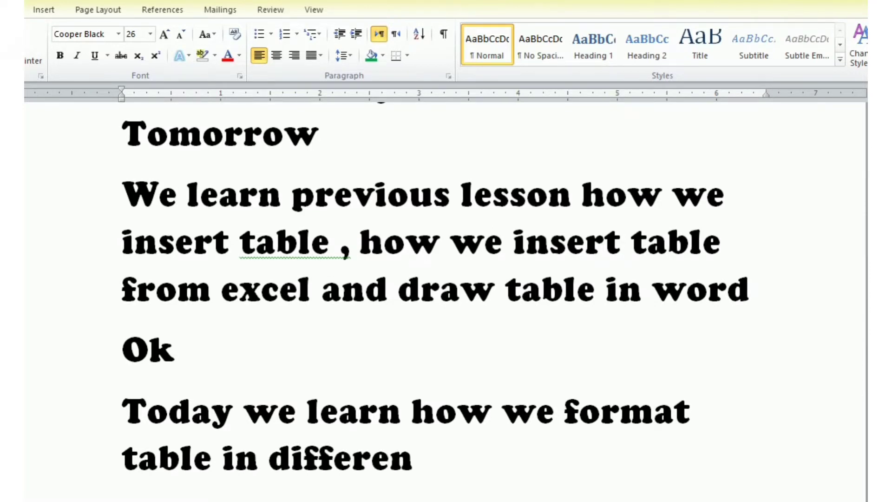
pyautogui.write('t wat')
pyautogui.press('BackSpace')
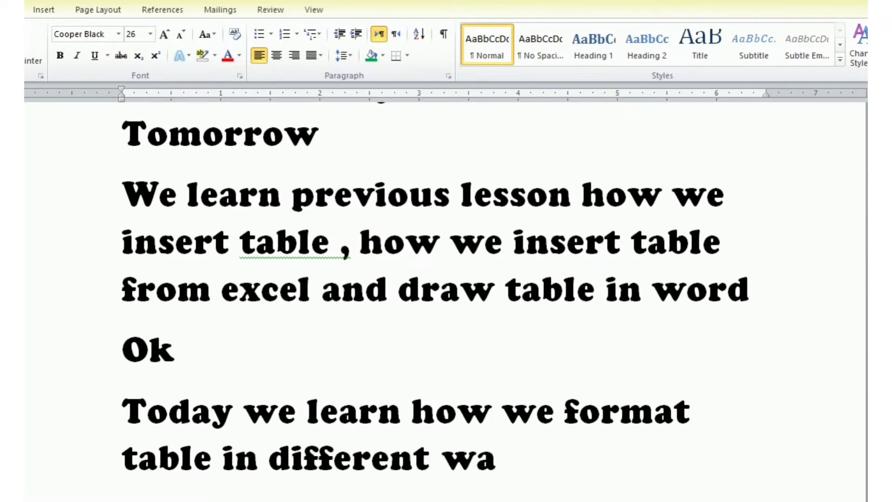
pyautogui.write('ys')
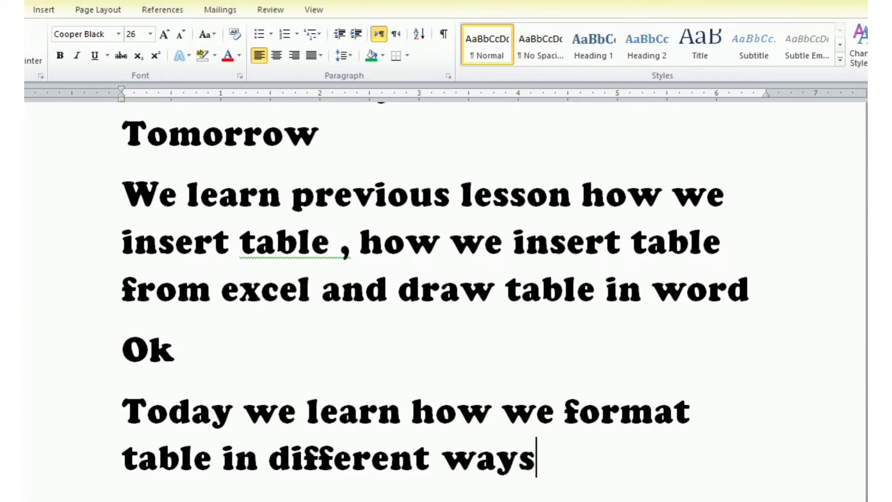
pyautogui.press('Return')
pyautogui.write('So')
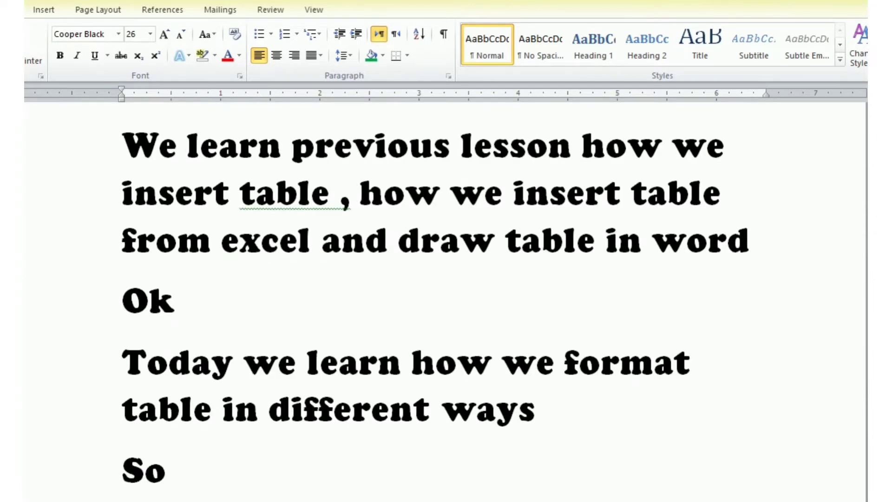
pyautogui.write(" let's")
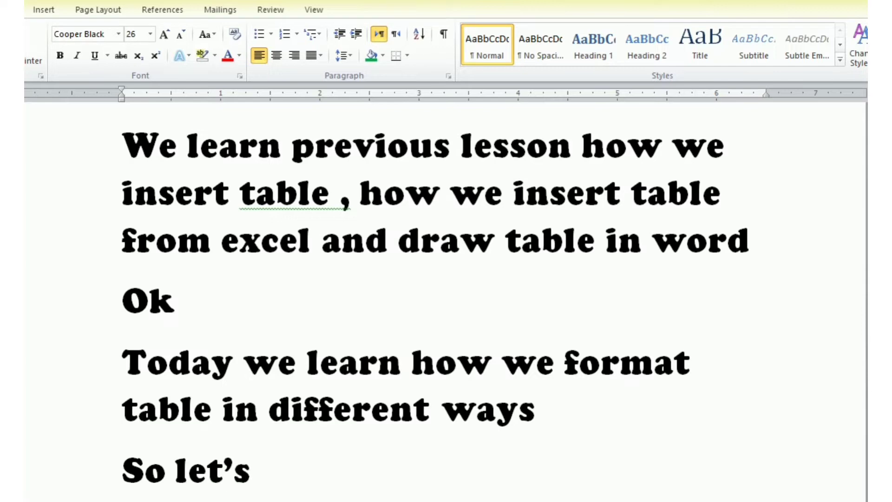
pyautogui.write(' start')
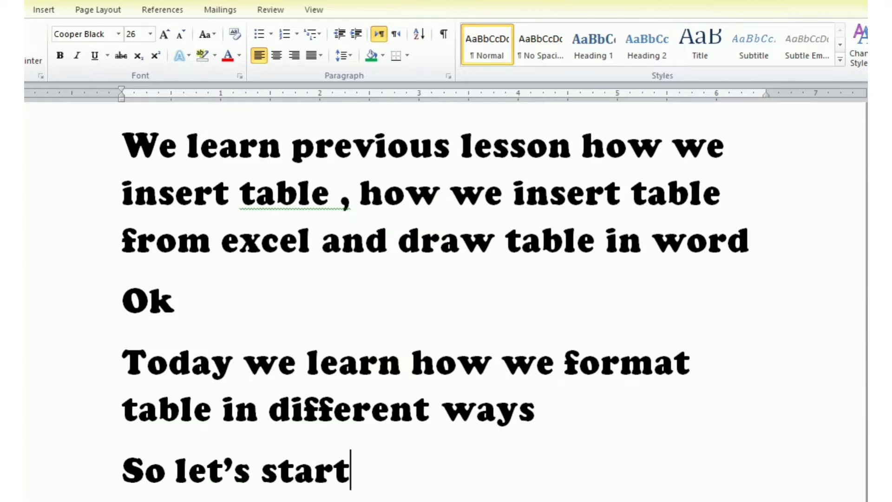
pyautogui.hotkey('ctrl', 'a')
pyautogui.press('Delete')
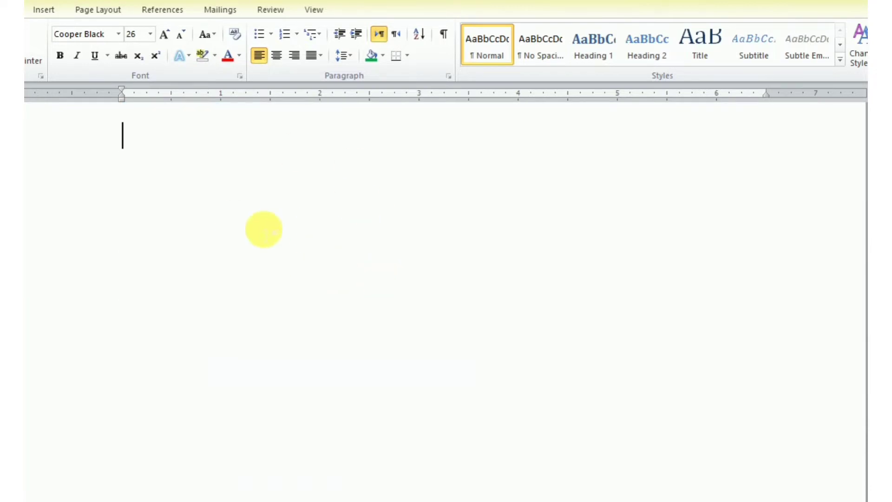
# Step: Open the Insert Table dialog from the Insert tab's Table menu
pyautogui.click(46, 11)
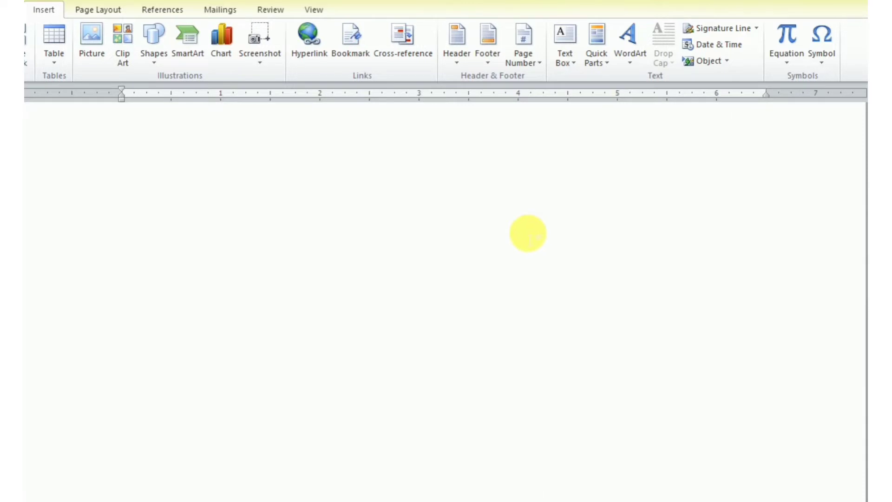
pyautogui.scroll(1, 529, 234)
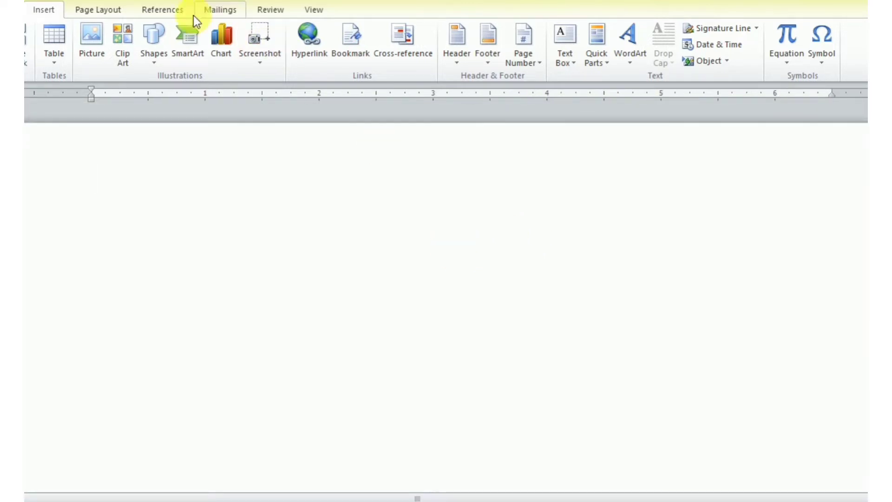
pyautogui.click(59, 61)
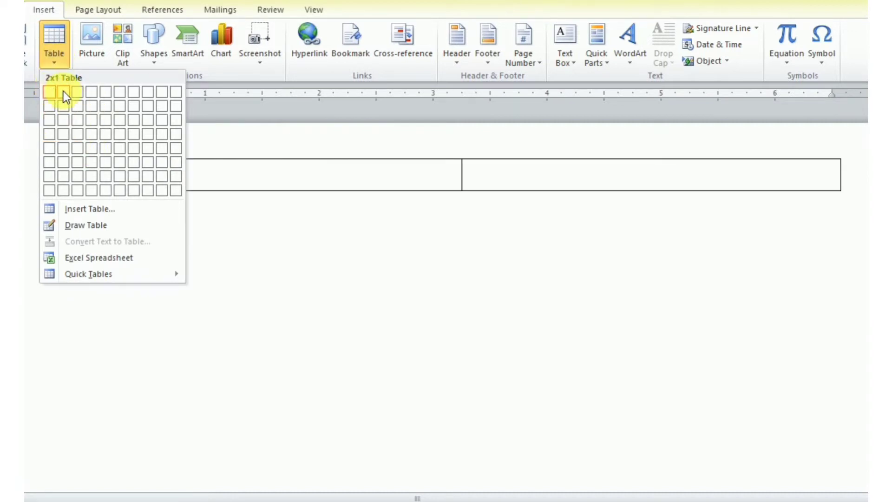
pyautogui.click(99, 208)
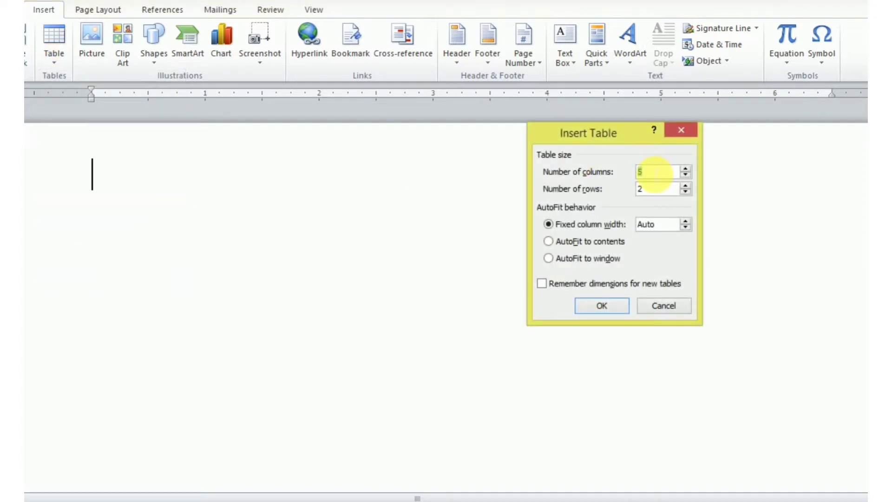
# Step: Set the number of columns to 4 and clear the row count
pyautogui.press('BackSpace')
pyautogui.write('2')
pyautogui.press('BackSpace')
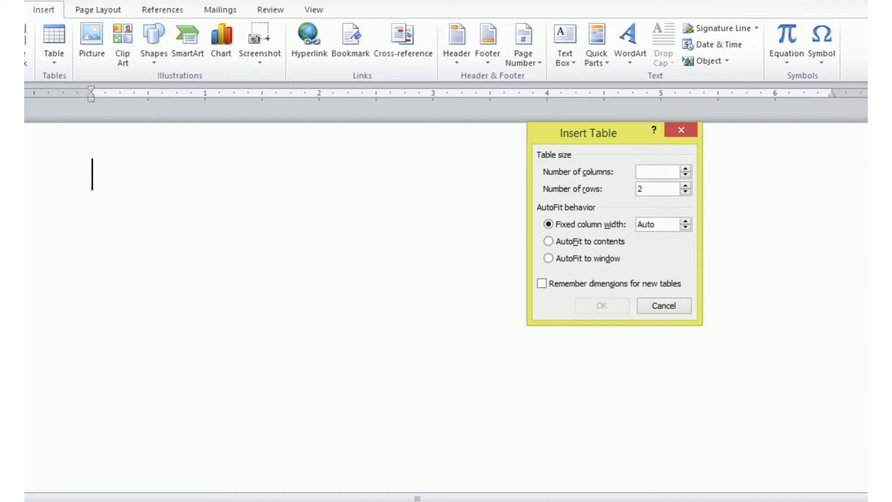
pyautogui.write('4')
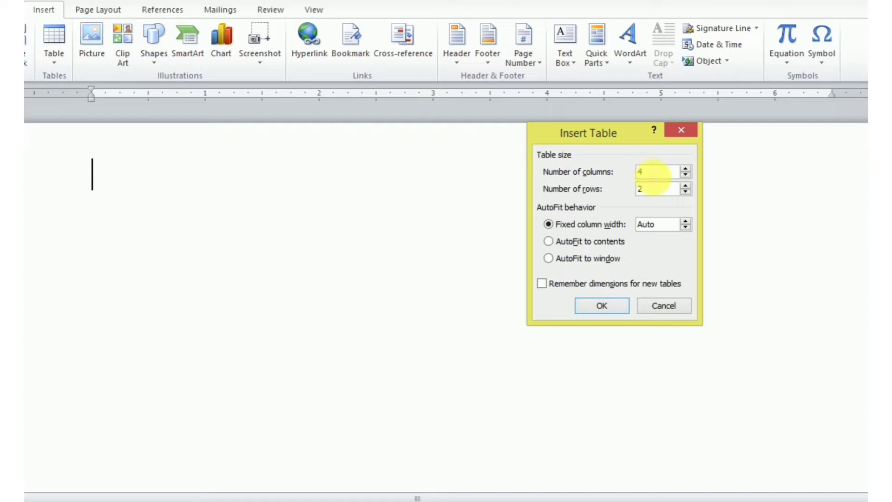
pyautogui.click(650, 188)
pyautogui.press('BackSpace')
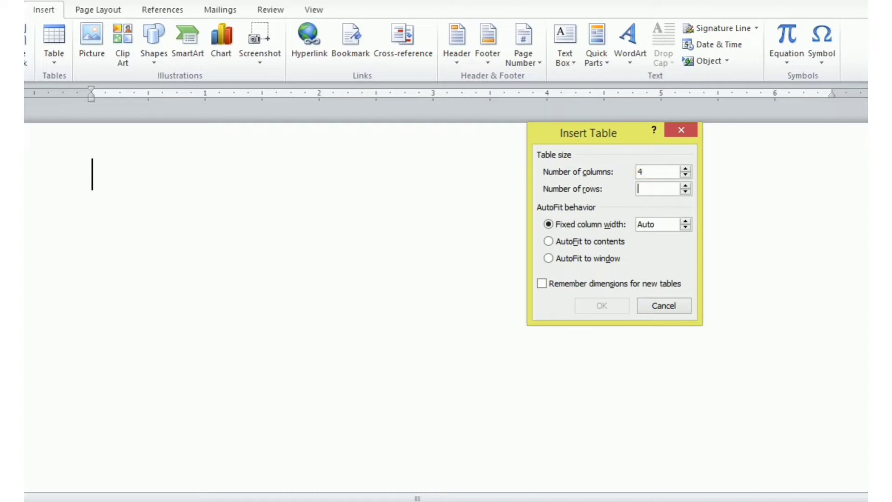
# Step: Enter 5 rows and insert the 4-column, 5-row table
pyautogui.write('5')
pyautogui.click(602, 304)
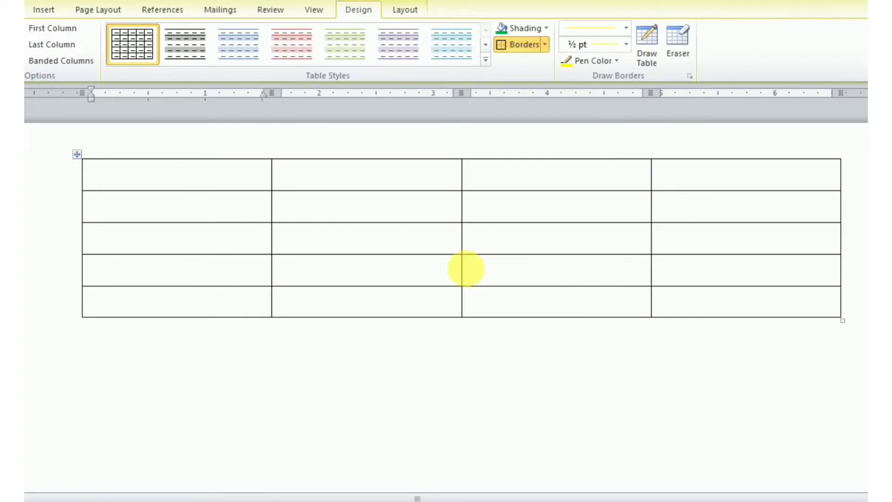
pyautogui.scroll(-2, 534, 283)
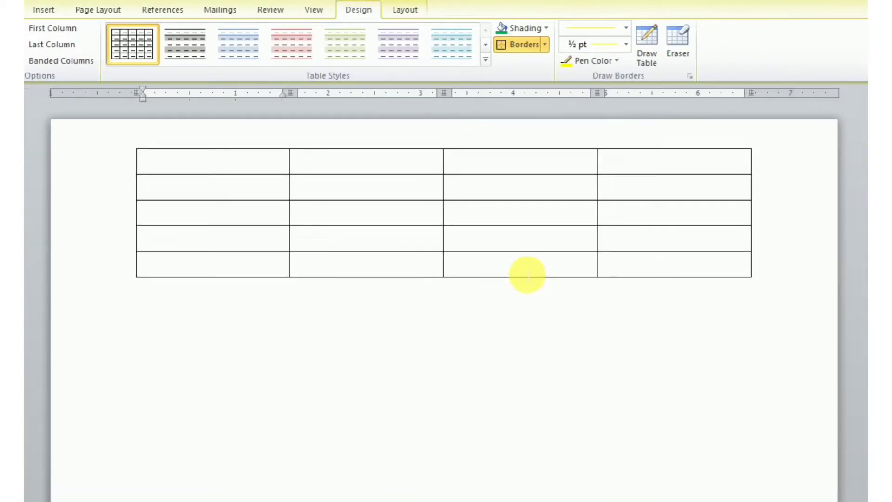
pyautogui.scroll(-2, 527, 274)
pyautogui.scroll(1, 528, 274)
pyautogui.scroll(1, 528, 274)
pyautogui.scroll(-1, 525, 274)
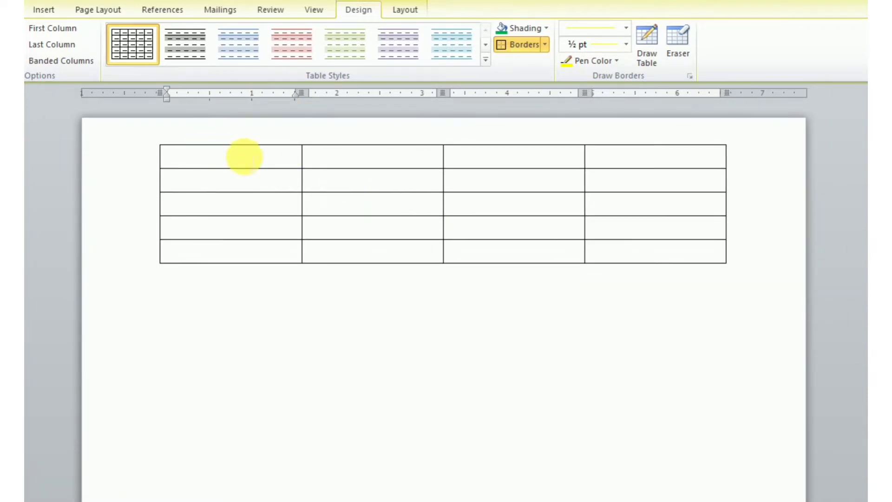
# Step: Centre-align the text in all the table's cells
pyautogui.moveTo(213, 153); pyautogui.dragTo(646, 248)
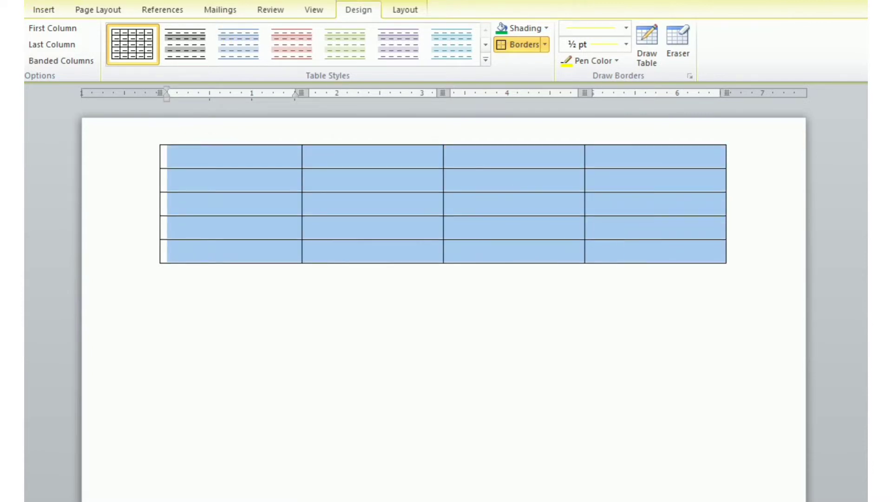
pyautogui.click(14, 10)
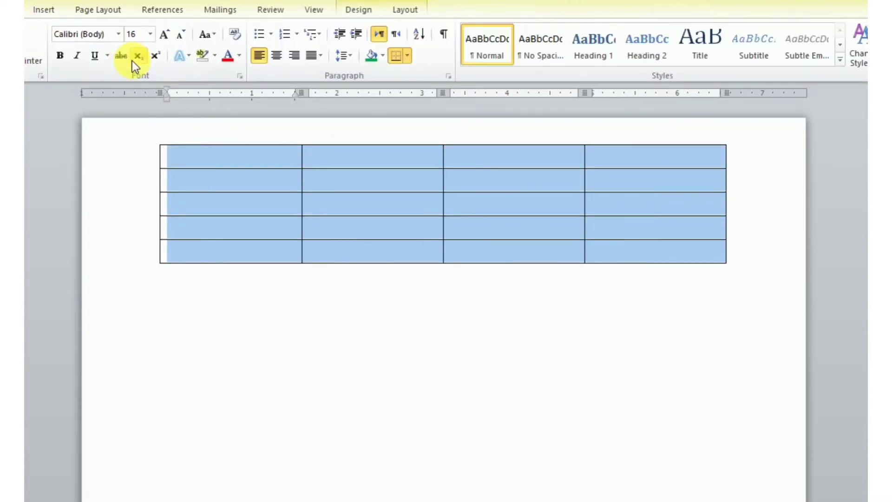
pyautogui.click(280, 59)
# Step: Type the headings A, B, C and D across the first row
pyautogui.click(272, 156)
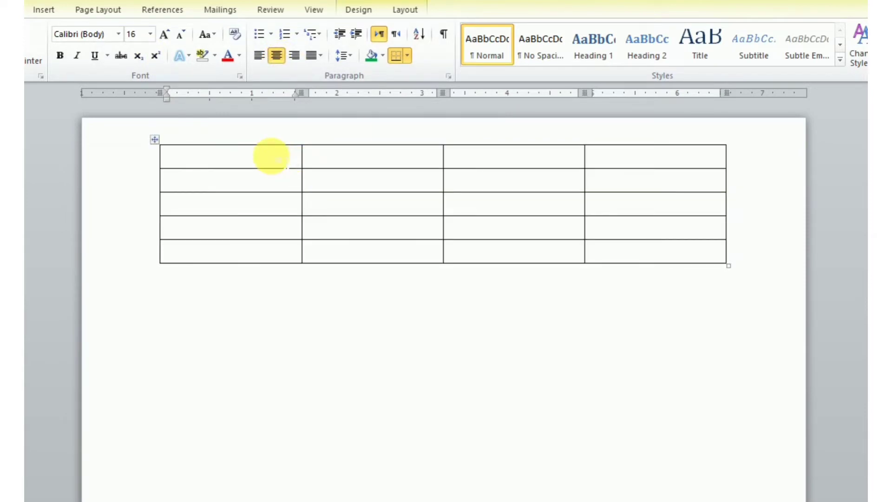
pyautogui.write('A')
pyautogui.press('Tab')
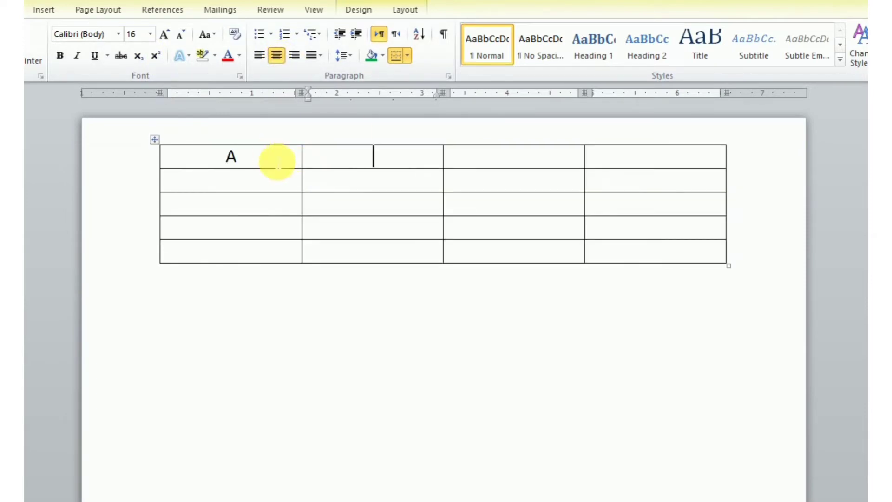
pyautogui.write('B')
pyautogui.press('Tab')
pyautogui.write('C')
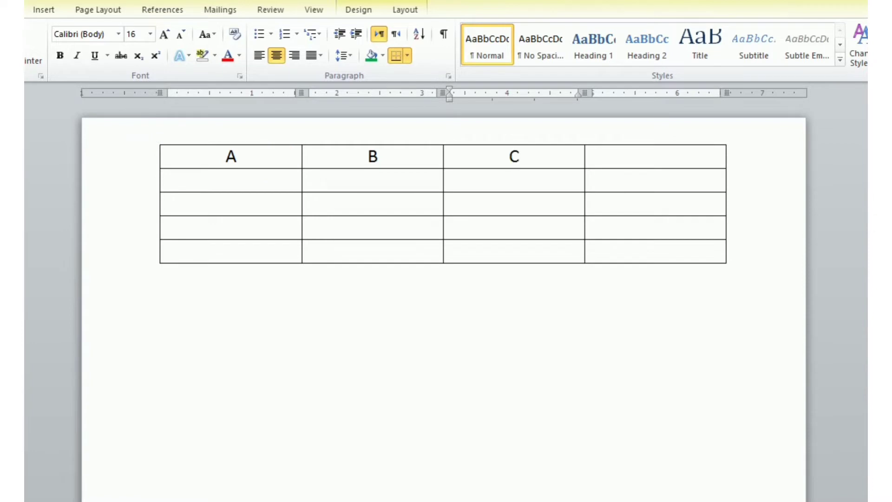
pyautogui.press('Tab')
pyautogui.write('D')
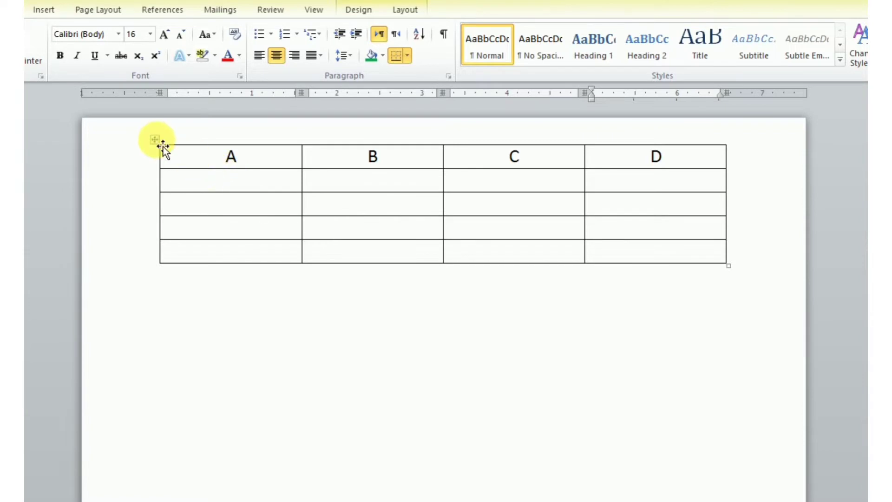
# Step: Apply the black-header Light List style to the whole A–D table, then deselect it
pyautogui.click(155, 140)
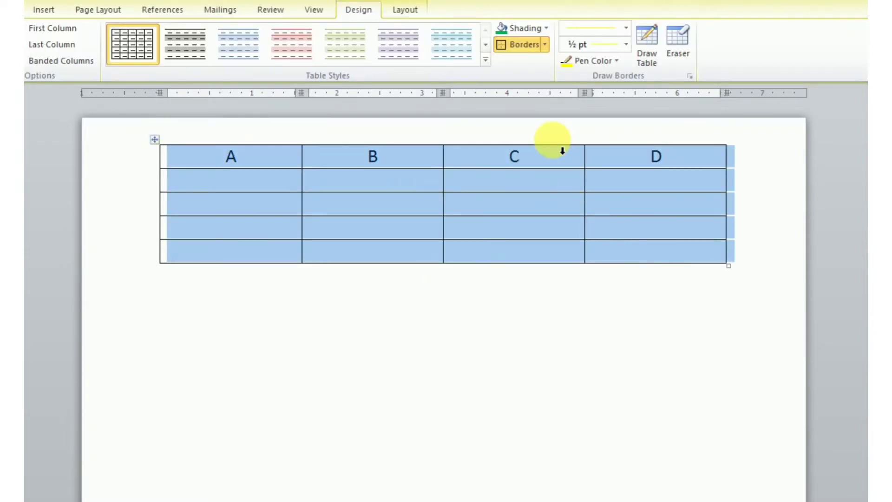
pyautogui.click(485, 59)
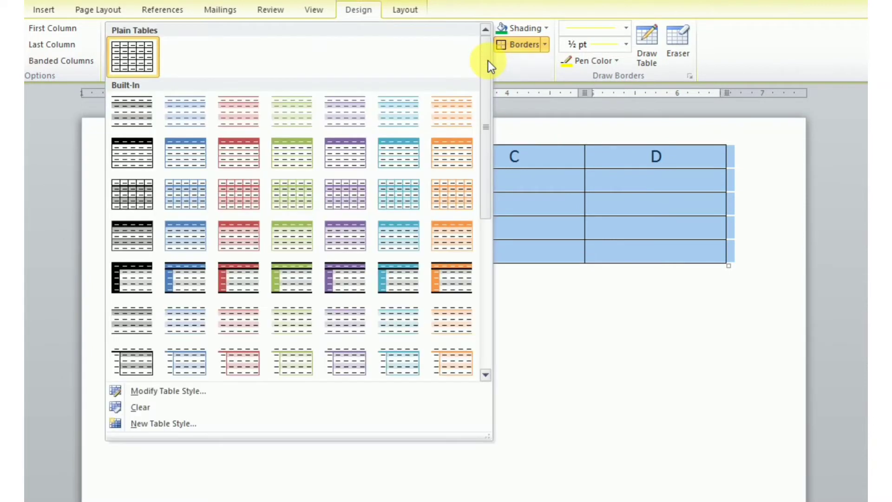
pyautogui.moveTo(486, 60)
pyautogui.mouseDown()
pyautogui.moveTo(484, 150)
pyautogui.moveTo(488, 88)
pyautogui.mouseUp()
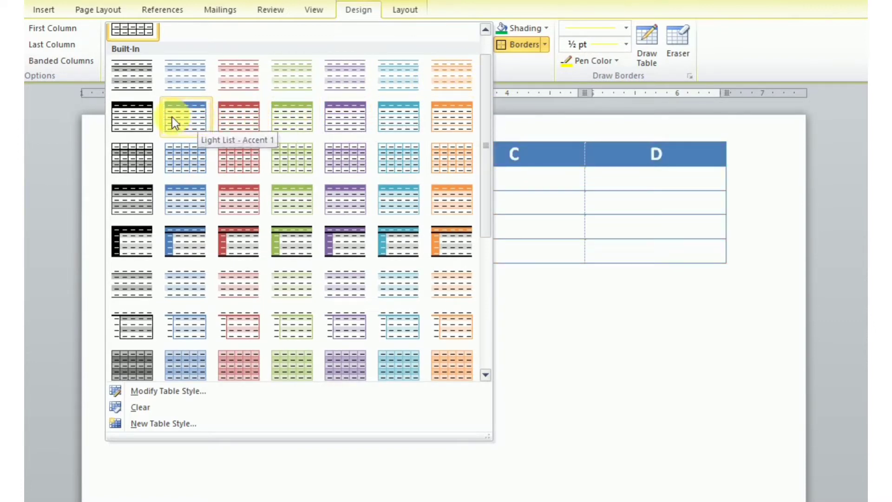
pyautogui.click(141, 116)
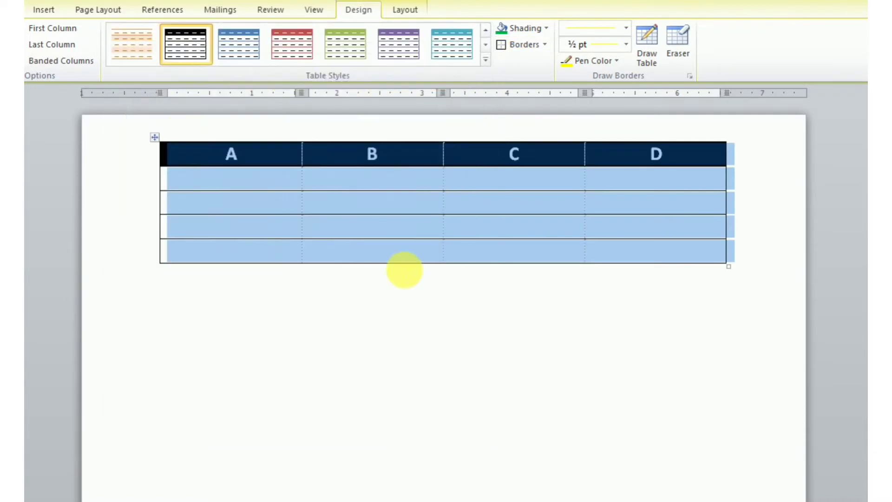
pyautogui.click(409, 274)
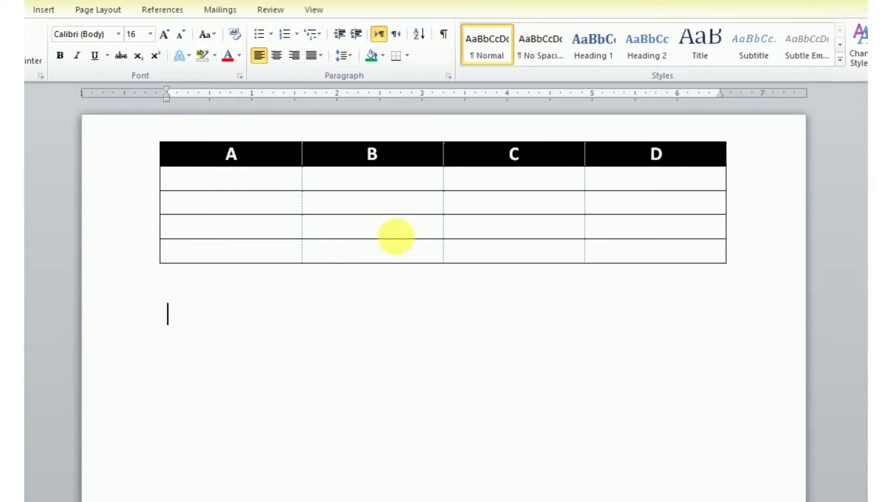
# Step: Set the font to Cooper Black at 28 pt
pyautogui.click(167, 41)
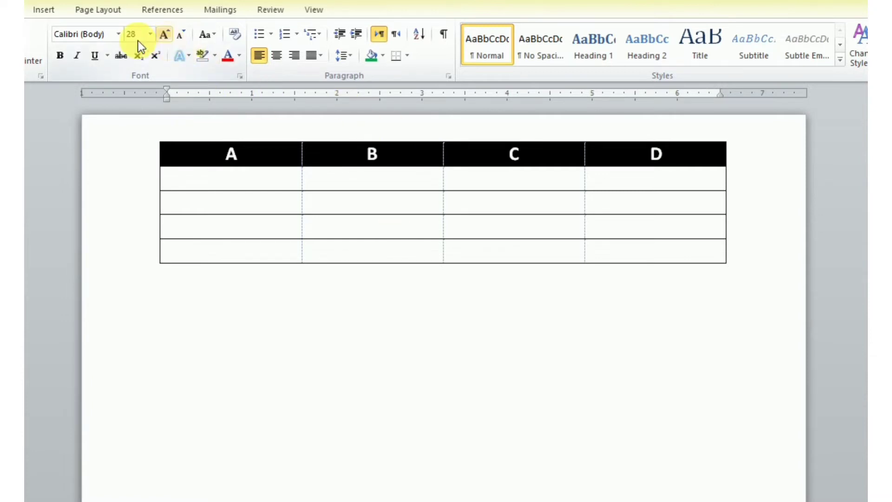
pyautogui.click(111, 36)
pyautogui.write('Cooper Black')
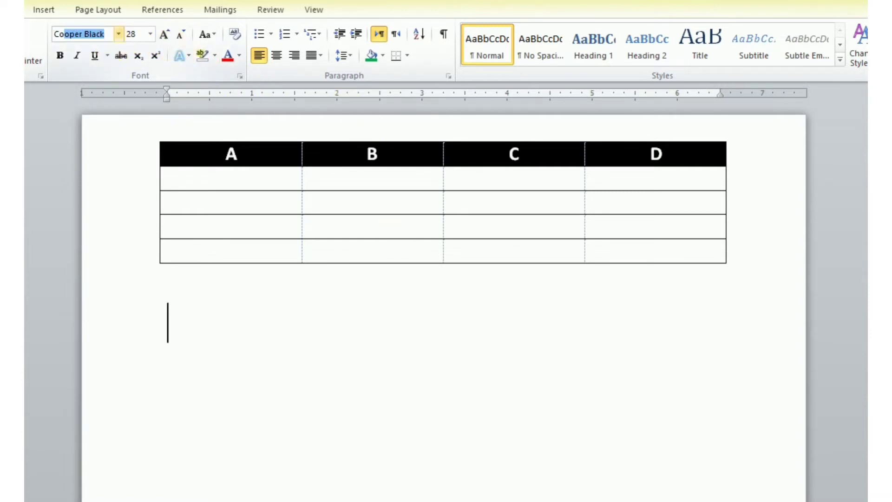
pyautogui.press('Return')
# Step: Type the sample note 'AS U WANT U CAN FILL COLOR', then delete it again
pyautogui.write('AS')
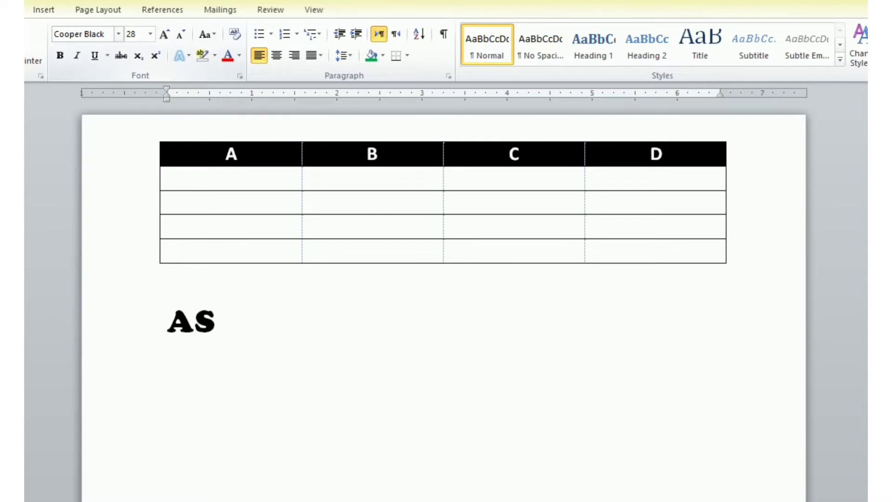
pyautogui.write(' U WANT')
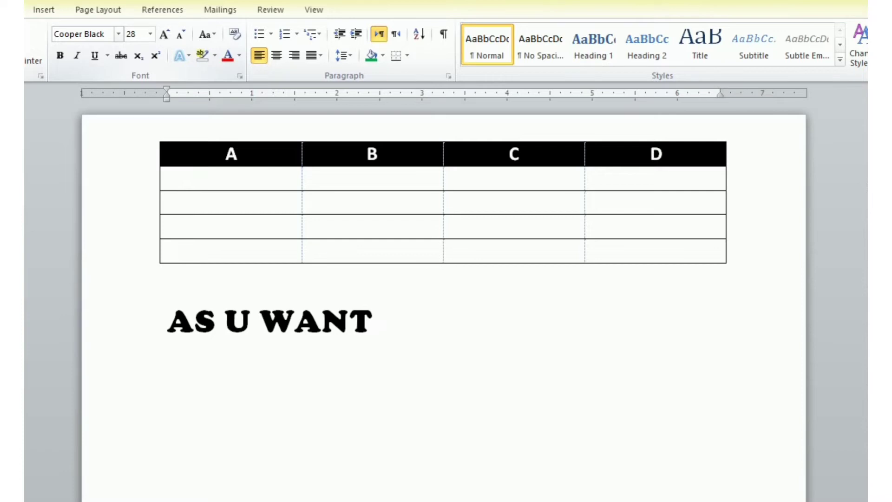
pyautogui.write(' UC n')
pyautogui.press('BackSpace')
pyautogui.press('BackSpace')
pyautogui.press('BackSpace')
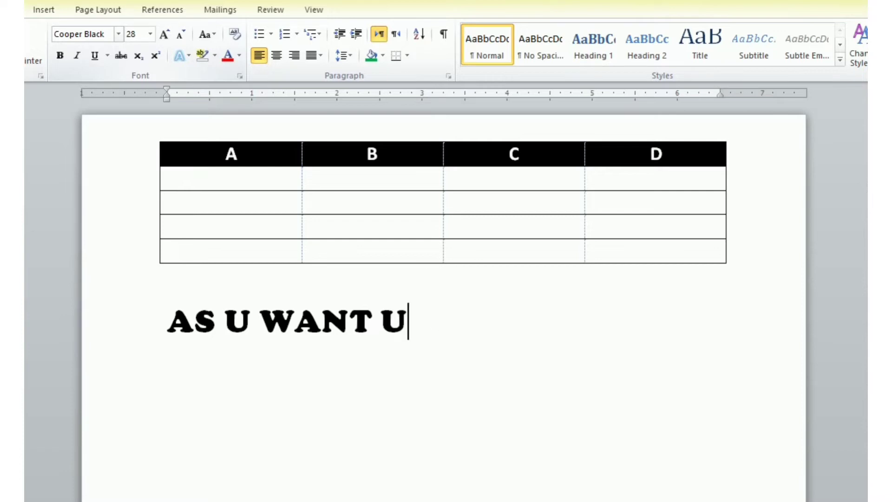
pyautogui.write('CZN')
pyautogui.press('BackSpace')
pyautogui.press('BackSpace')
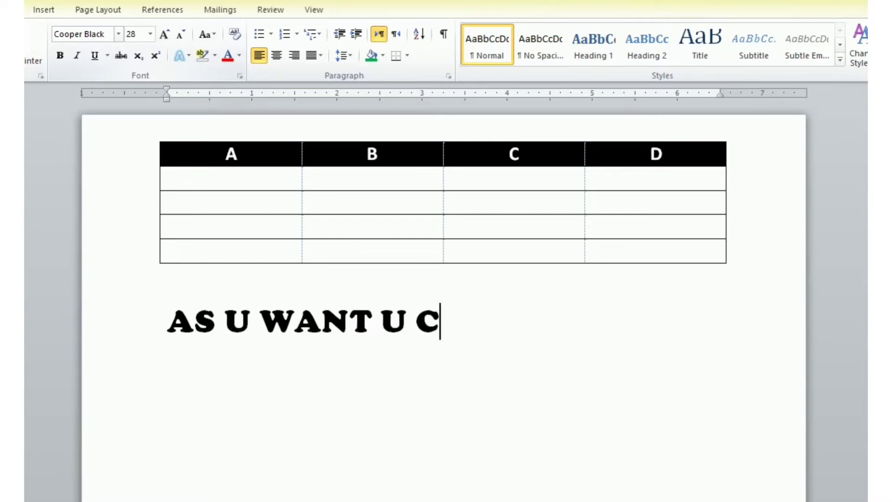
pyautogui.write('AN FILL C')
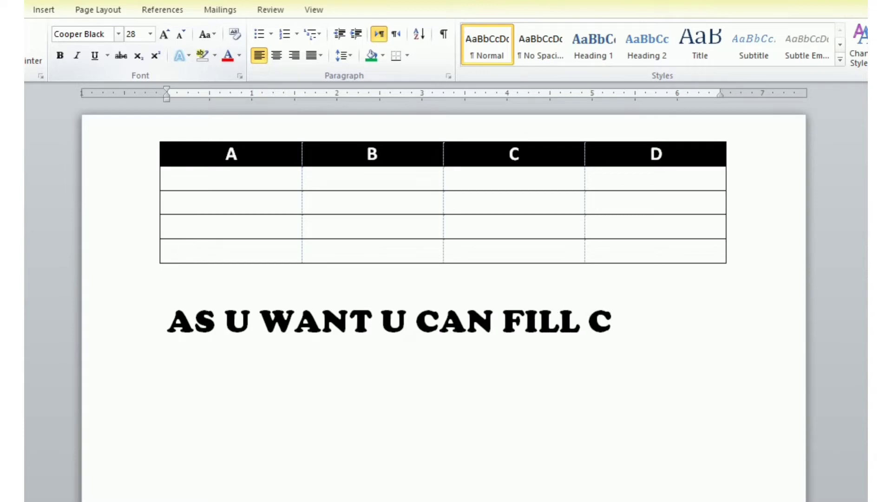
pyautogui.write('OLOR')
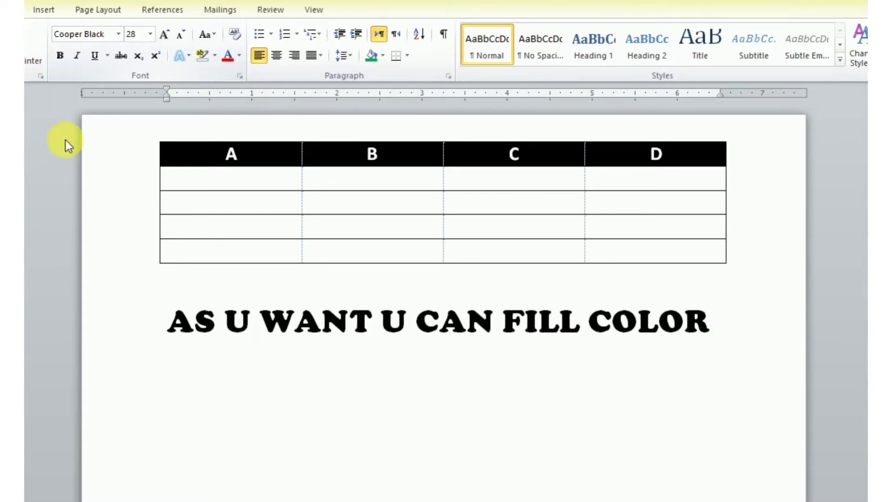
pyautogui.moveTo(170, 320); pyautogui.dragTo(626, 332)
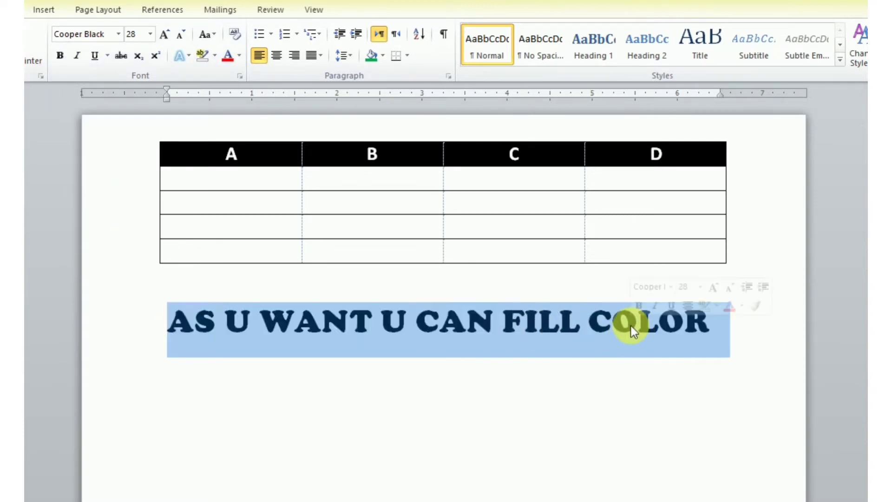
pyautogui.press('BackSpace')
pyautogui.click(41, 11)
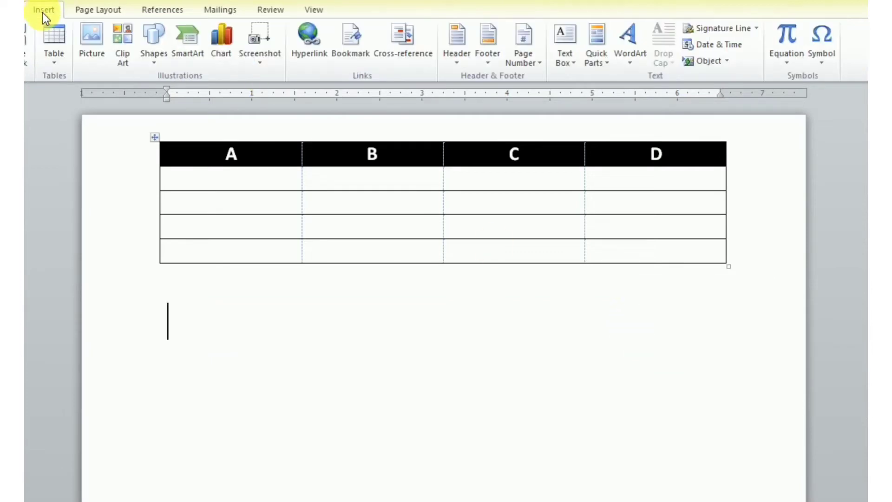
# Step: Insert a 4×3 table, then type and delete 'WE USE IN SHADDING COLOR' in its first cell
pyautogui.click(53, 57)
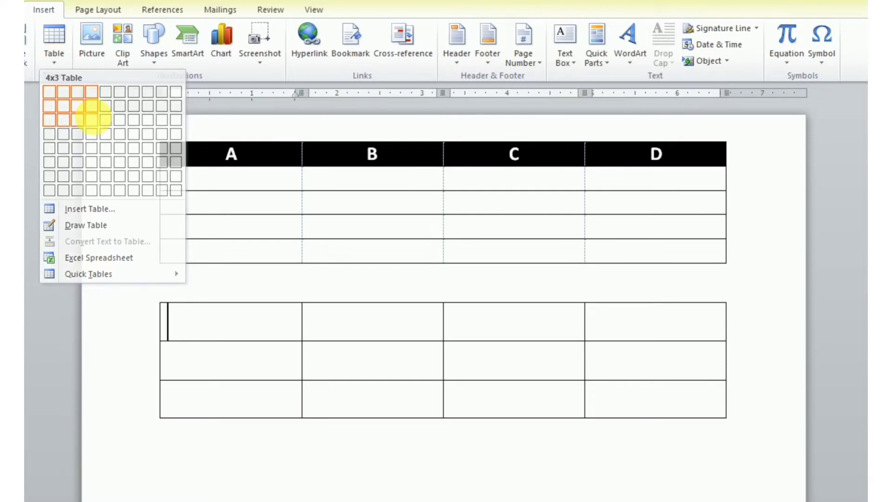
pyautogui.click(93, 119)
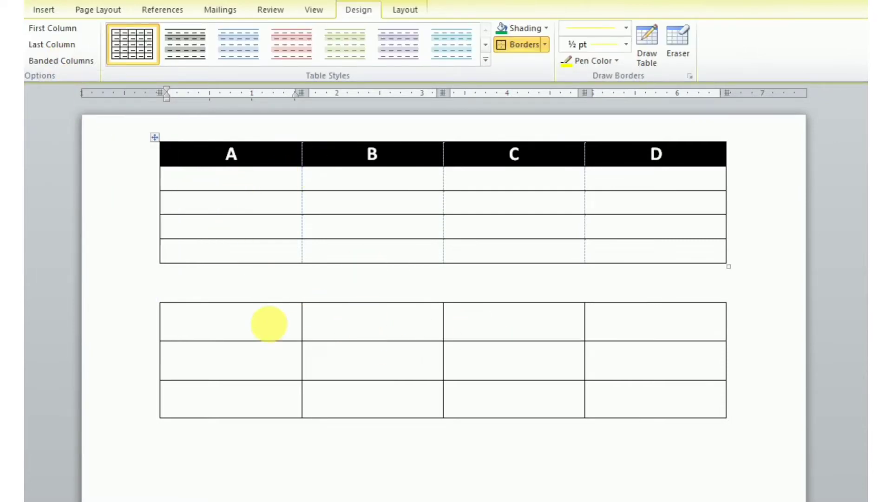
pyautogui.click(269, 323)
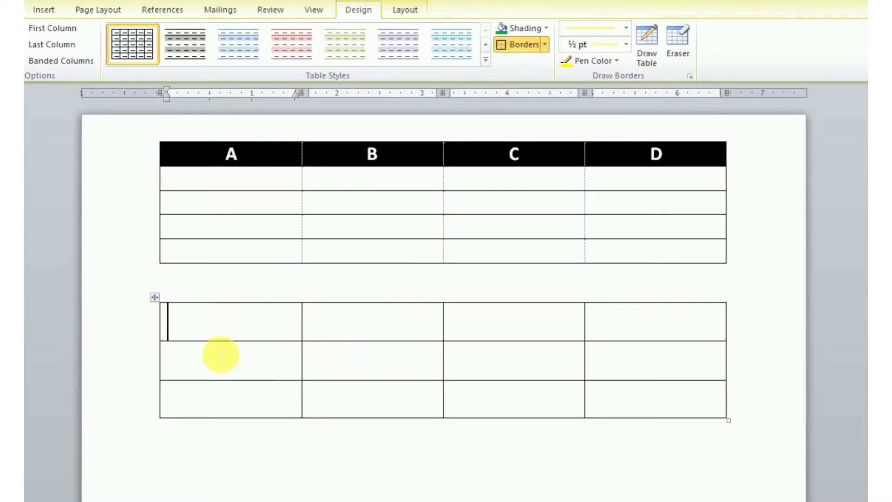
pyautogui.write('WE ')
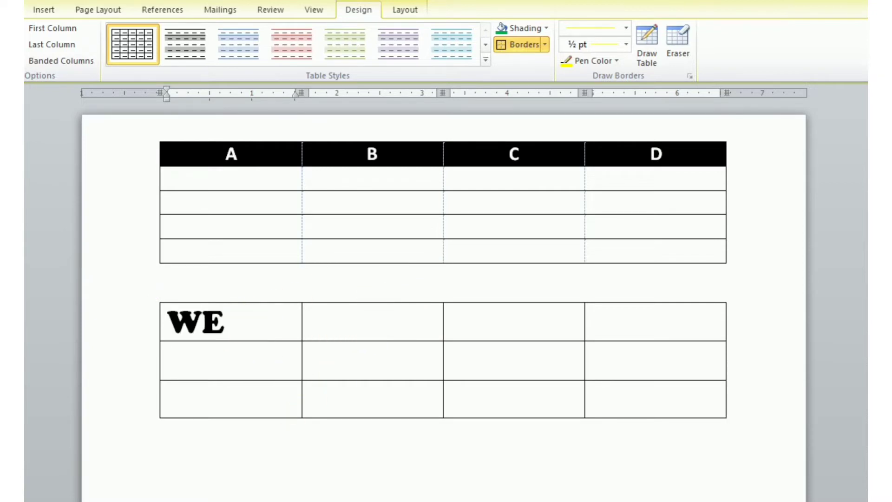
pyautogui.write('USE ')
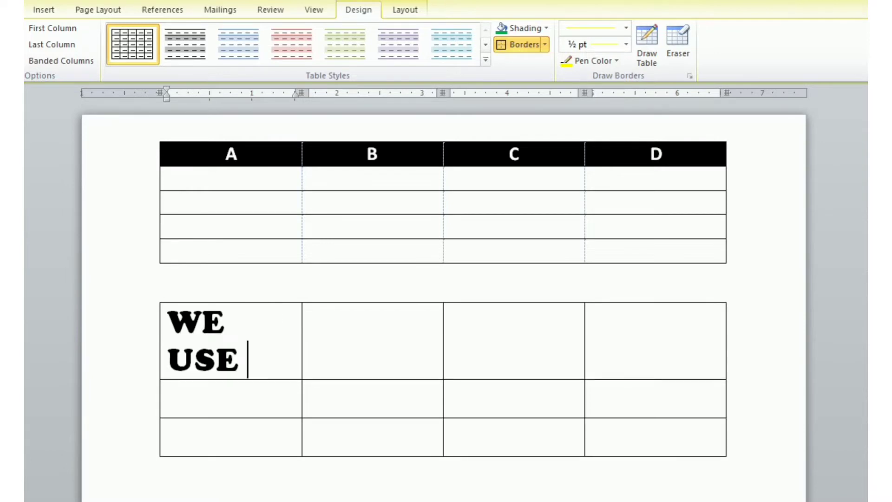
pyautogui.write('IN')
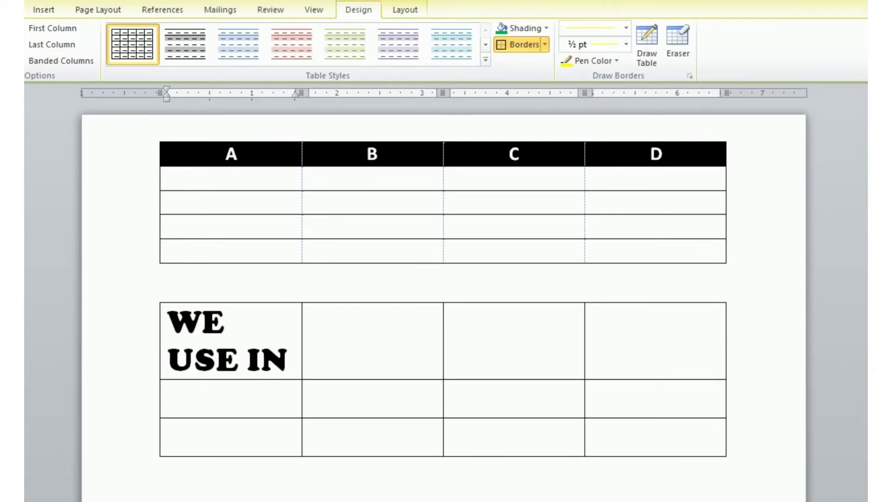
pyautogui.write(' SHADDING')
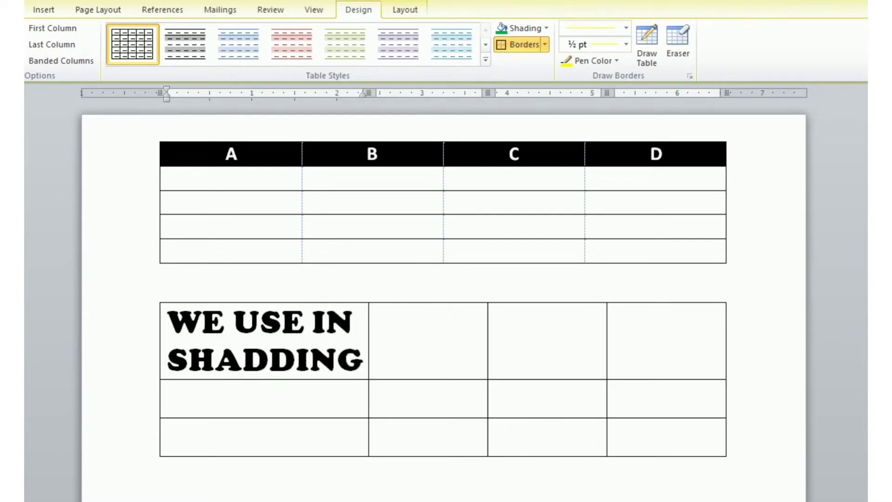
pyautogui.write(' COLOR')
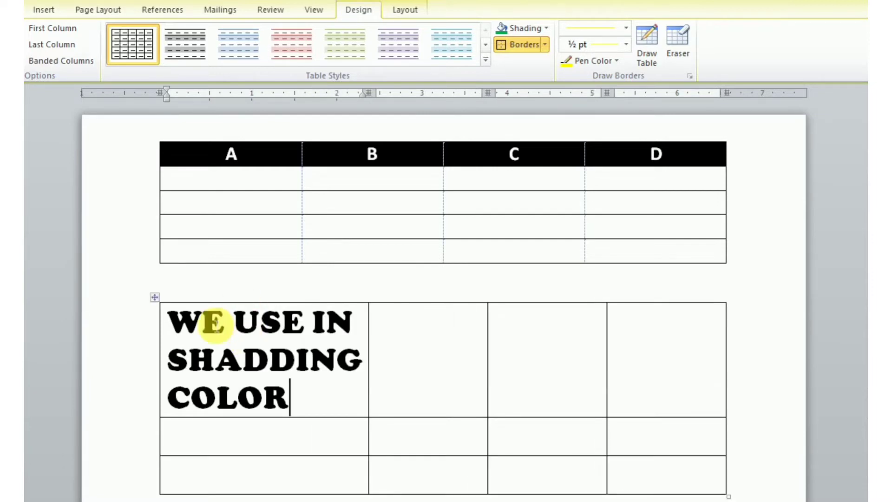
pyautogui.moveTo(216, 324)
pyautogui.mouseDown()
pyautogui.moveTo(215, 334)
pyautogui.moveTo(298, 398)
pyautogui.mouseUp()
pyautogui.press('Delete')
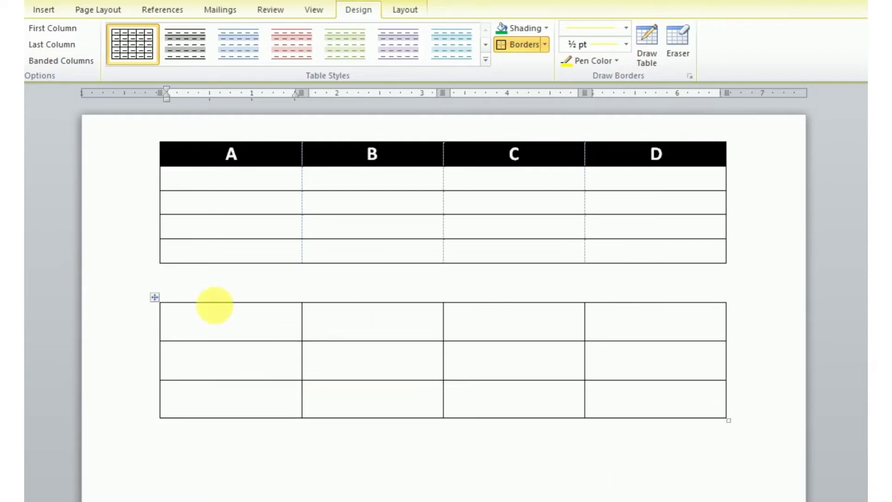
# Step: Select all cells of the lower 4×3 table and shade them Yellow
pyautogui.moveTo(182, 323); pyautogui.dragTo(661, 395)
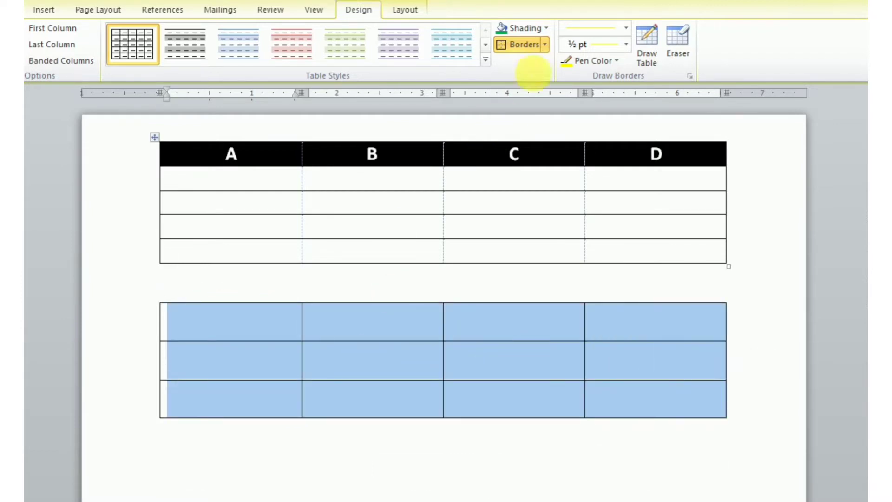
pyautogui.click(547, 29)
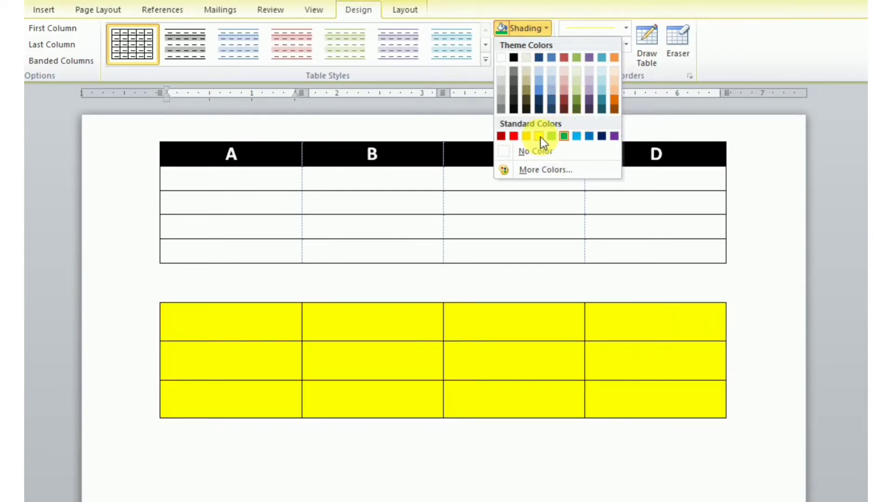
pyautogui.click(539, 136)
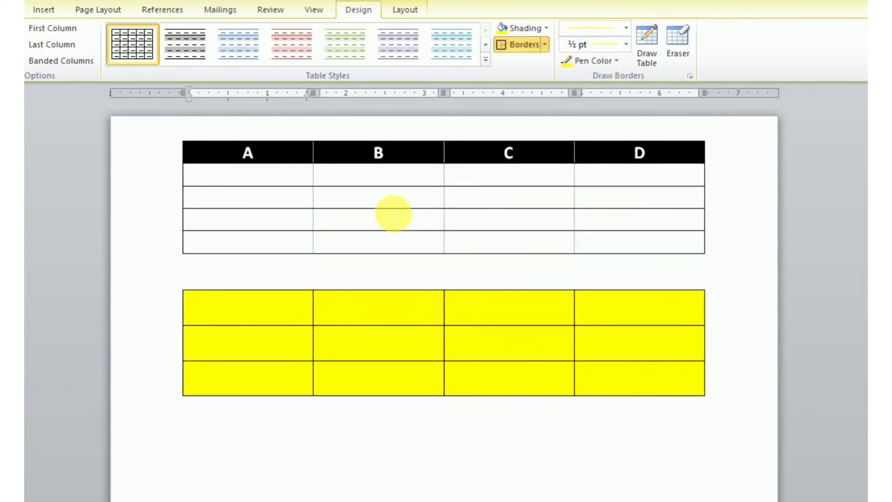
pyautogui.click(392, 219)
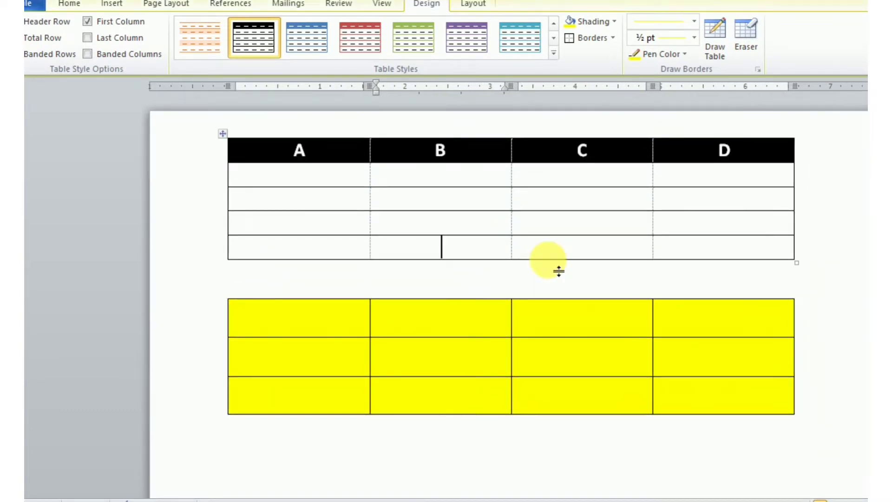
pyautogui.scroll(-1, 558, 270)
pyautogui.scroll(-2, 553, 255)
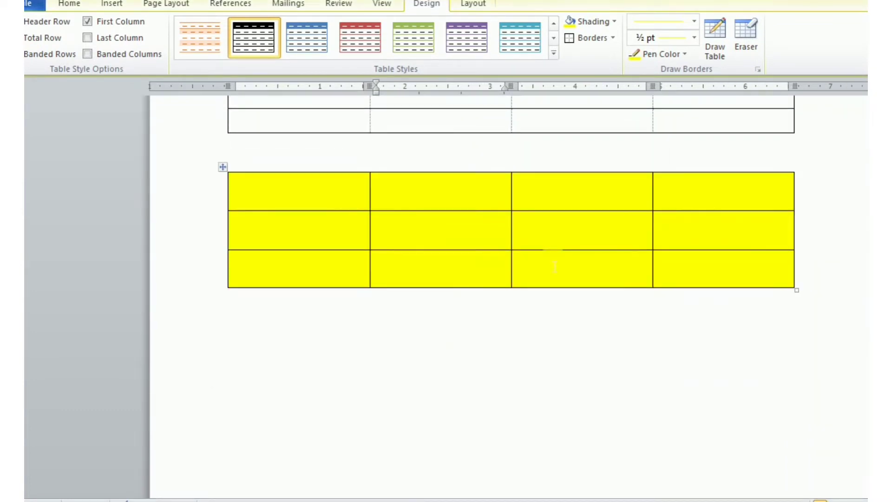
pyautogui.click(372, 307)
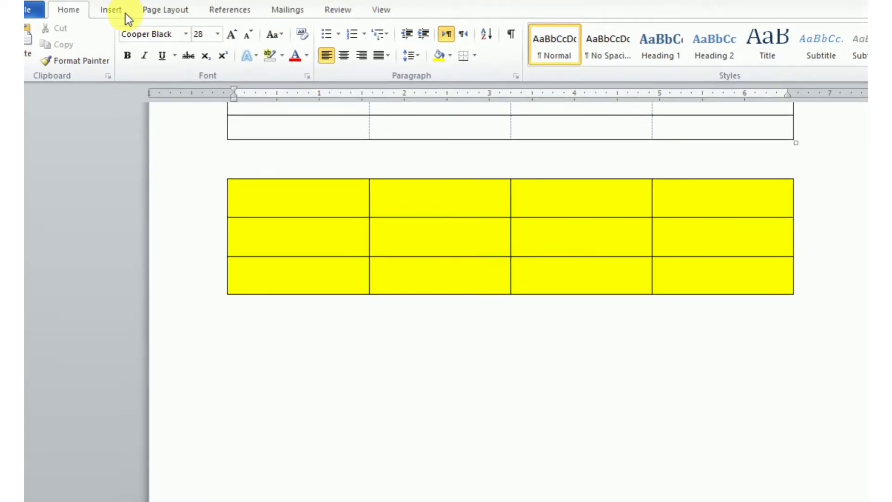
# Step: Insert a five-column, two-row table through the Insert Table dialog
pyautogui.click(107, 10)
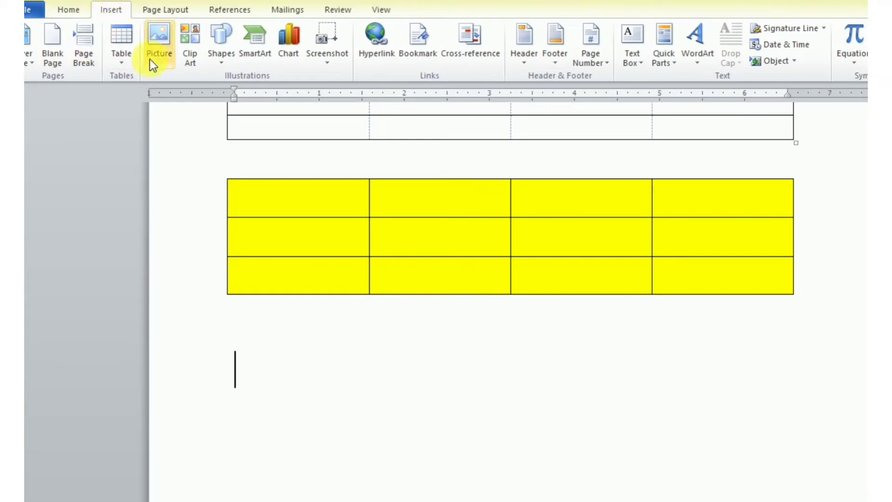
pyautogui.click(126, 65)
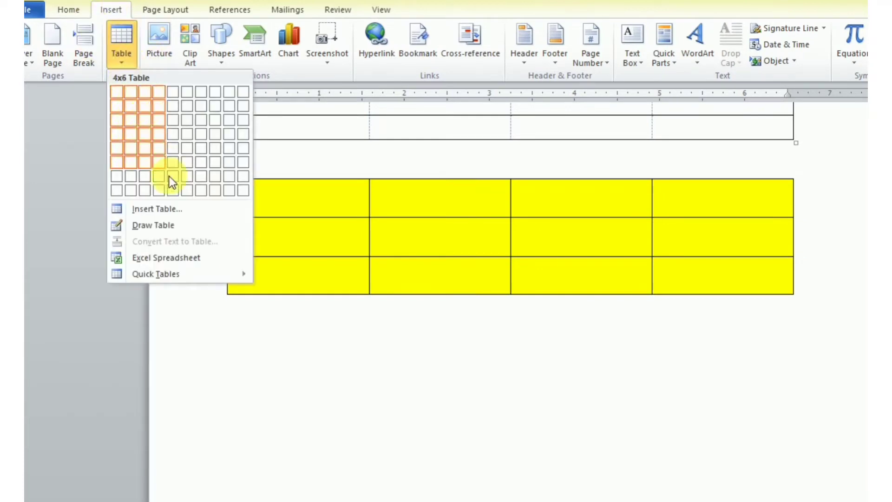
pyautogui.click(166, 207)
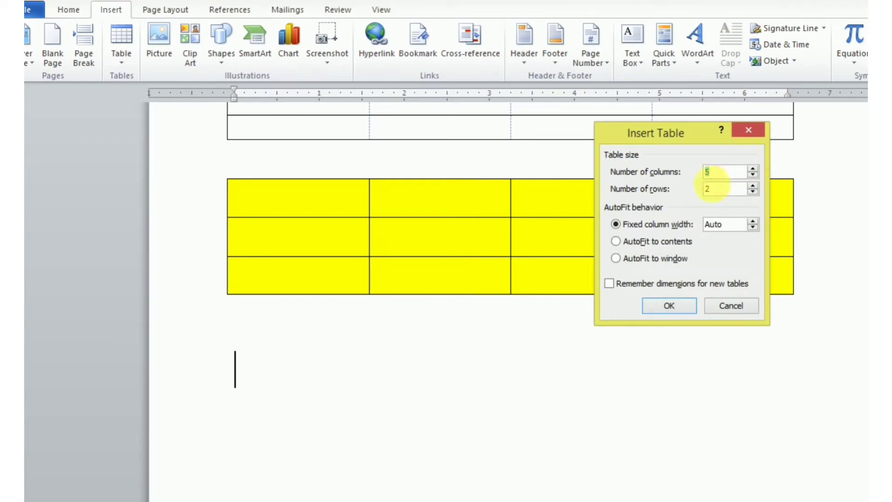
pyautogui.click(672, 305)
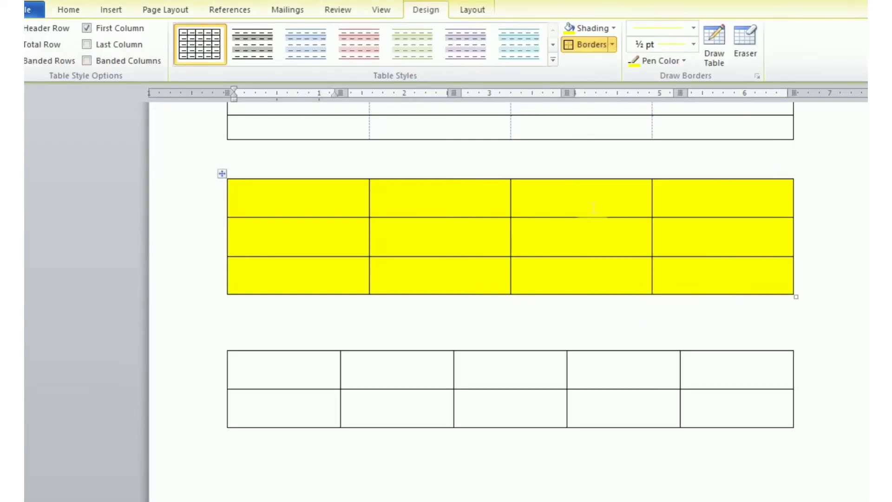
pyautogui.scroll(-1, 593, 207)
pyautogui.scroll(-1, 593, 207)
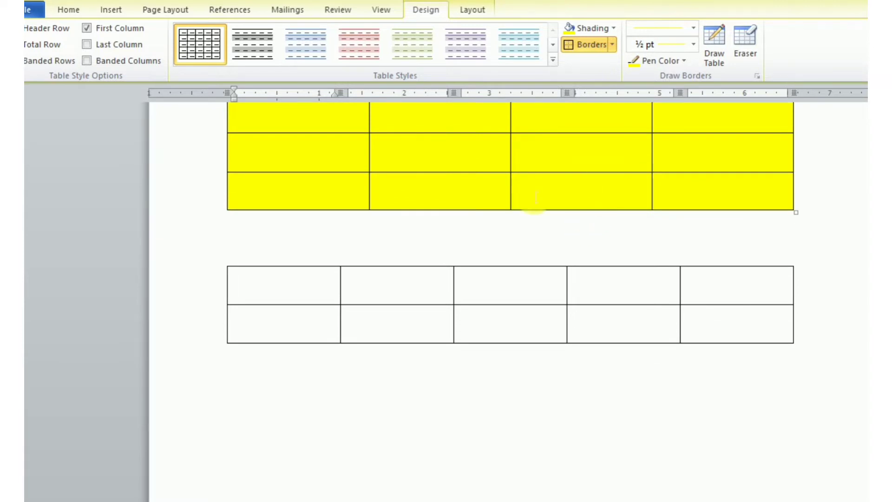
pyautogui.moveTo(291, 282)
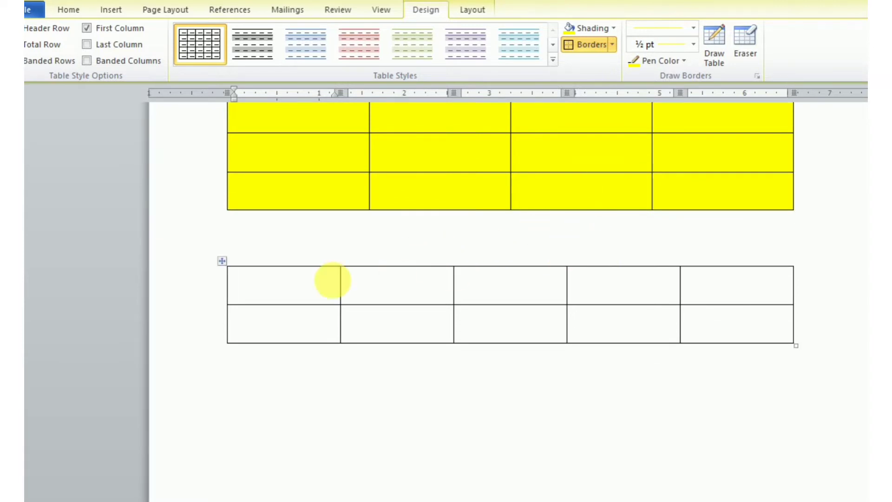
# Step: Type A, B, C, D and E across the new table's first row
pyautogui.moveTo(291, 282)
pyautogui.mouseDown()
pyautogui.moveTo(553, 303)
pyautogui.moveTo(729, 295)
pyautogui.mouseUp()
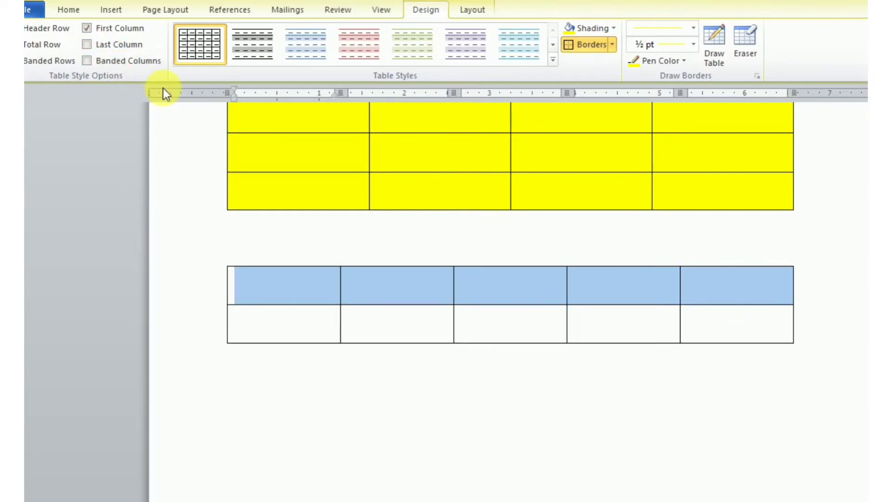
pyautogui.write('A')
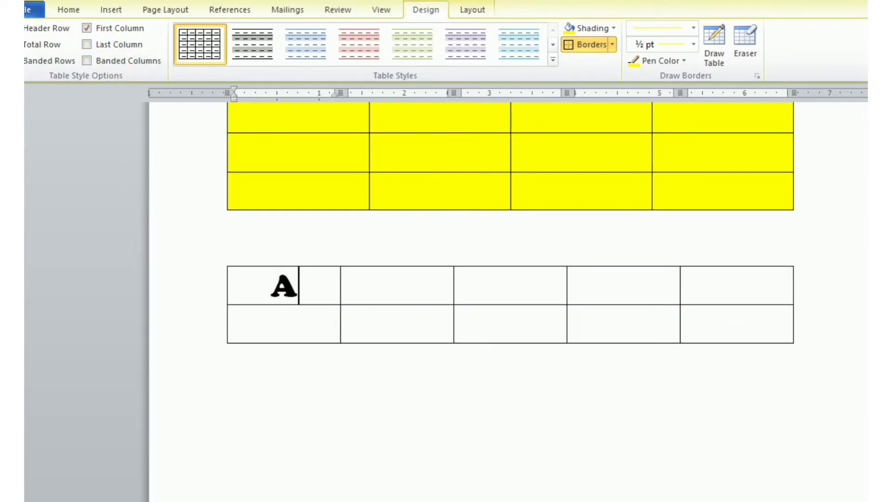
pyautogui.click(399, 285)
pyautogui.write('B')
pyautogui.press('Tab')
pyautogui.write('C')
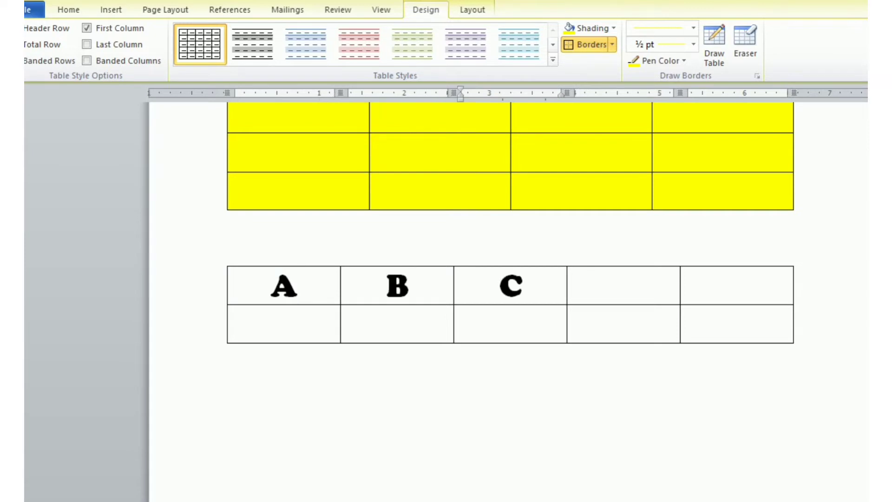
pyautogui.press('Tab')
pyautogui.write('D')
pyautogui.press('Tab')
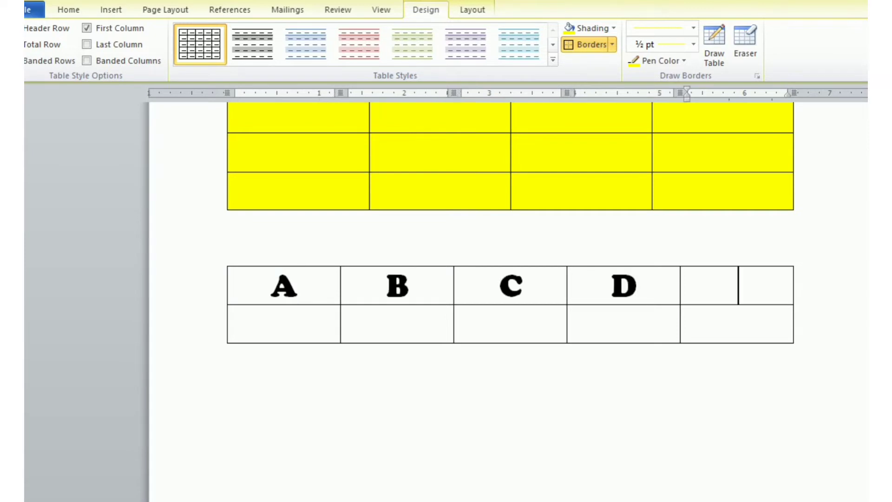
pyautogui.write('E')
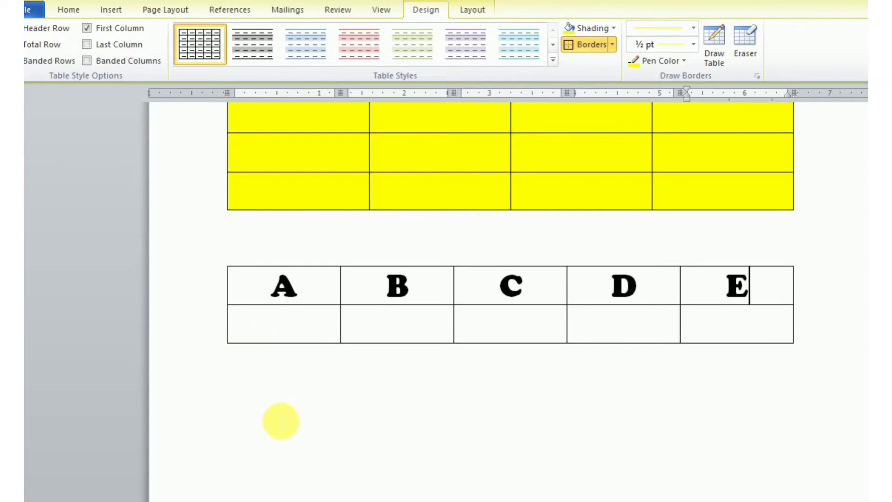
pyautogui.moveTo(335, 342)
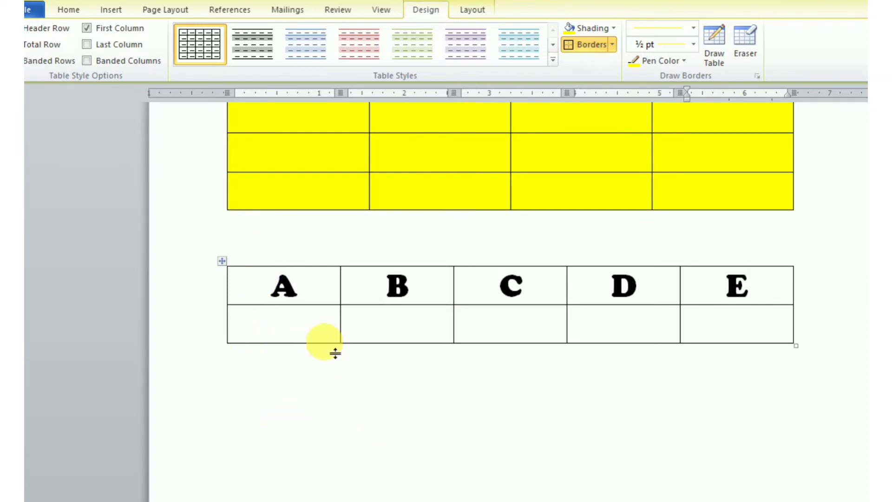
pyautogui.scroll(1, 330, 346)
pyautogui.scroll(1, 329, 343)
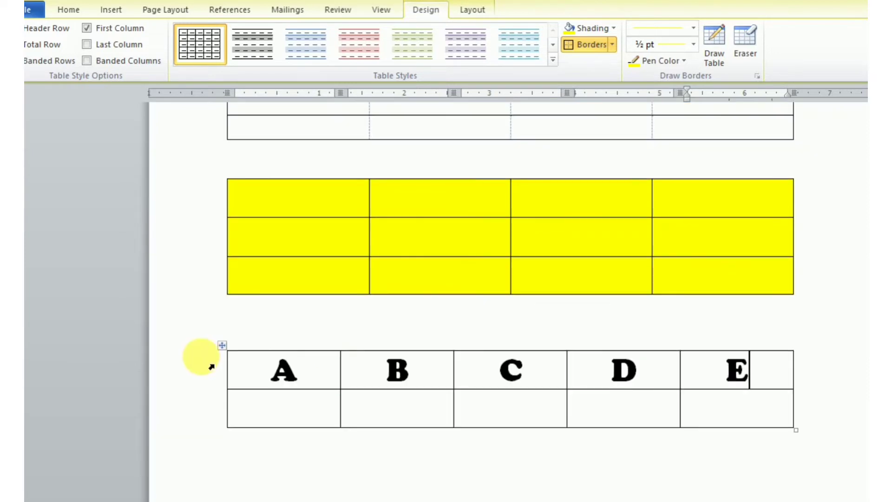
# Step: Cut the A–E table and insert an empty 2-column, 5-row table in its place
pyautogui.rightClick(231, 355)
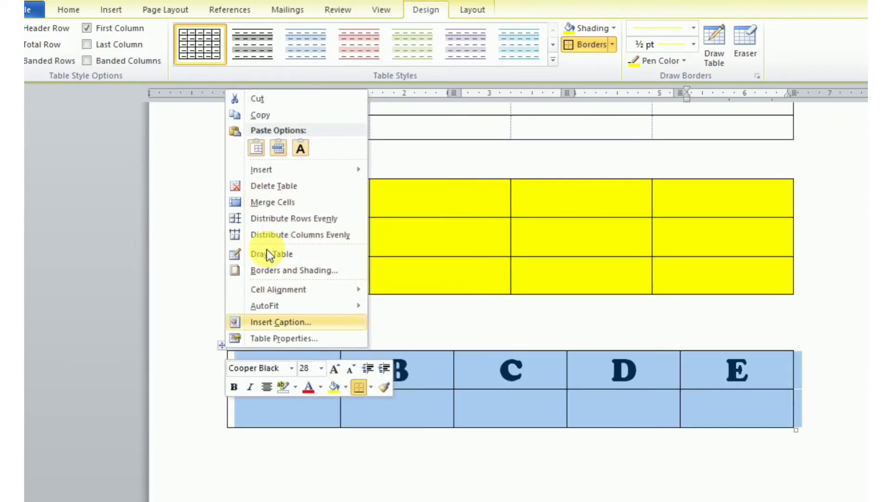
pyautogui.click(285, 97)
pyautogui.click(124, 13)
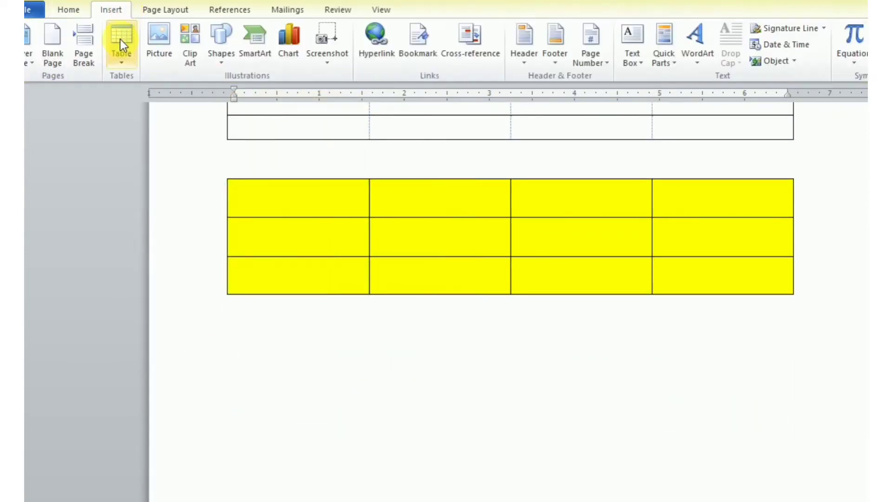
pyautogui.click(122, 64)
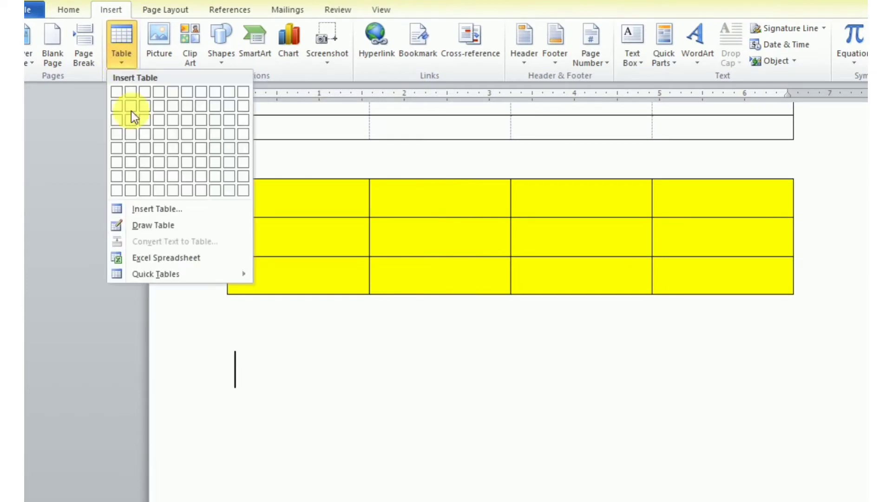
pyautogui.click(158, 209)
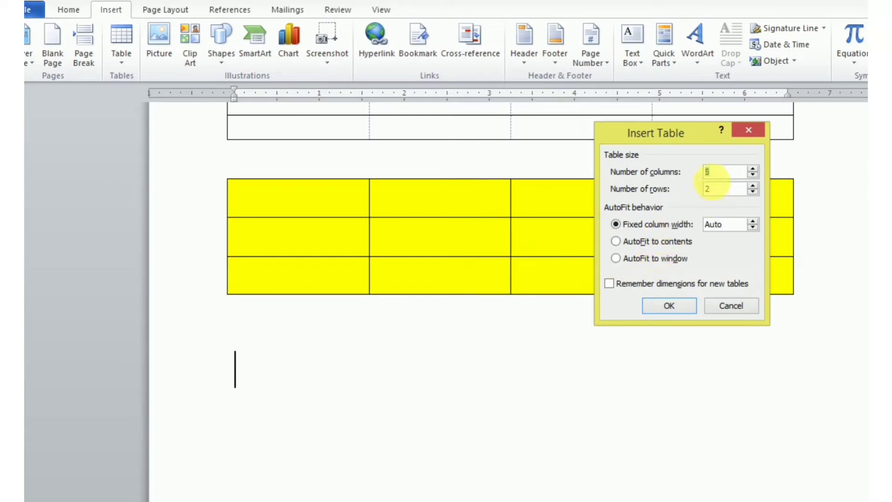
pyautogui.press('BackSpace')
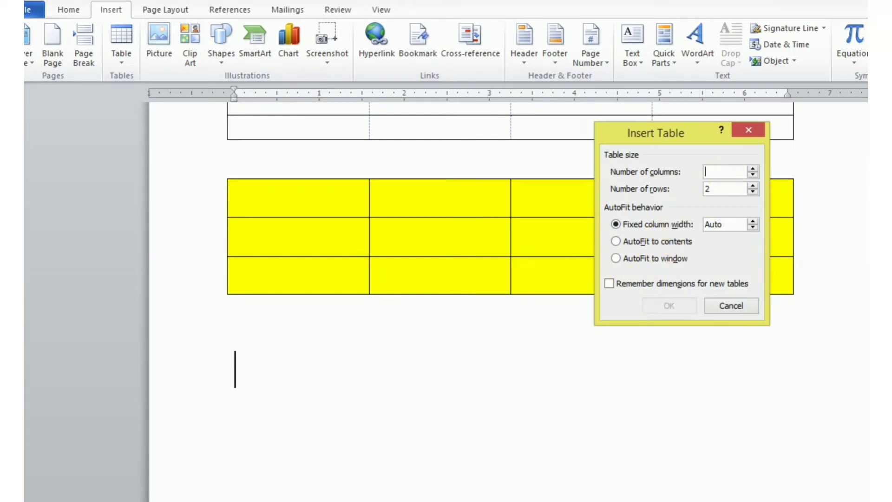
pyautogui.write('2')
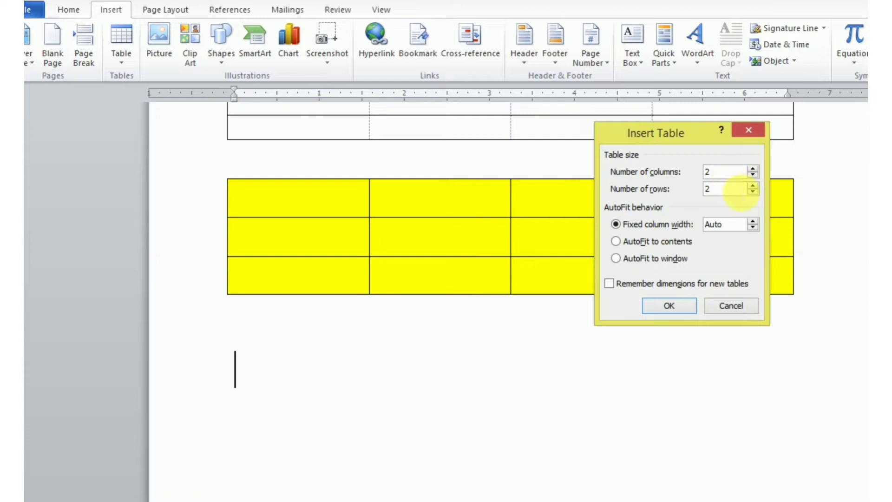
pyautogui.press('BackSpace')
pyautogui.write('5')
pyautogui.click(669, 305)
pyautogui.scroll(-2, 664, 398)
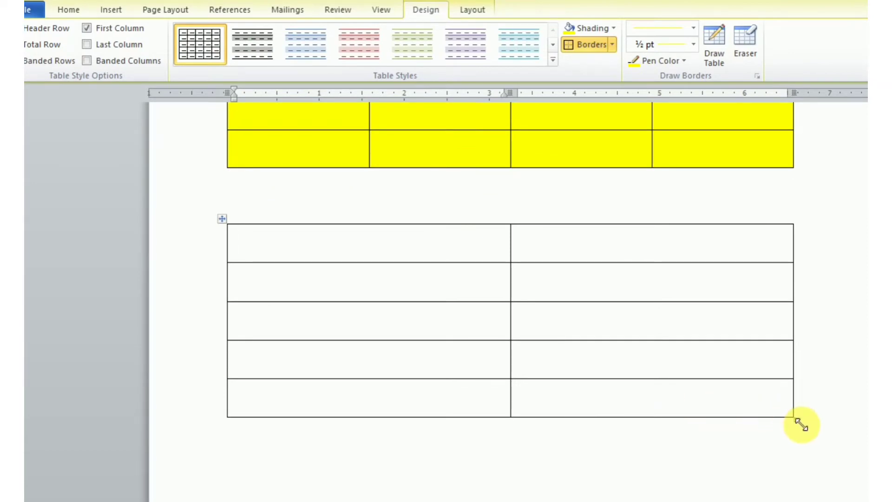
# Step: Widen the new two-column table by dragging its corner handle to the right
pyautogui.moveTo(795, 419); pyautogui.dragTo(821, 298)
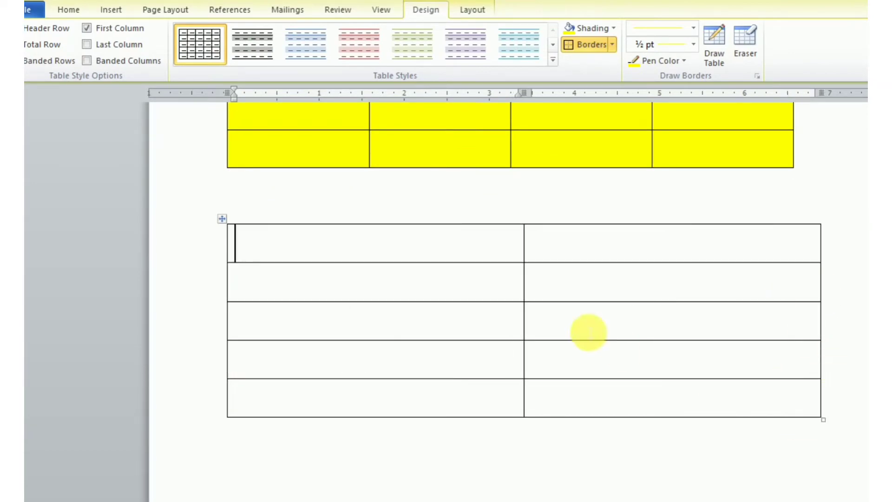
pyautogui.scroll(-3, 542, 243)
pyautogui.scroll(-1, 542, 237)
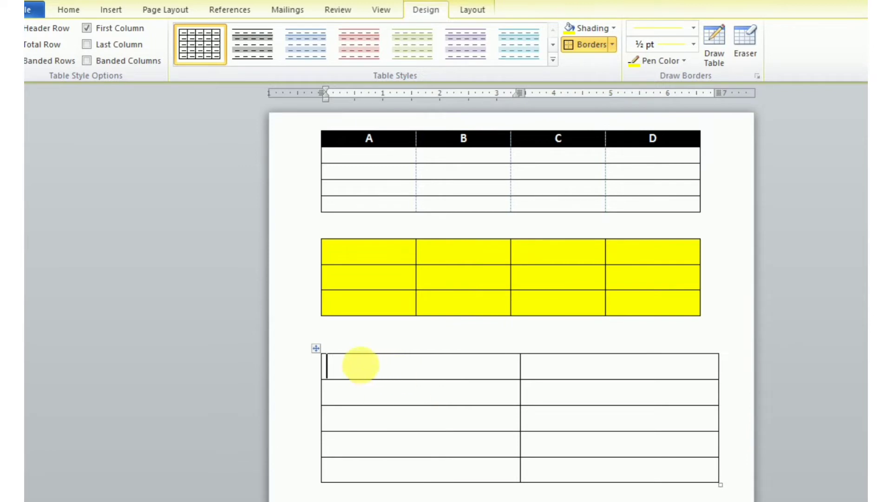
# Step: Type headings A and B in the first-row cells, then select the whole table
pyautogui.moveTo(358, 364); pyautogui.dragTo(601, 364)
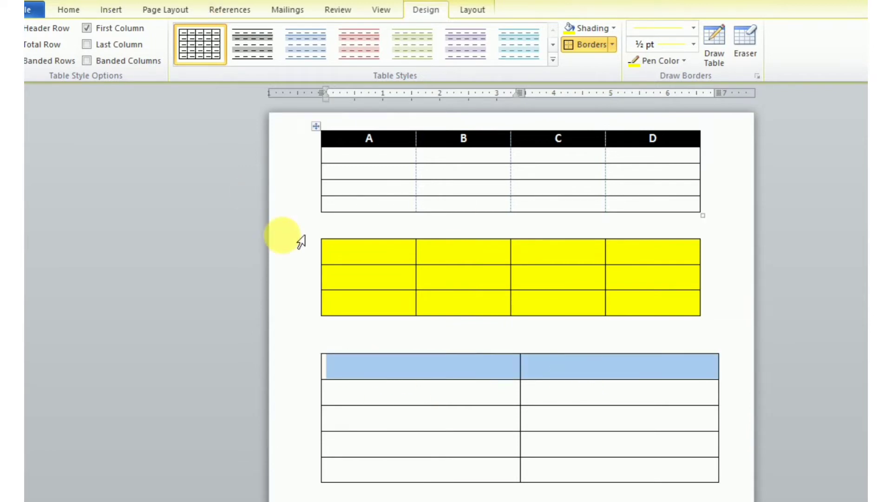
pyautogui.write('A')
pyautogui.click(573, 377)
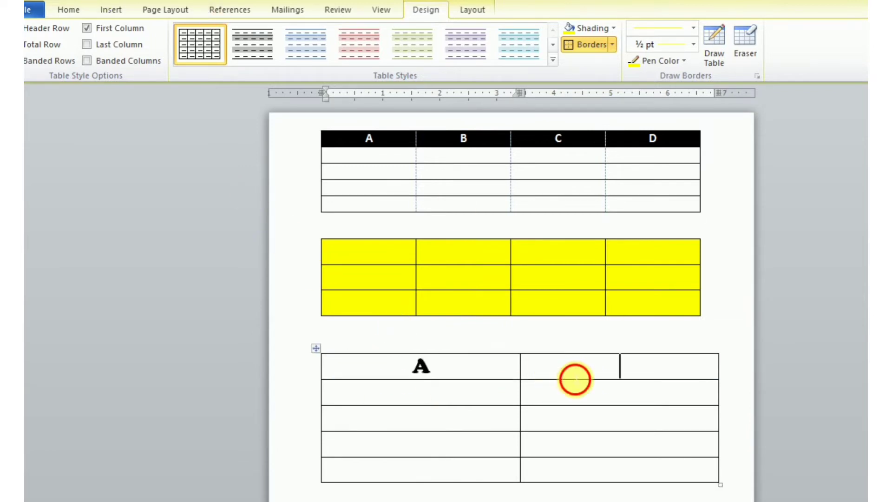
pyautogui.write('B')
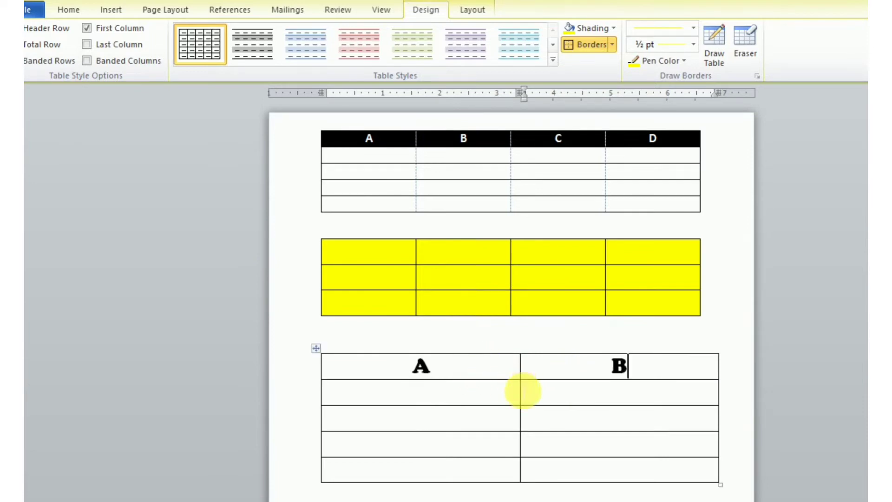
pyautogui.scroll(-1, 522, 388)
pyautogui.moveTo(394, 343); pyautogui.dragTo(675, 442)
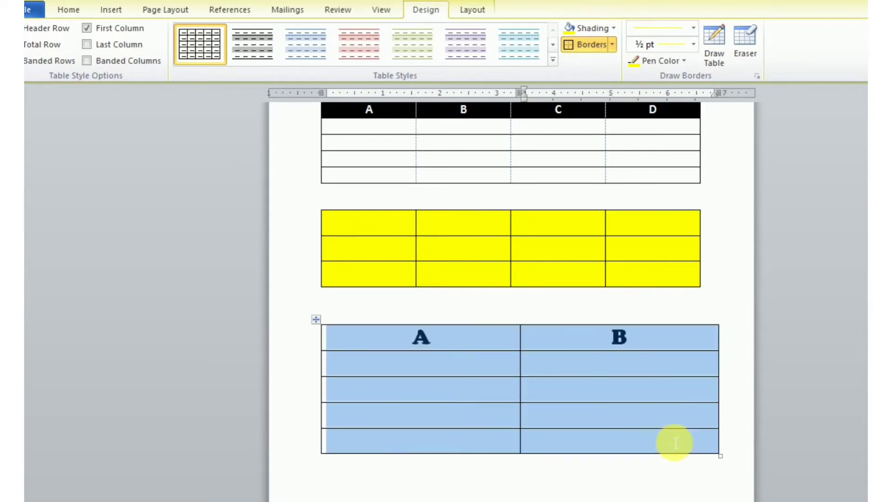
# Step: Apply dark blue theme shading to every cell of the A/B table
pyautogui.click(612, 29)
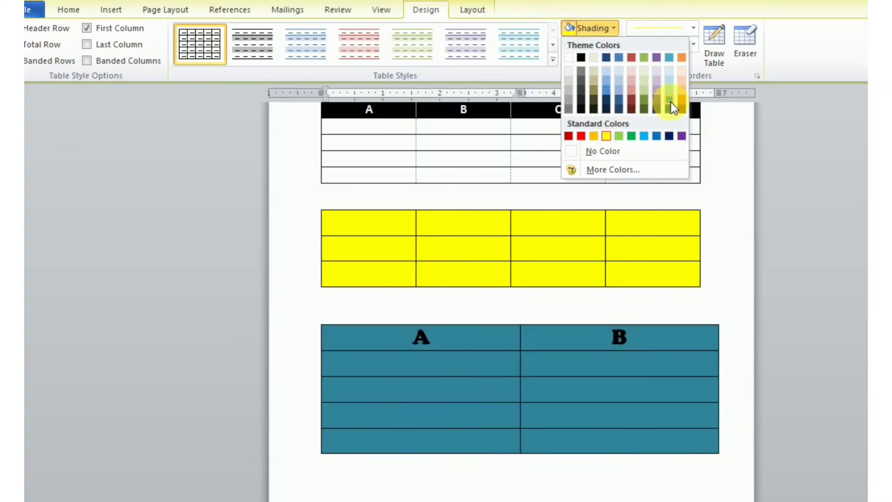
pyautogui.click(609, 101)
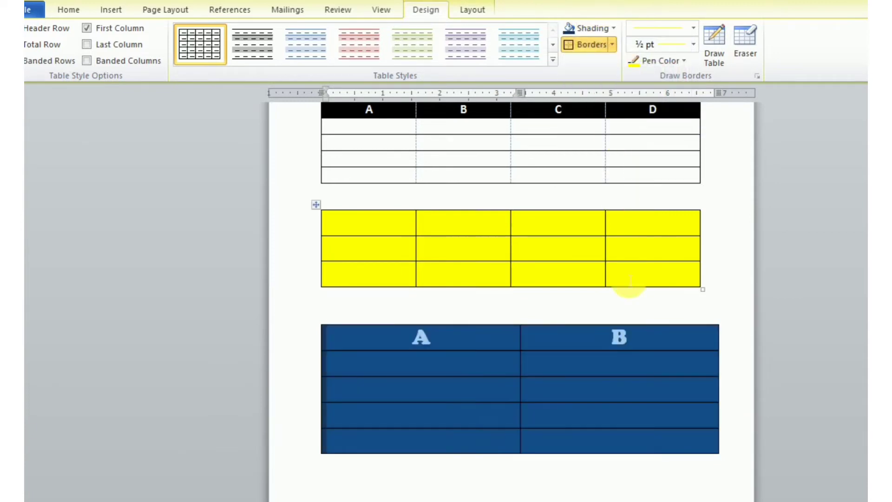
pyautogui.click(584, 367)
pyautogui.scroll(2, 587, 365)
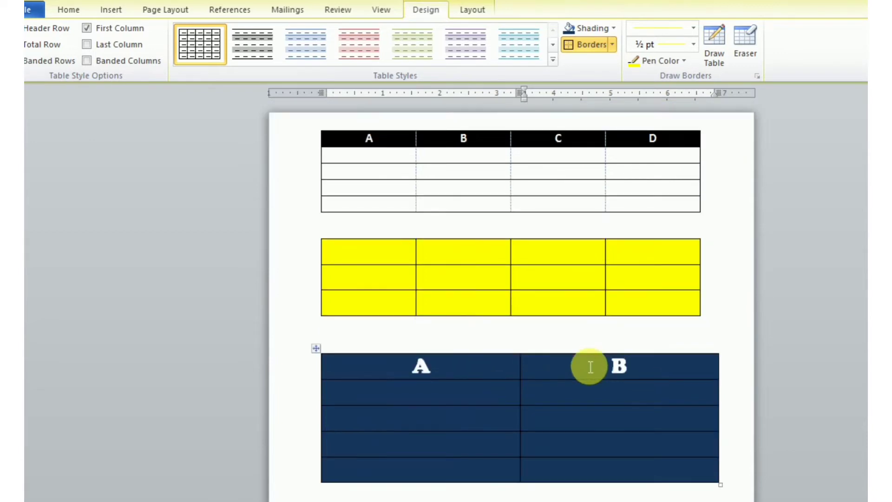
pyautogui.scroll(2, 550, 309)
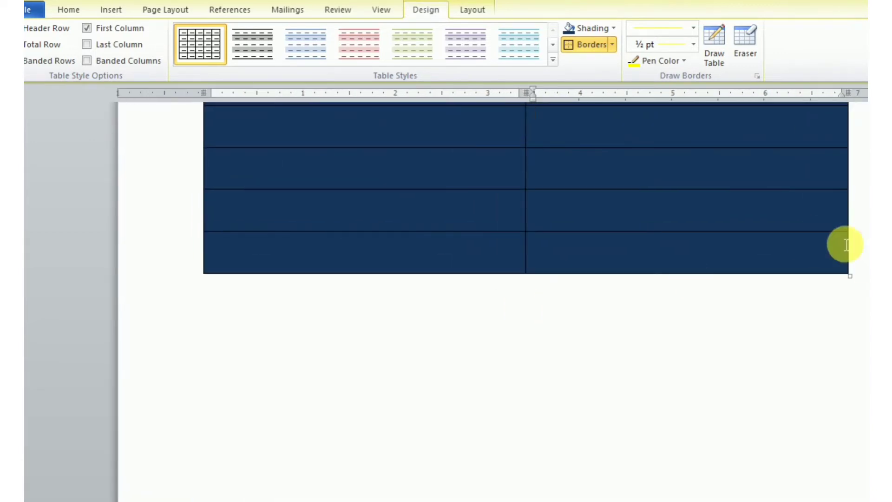
pyautogui.scroll(5, 524, 260)
pyautogui.scroll(5, 525, 278)
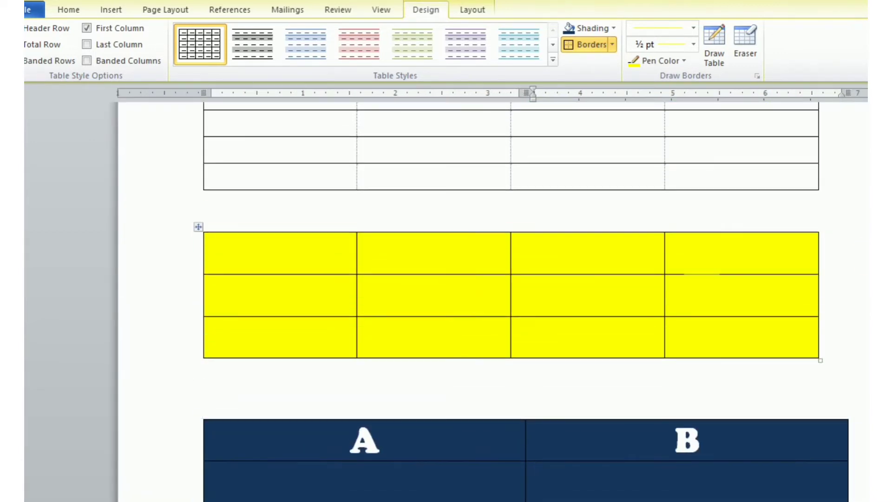
pyautogui.scroll(-3, 699, 284)
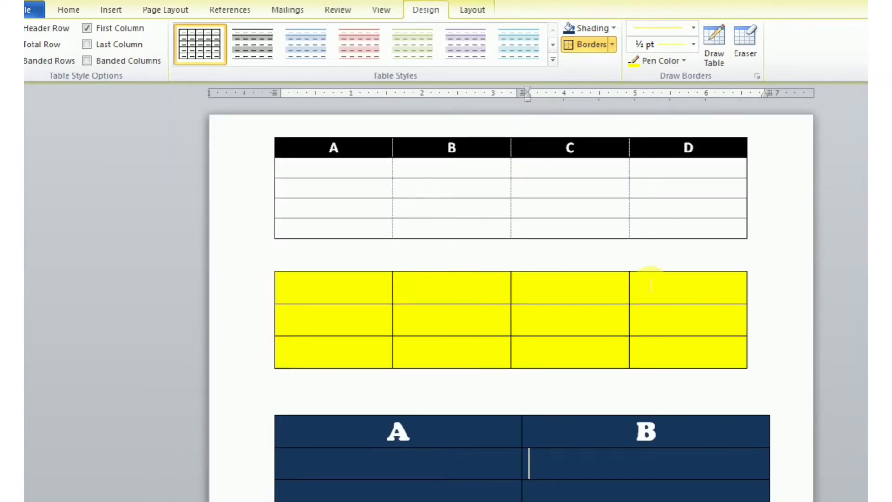
pyautogui.scroll(-1, 673, 285)
pyautogui.scroll(-1, 659, 285)
pyautogui.scroll(2, 651, 285)
pyautogui.scroll(-1, 651, 285)
pyautogui.scroll(-1, 651, 285)
pyautogui.scroll(-3, 652, 285)
pyautogui.scroll(-3, 652, 284)
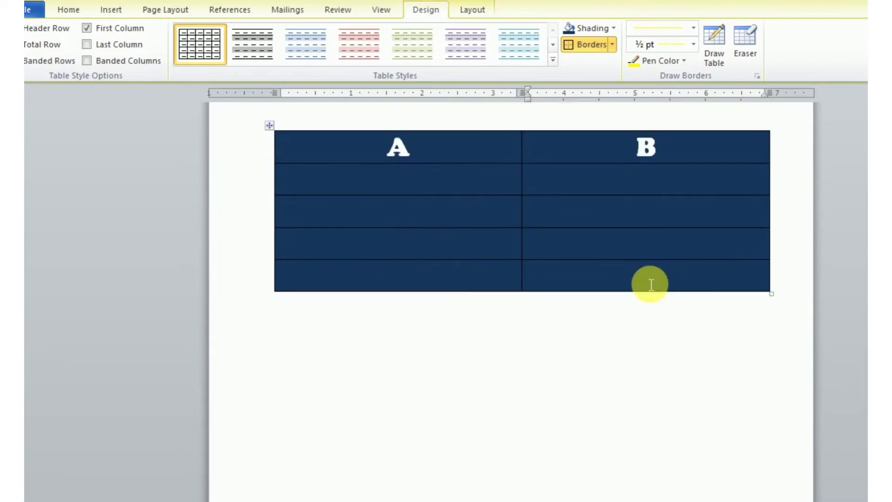
pyautogui.scroll(-3, 651, 284)
pyautogui.scroll(1, 651, 284)
pyautogui.scroll(4, 652, 285)
pyautogui.scroll(1, 651, 285)
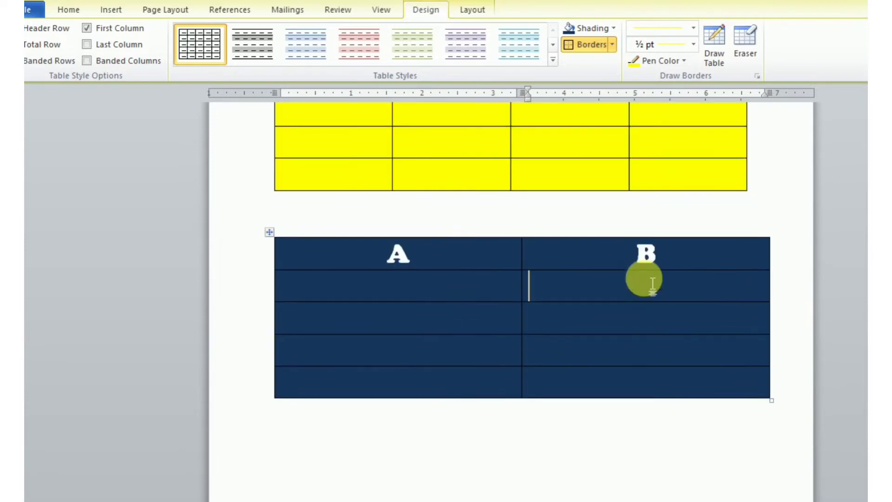
pyautogui.scroll(2, 652, 284)
pyautogui.scroll(2, 651, 284)
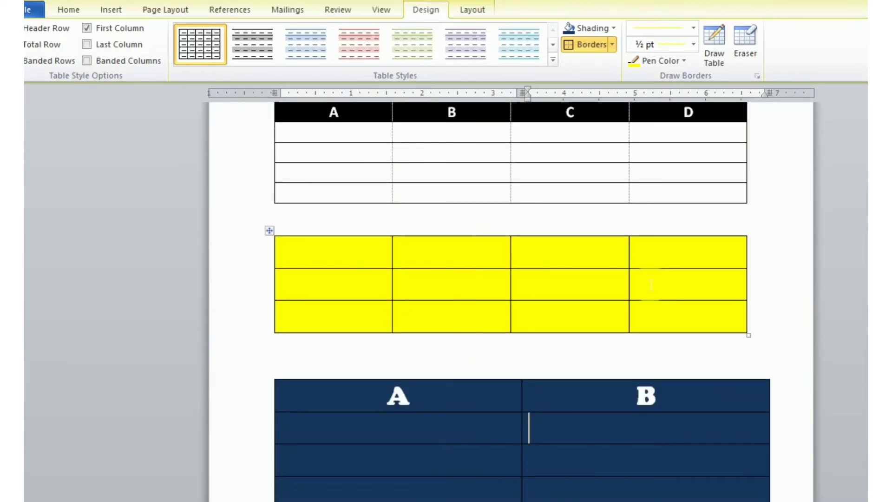
pyautogui.scroll(-3, 650, 284)
pyautogui.scroll(-3, 649, 284)
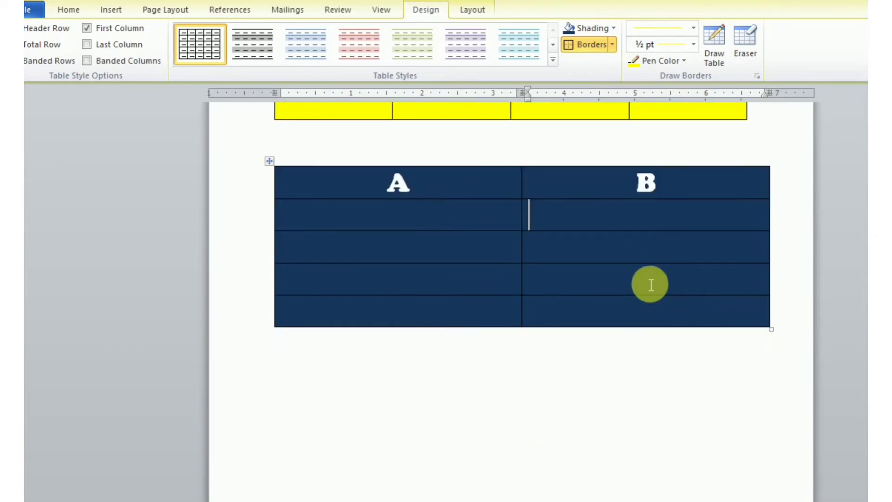
pyautogui.scroll(3, 647, 283)
pyautogui.scroll(3, 648, 285)
pyautogui.scroll(1, 651, 284)
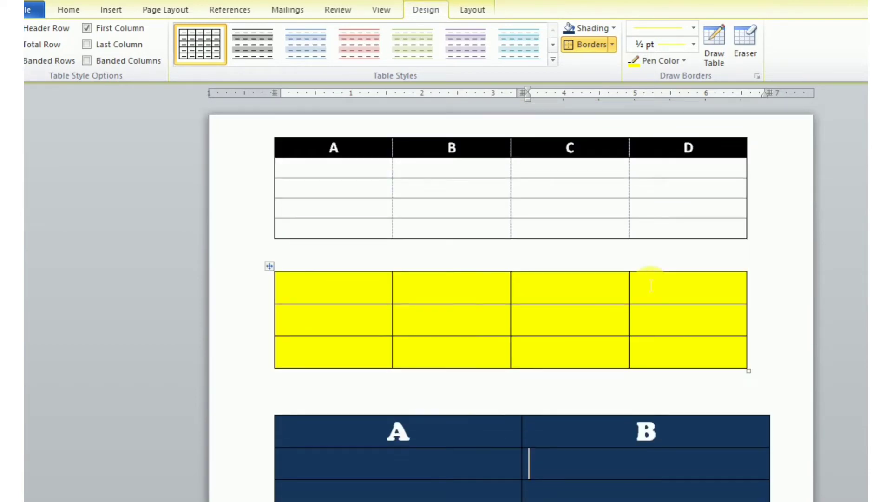
pyautogui.moveTo(263, 151)
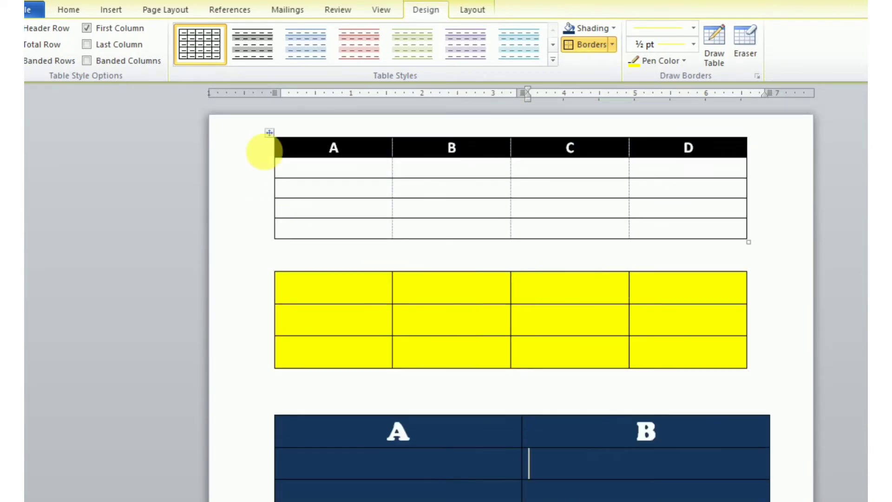
# Step: Cut the A–D, navy A/B and yellow tables so the page is empty
pyautogui.rightClick(268, 134)
pyautogui.click(290, 148)
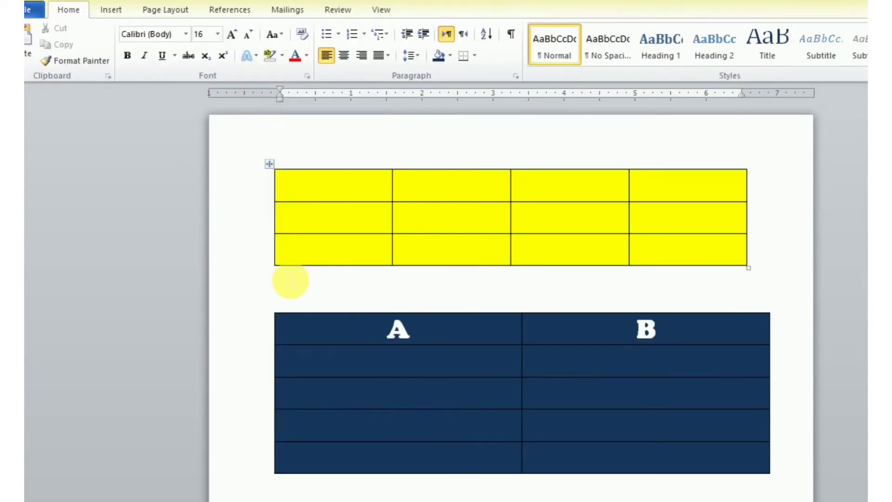
pyautogui.click(289, 329)
pyautogui.rightClick(274, 310)
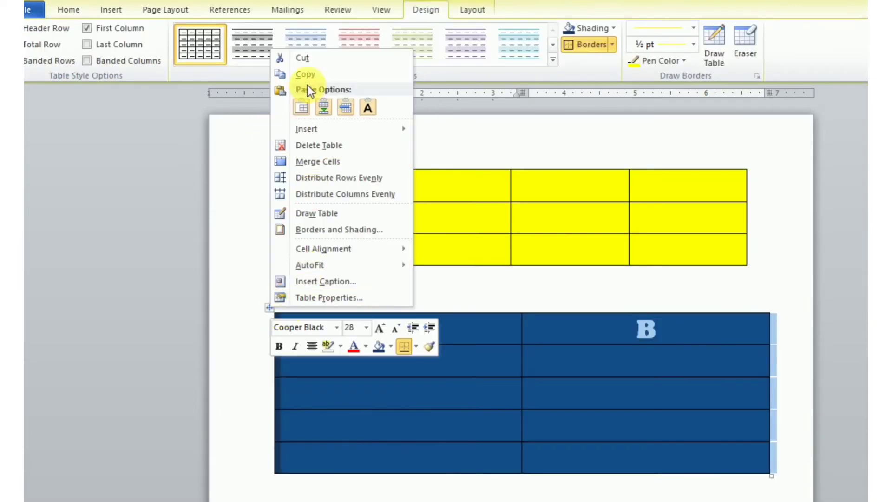
pyautogui.click(310, 56)
pyautogui.click(269, 164)
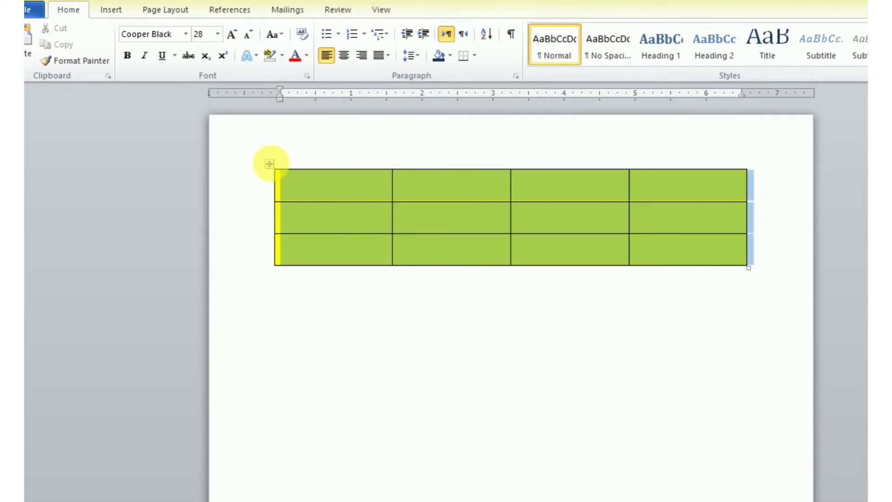
pyautogui.rightClick(270, 163)
pyautogui.click(291, 171)
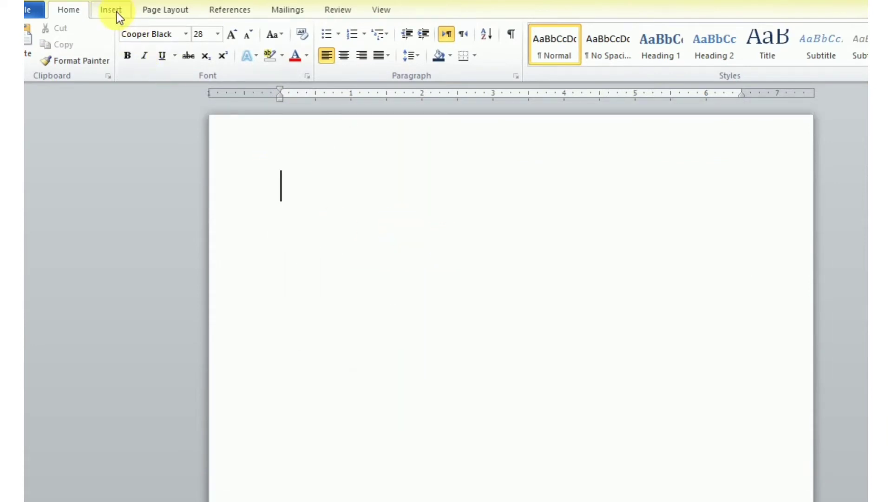
# Step: Type 'OKY U INSERT TABLE THEN ADD MORE COLUMS OR ROWS', then 'YES U CAN' on a new line
pyautogui.write('OK')
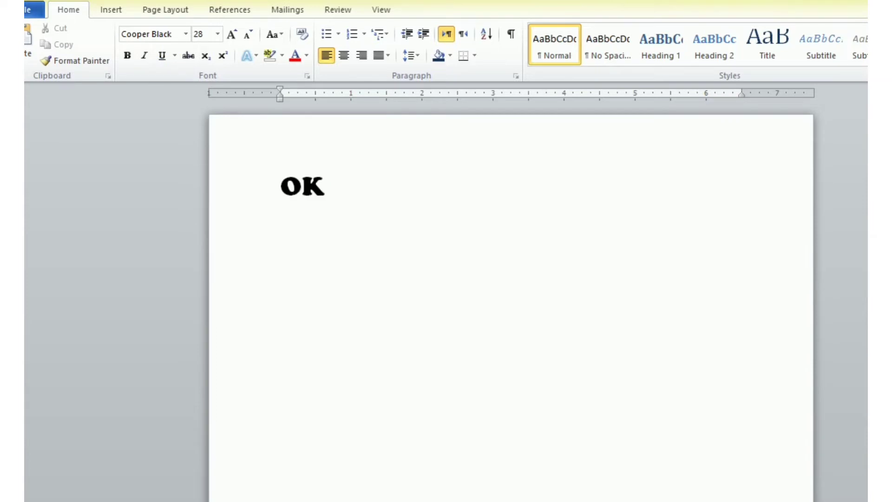
pyautogui.write('Y ')
pyautogui.write('IF U')
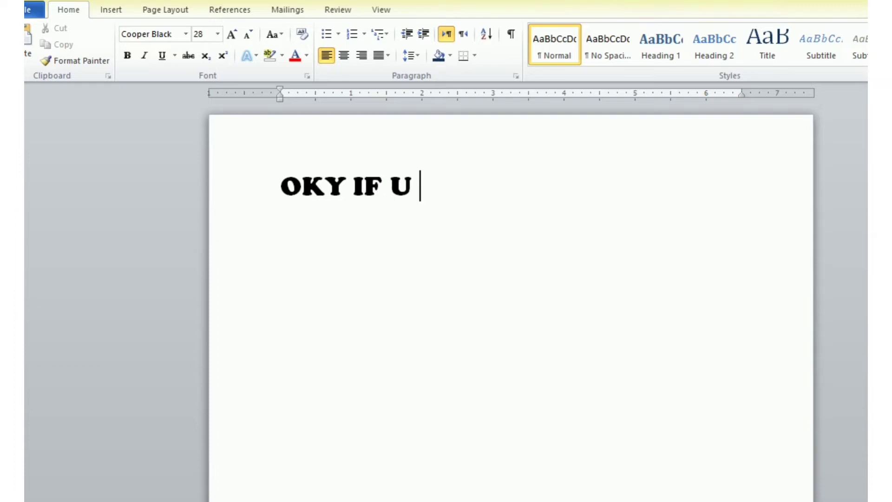
pyautogui.press('BackSpace')
pyautogui.press('BackSpace')
pyautogui.press('BackSpace')
pyautogui.press('BackSpace')
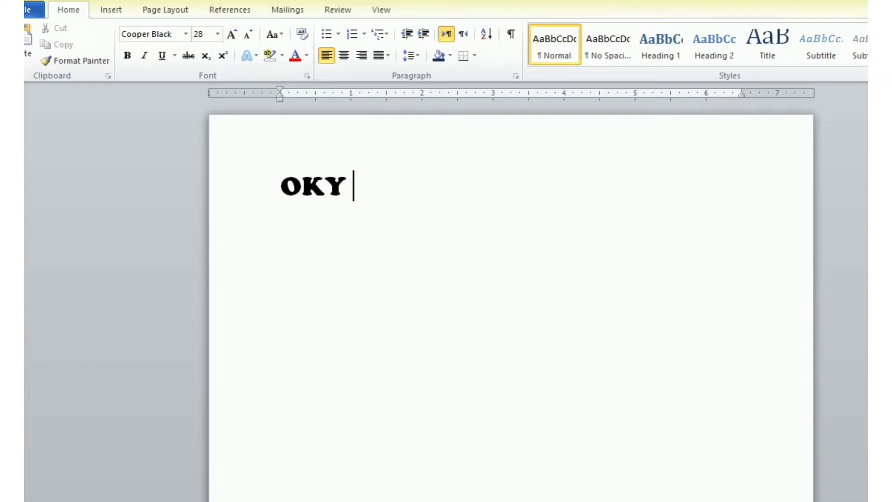
pyautogui.write('U')
pyautogui.write(' ISE')
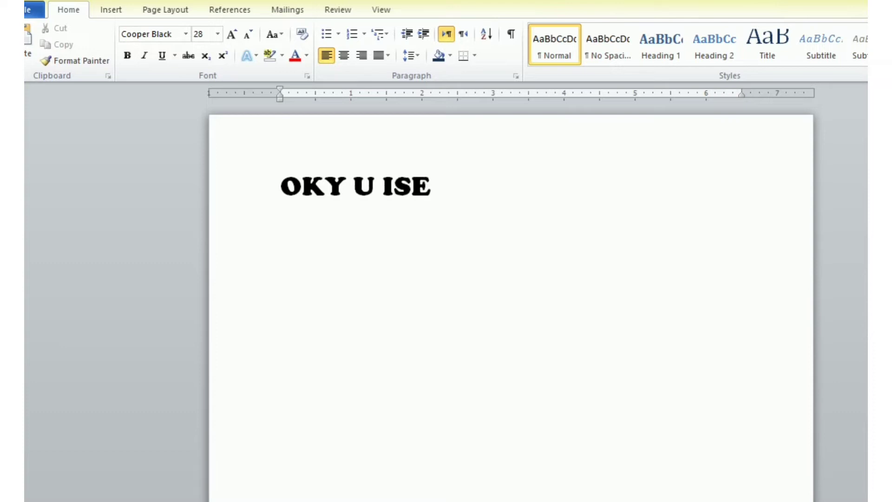
pyautogui.write('RT')
pyautogui.press('BackSpace')
pyautogui.press('BackSpace')
pyautogui.press('BackSpace')
pyautogui.press('BackSpace')
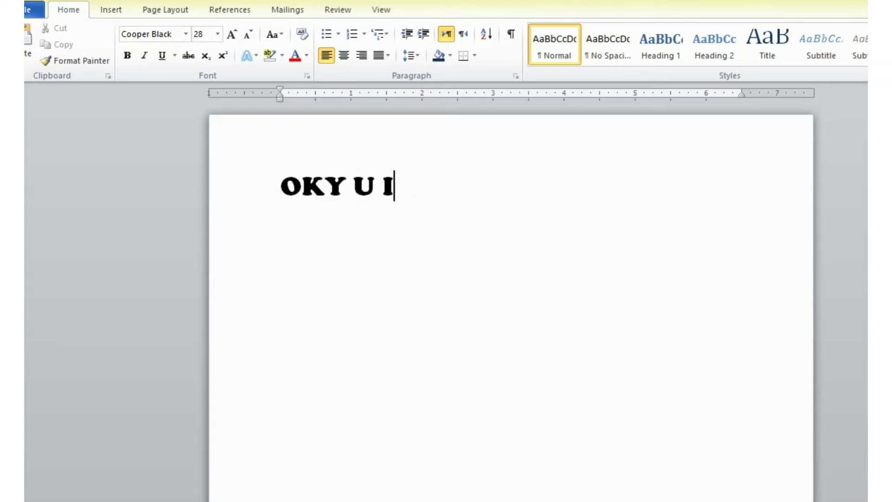
pyautogui.write('NSERT TAB')
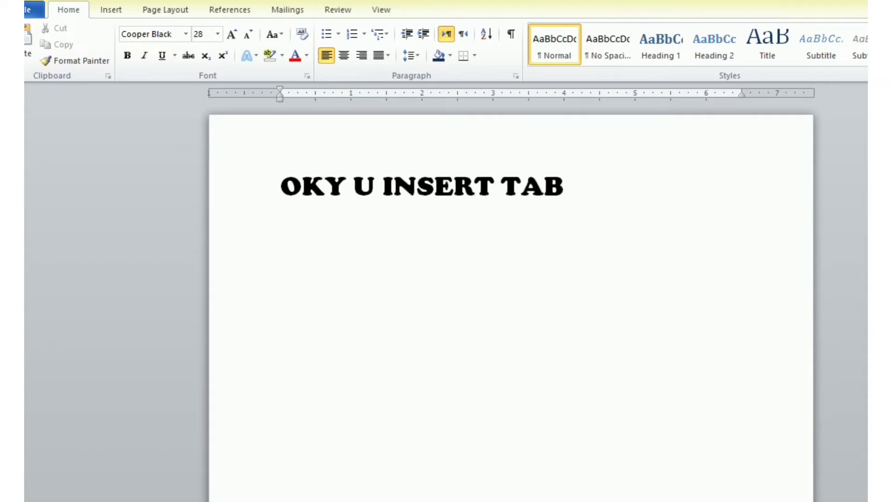
pyautogui.write('LE ')
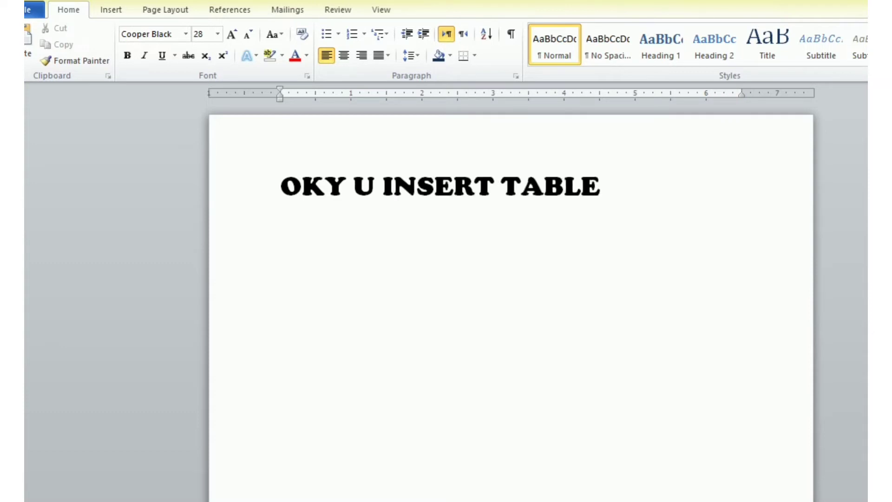
pyautogui.write('THEN')
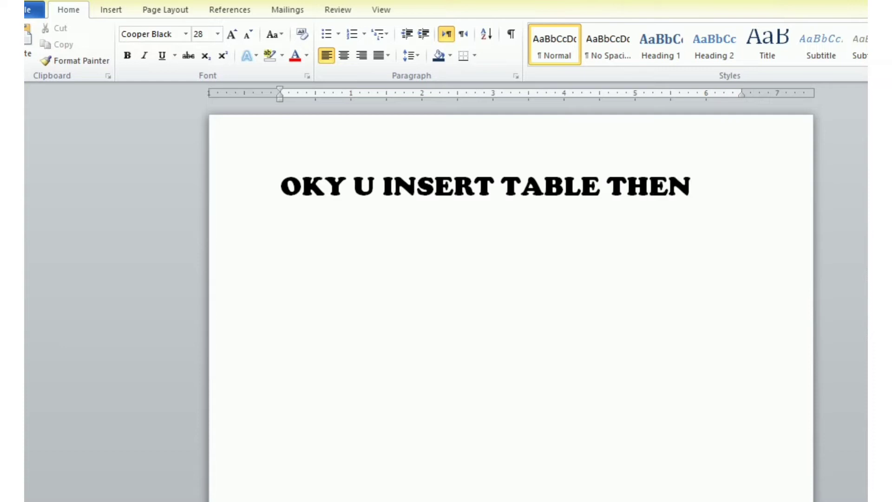
pyautogui.write(' AD')
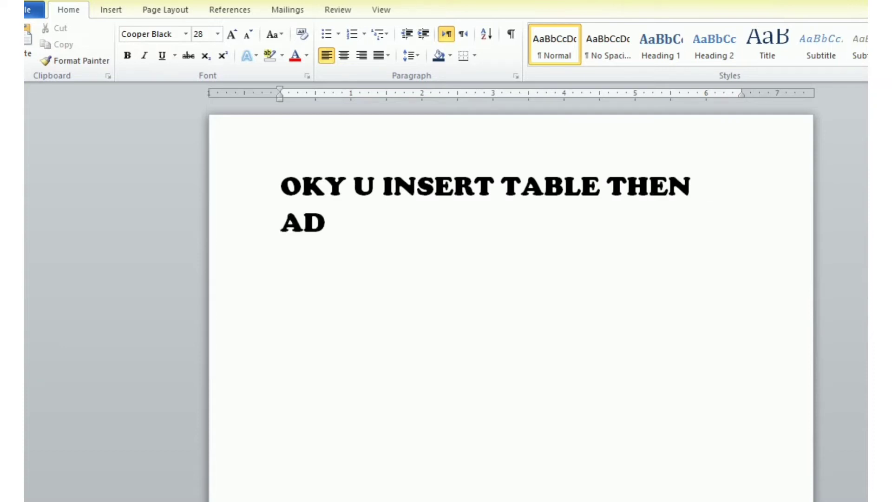
pyautogui.write('D MORE ')
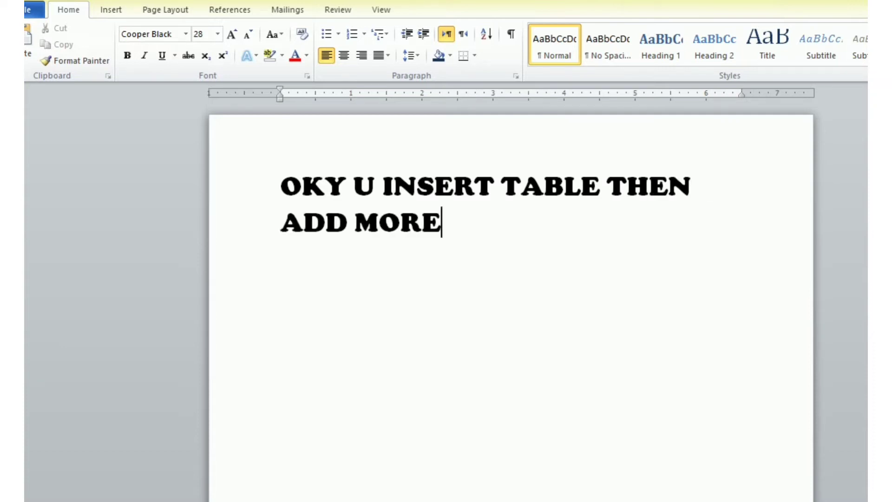
pyautogui.write('COL')
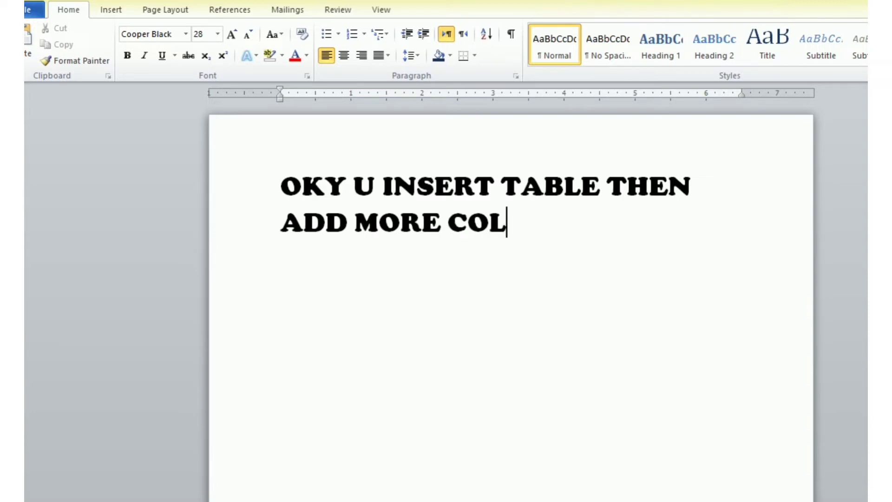
pyautogui.write('UMS')
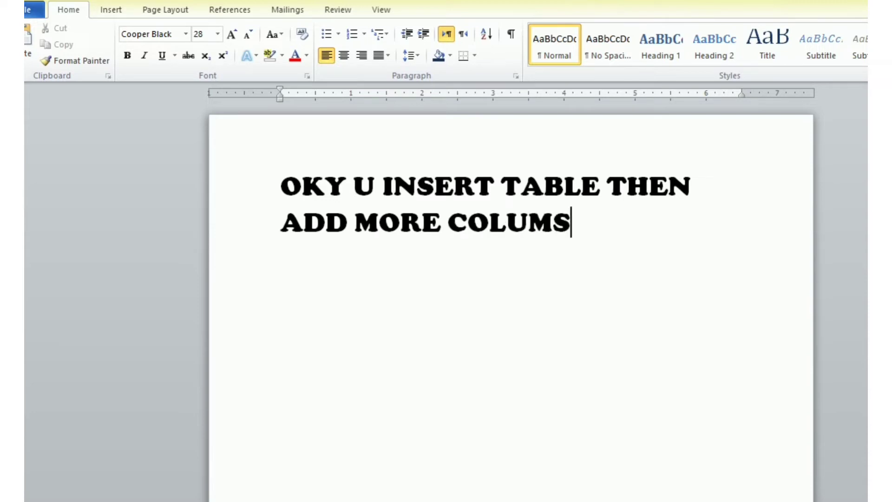
pyautogui.write(' OR RO')
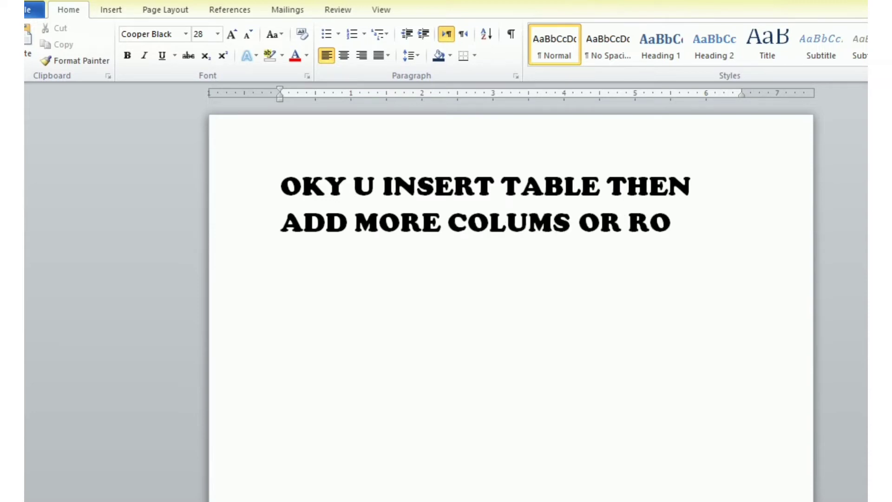
pyautogui.write('WS')
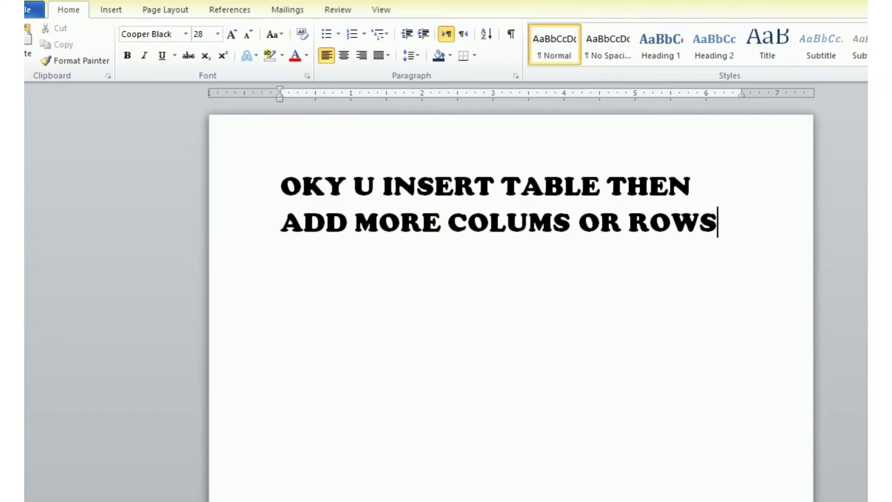
pyautogui.press('Return')
pyautogui.write('YES')
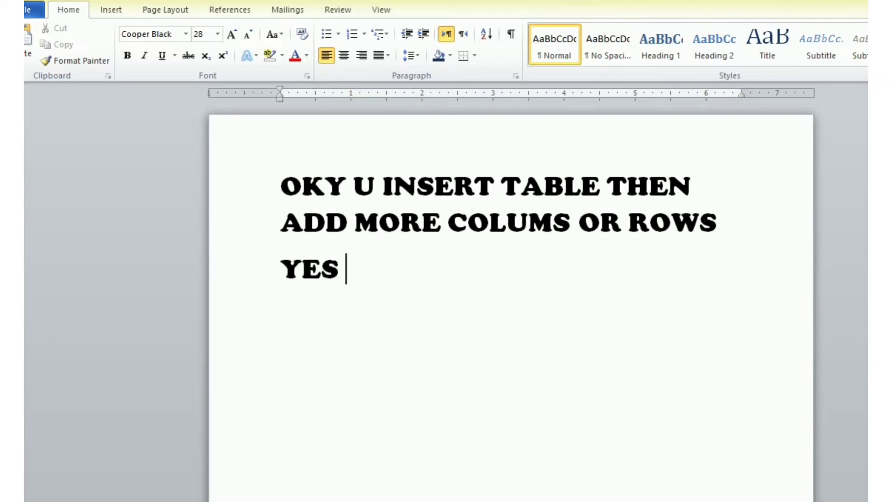
pyautogui.write(' U CAN')
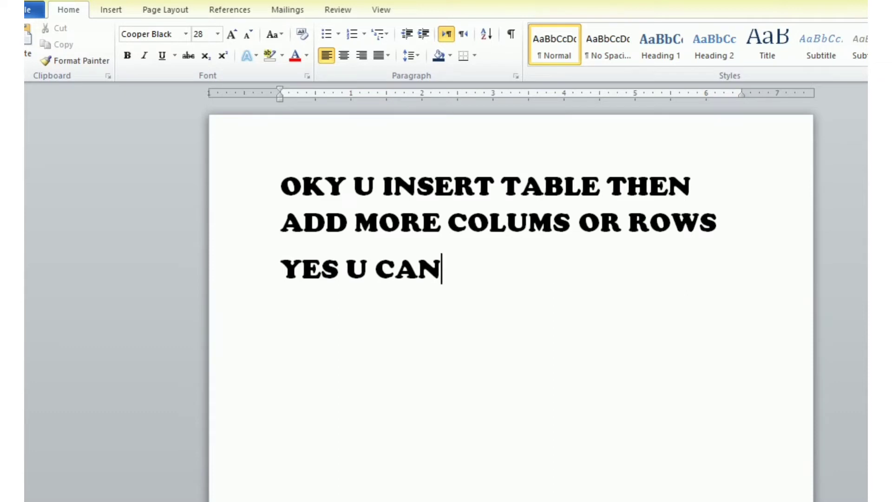
# Step: Delete the note text and insert a 2x2 table from the Table grid
pyautogui.moveTo(297, 325); pyautogui.dragTo(298, 189)
pyautogui.press('Delete')
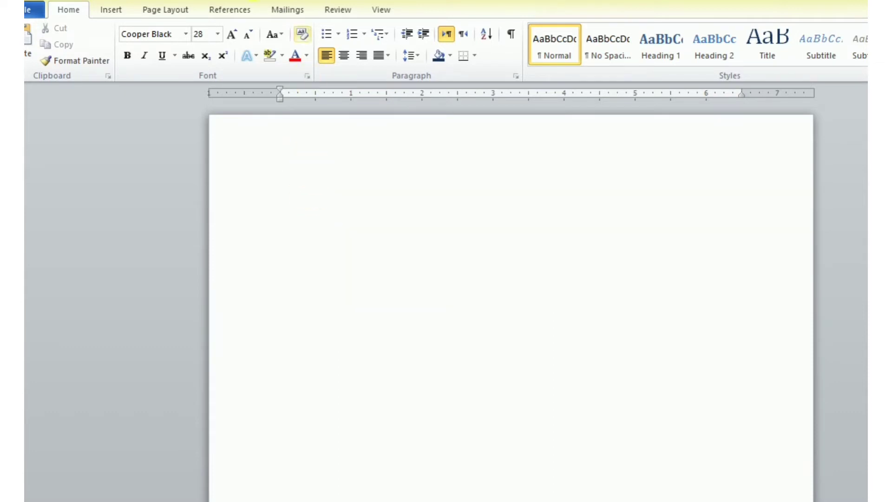
pyautogui.click(111, 17)
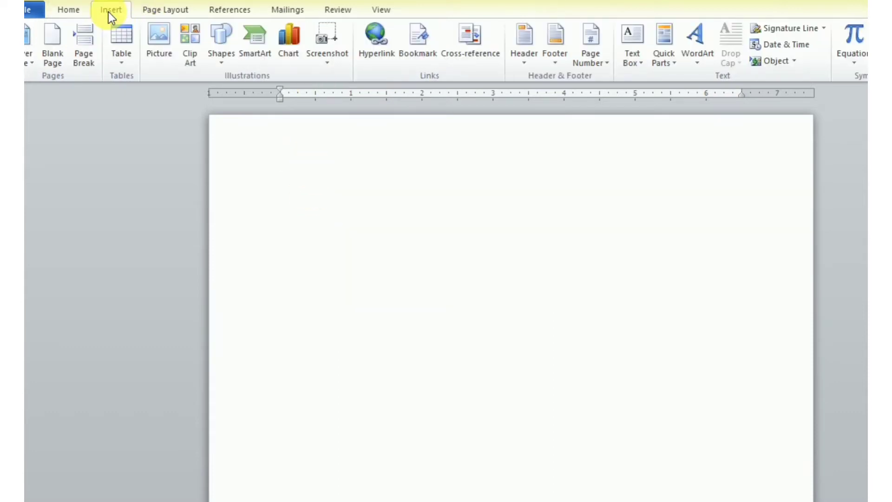
pyautogui.click(123, 59)
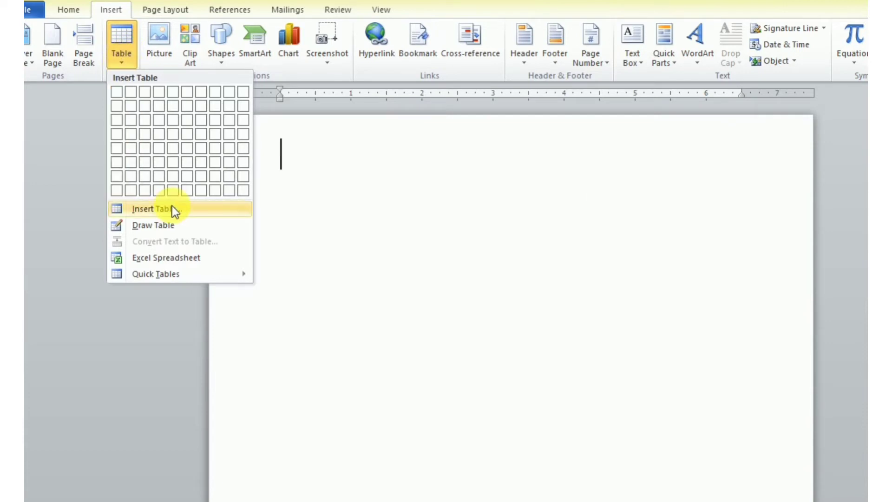
pyautogui.click(133, 105)
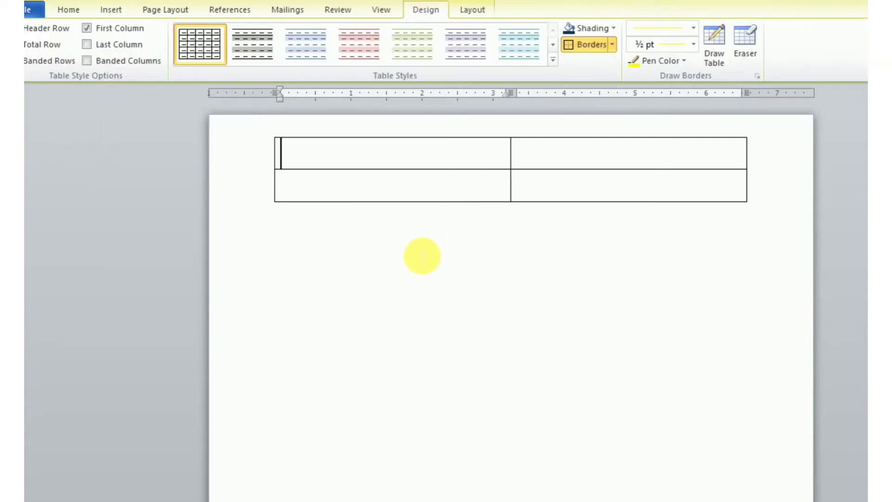
# Step: Type 'TWO ROW AND ONE COLUMN IN THIS WE ADD COLOUMS FORM LEFT AND RIGHT' below the table and select it
pyautogui.click(419, 269)
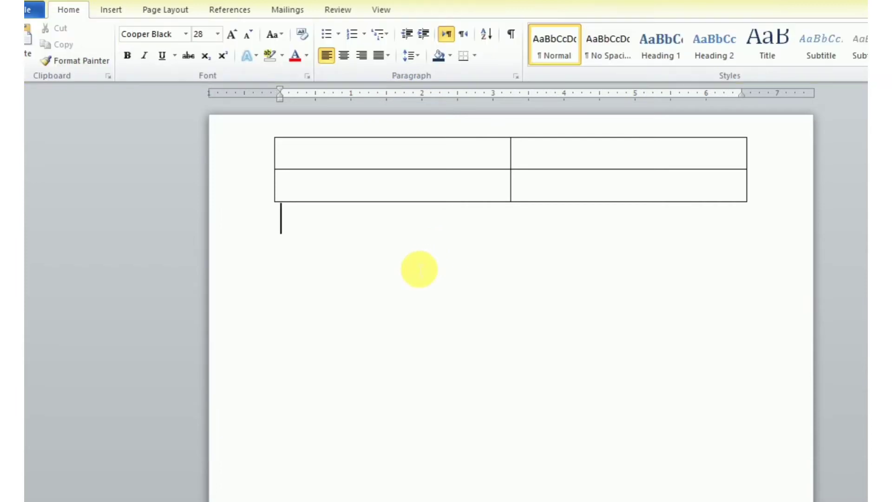
pyautogui.write('TWO')
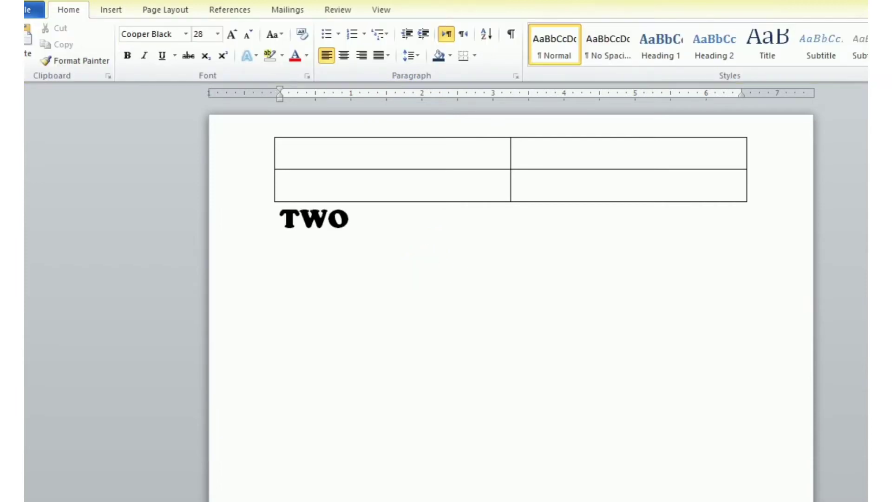
pyautogui.write(' R')
pyautogui.write('OW AND ')
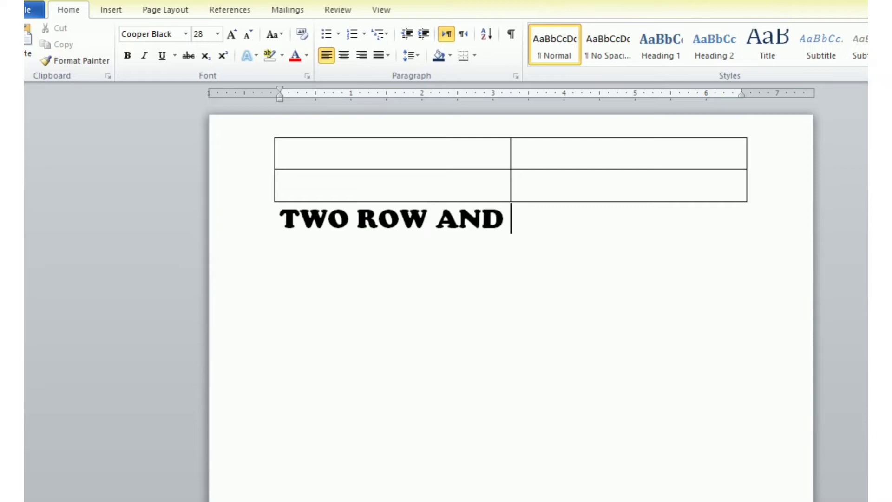
pyautogui.write('ONE C')
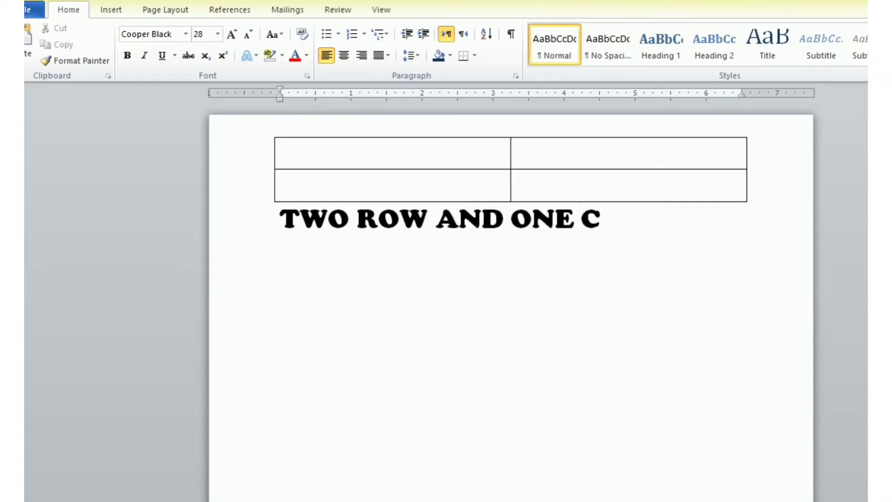
pyautogui.write('OLUMN')
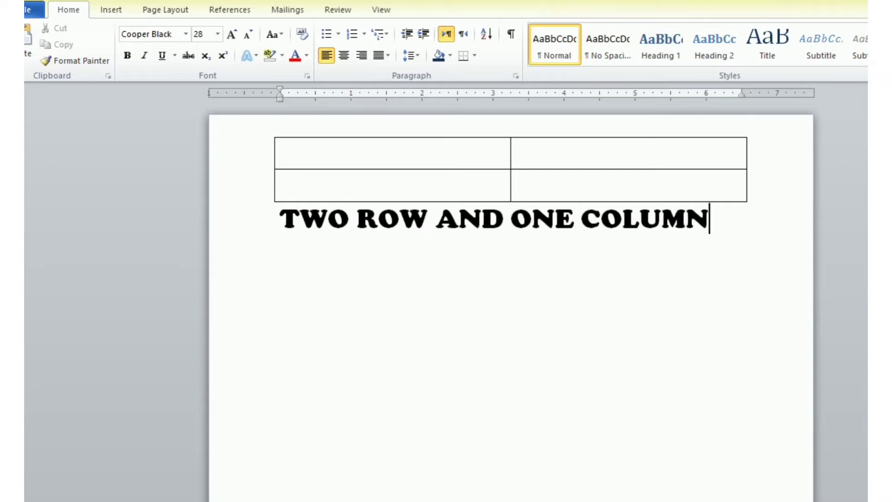
pyautogui.write(' I')
pyautogui.write('N THIS W')
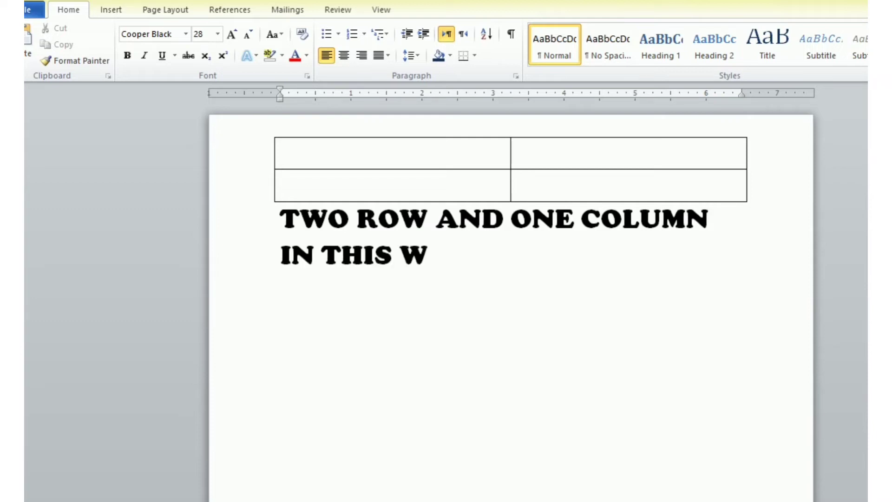
pyautogui.write('E ADD CO')
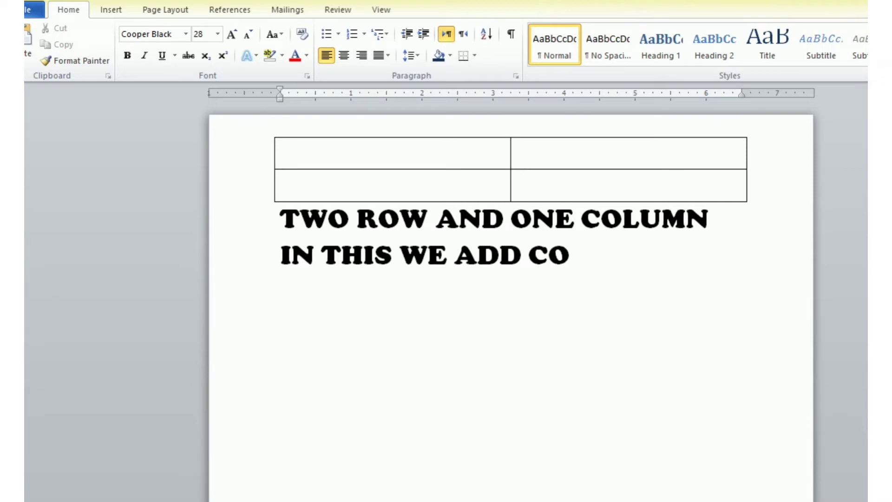
pyautogui.write('LOUM')
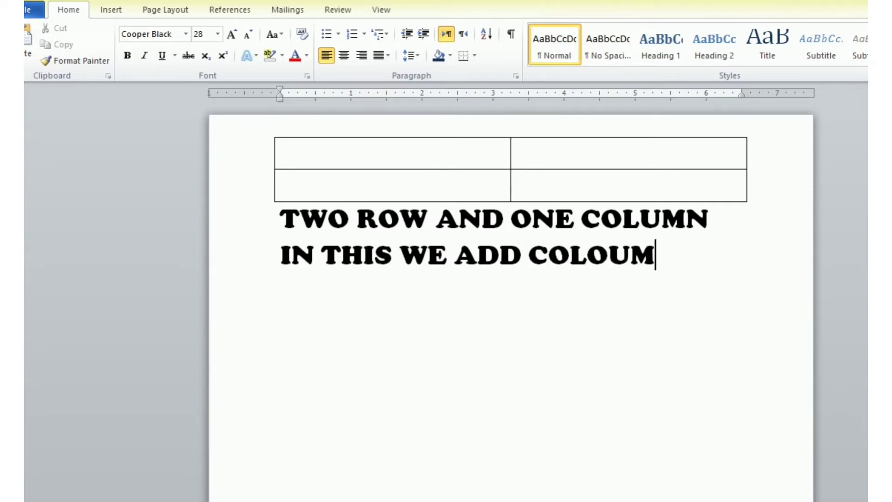
pyautogui.write('S ')
pyautogui.write('FORM LE')
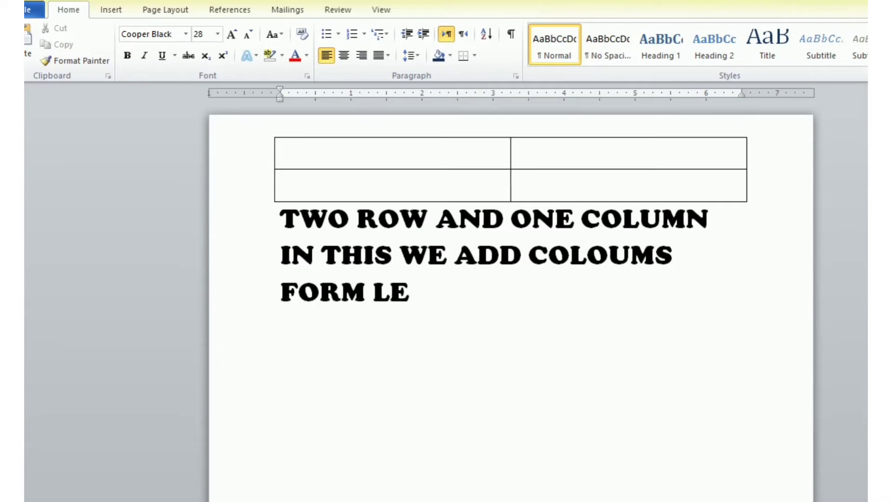
pyautogui.write('FT AND ')
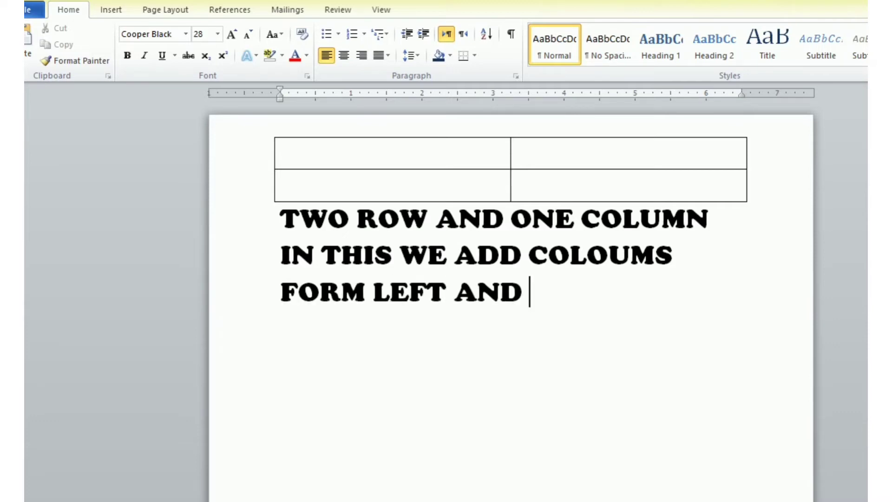
pyautogui.write('RIFHT')
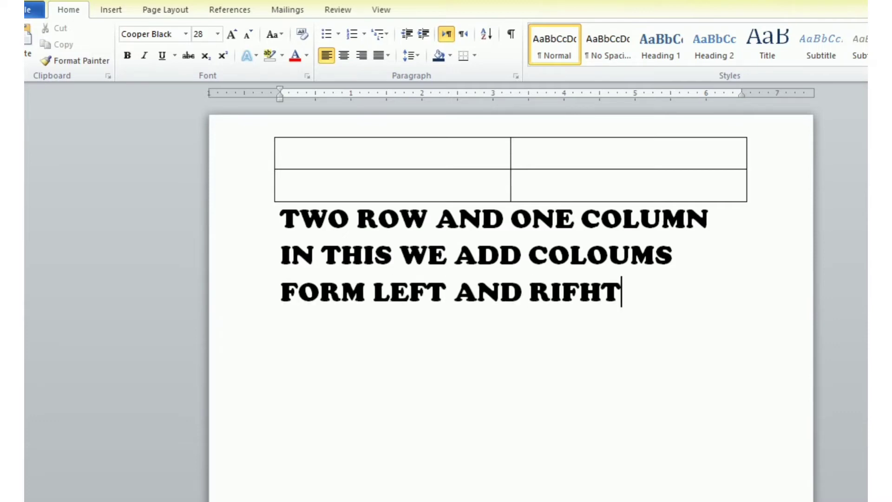
pyautogui.press('BackSpace')
pyautogui.press('BackSpace')
pyautogui.press('BackSpace')
pyautogui.press('BackSpace')
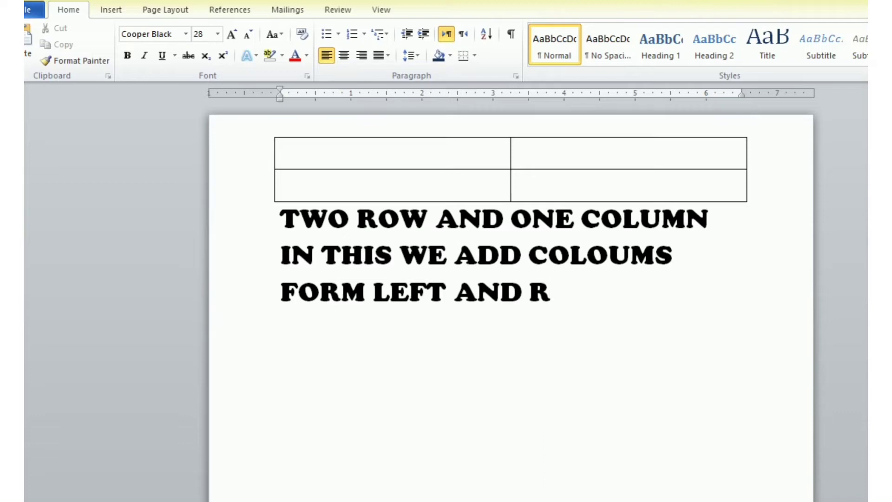
pyautogui.write('IGHT')
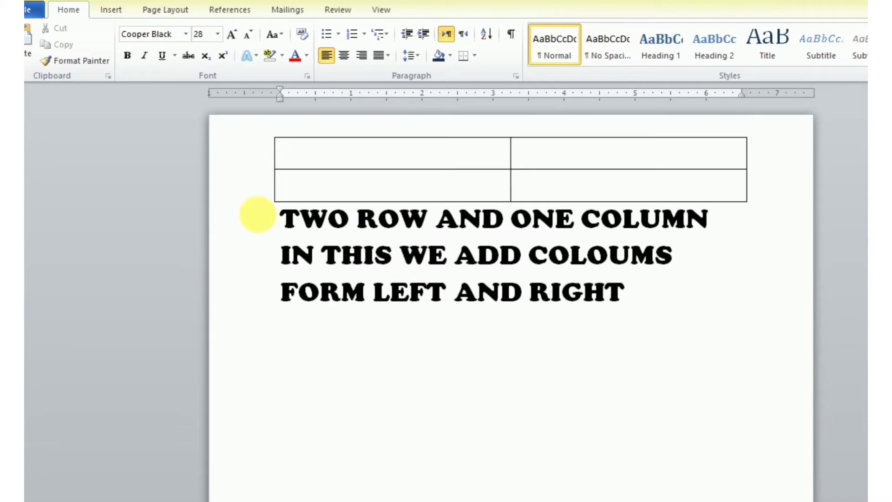
pyautogui.moveTo(284, 218); pyautogui.dragTo(596, 301)
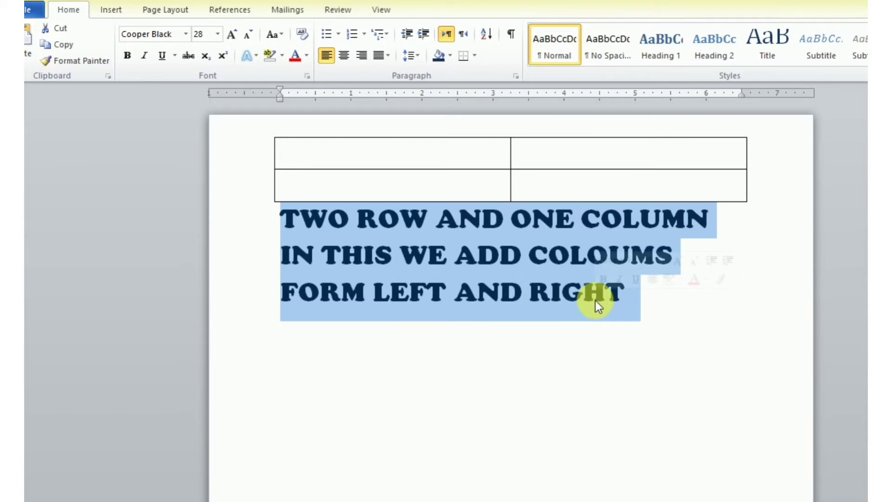
# Step: Delete the selected note below the table
pyautogui.press('BackSpace')
pyautogui.click(567, 159)
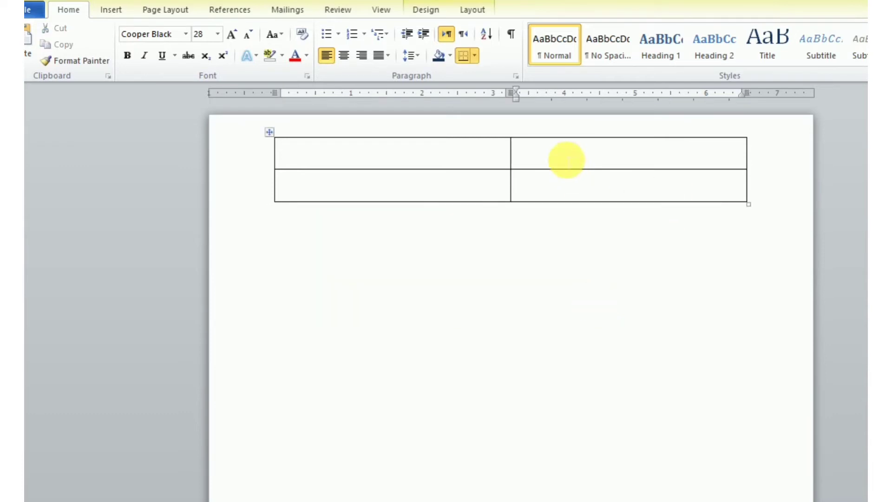
pyautogui.rightClick(561, 155)
pyautogui.moveTo(598, 235)
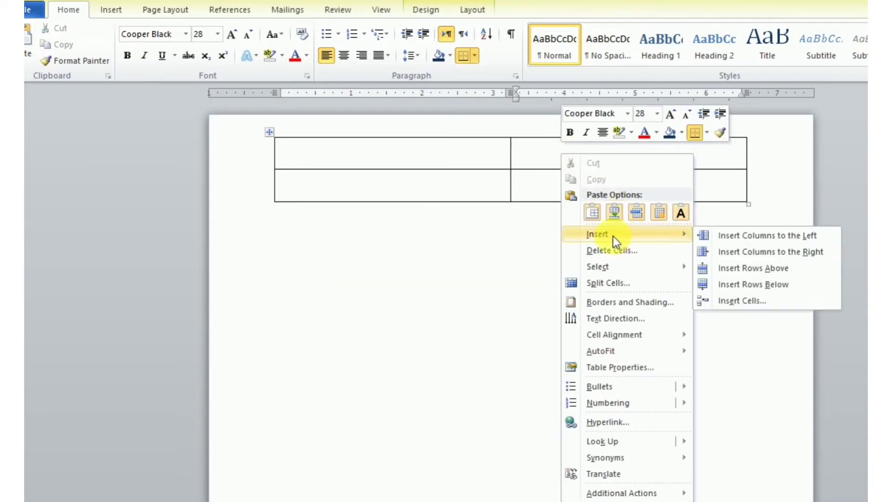
pyautogui.click(358, 150)
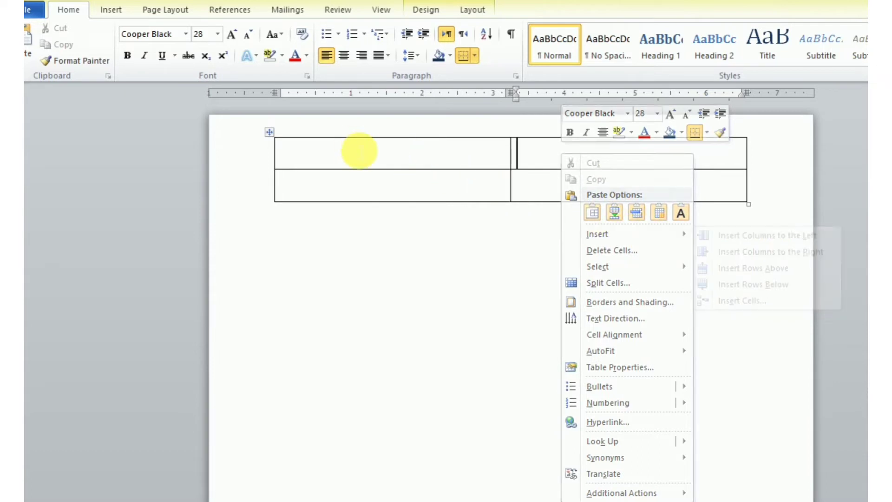
# Step: Insert a new column to the right of the table's last column
pyautogui.click(581, 180)
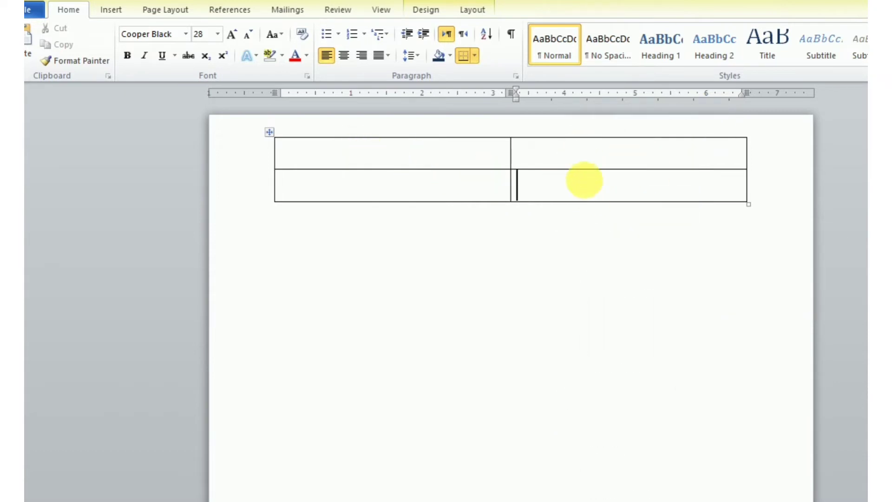
pyautogui.click(579, 160)
pyautogui.click(585, 185)
pyautogui.click(577, 154)
pyautogui.click(588, 187)
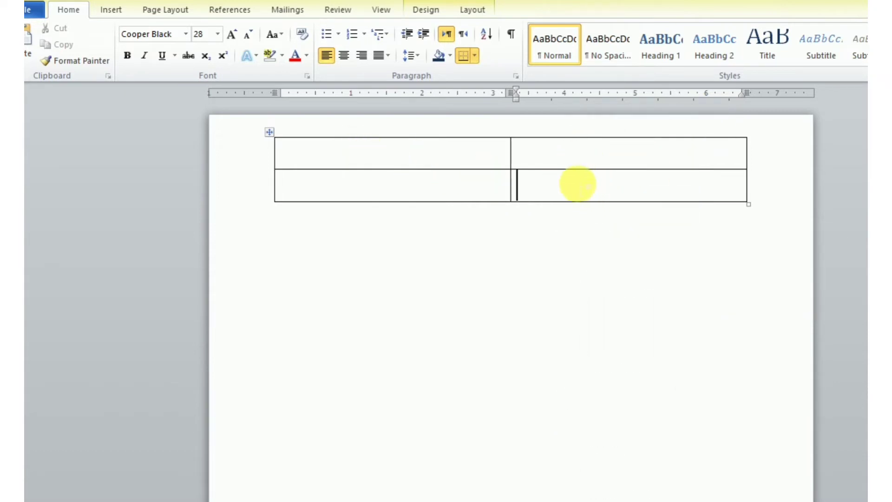
pyautogui.rightClick(578, 183)
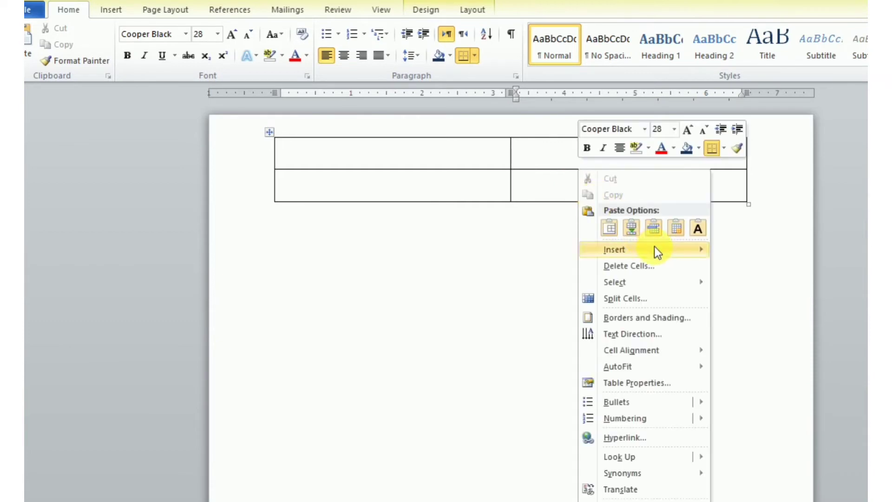
pyautogui.moveTo(641, 250)
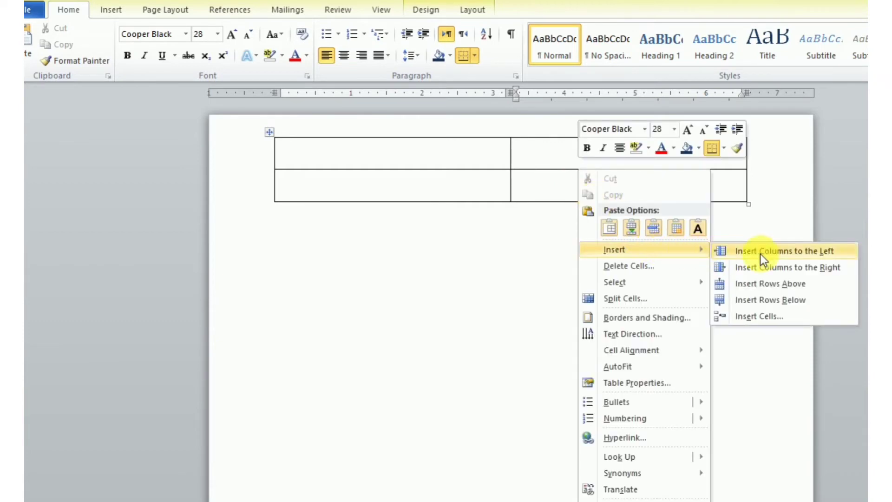
pyautogui.click(790, 272)
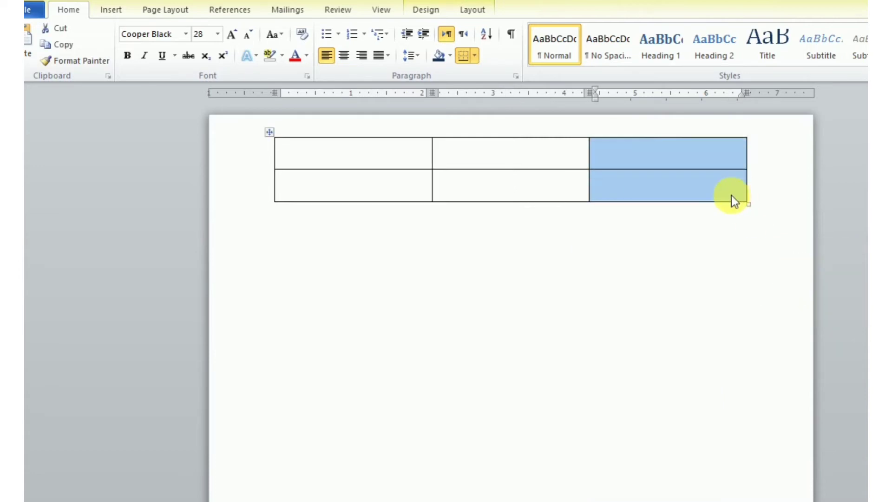
# Step: Insert another column left of the last one, giving four columns
pyautogui.click(671, 165)
pyautogui.moveTo(688, 158); pyautogui.dragTo(707, 198)
pyautogui.click(680, 185)
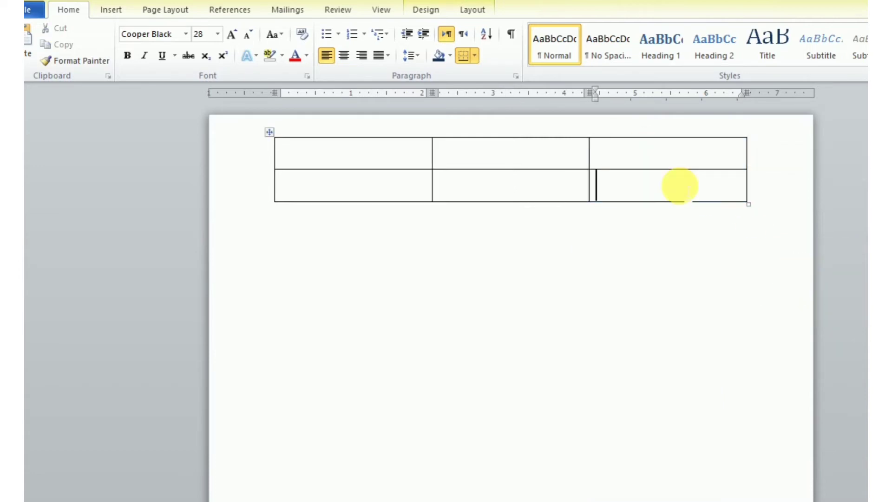
pyautogui.rightClick(634, 150)
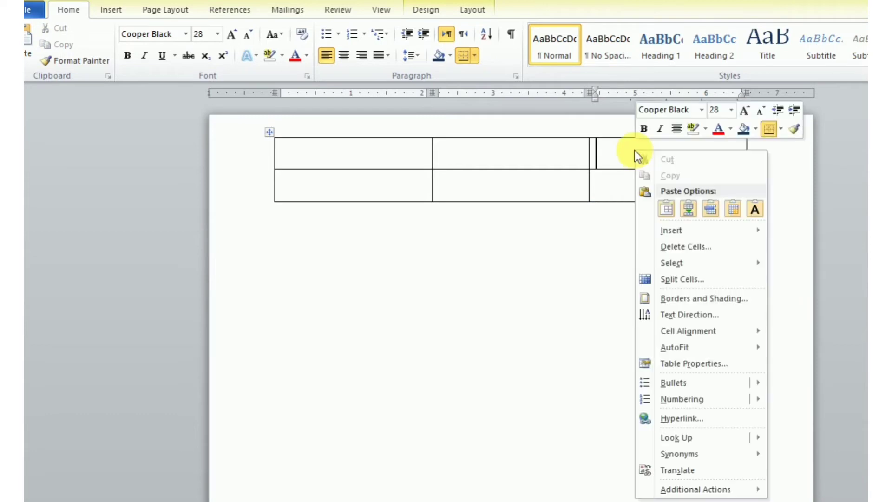
pyautogui.moveTo(671, 230)
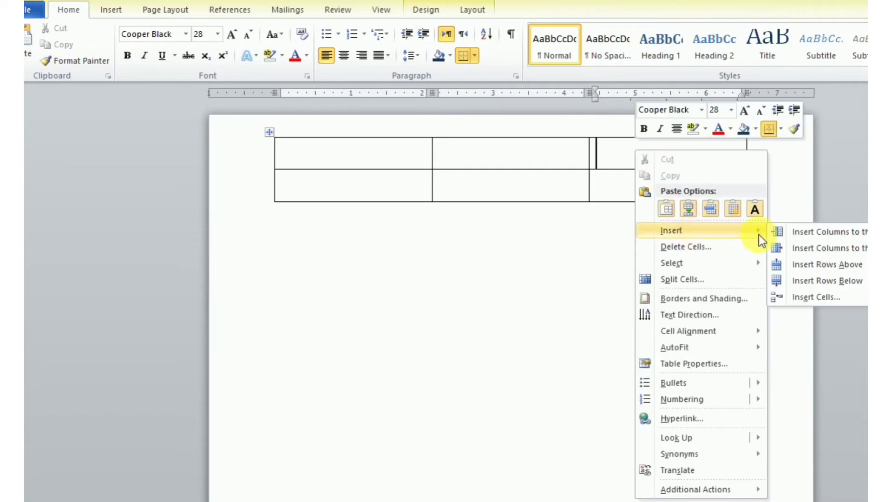
pyautogui.click(807, 237)
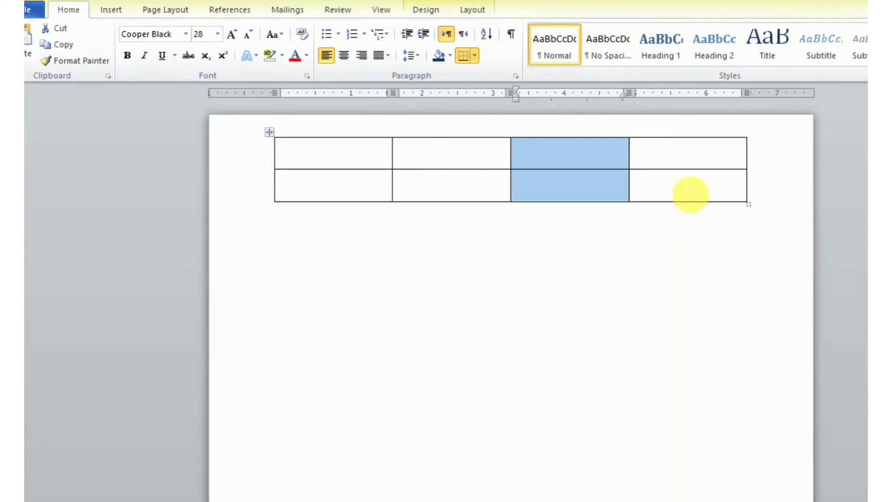
pyautogui.click(683, 183)
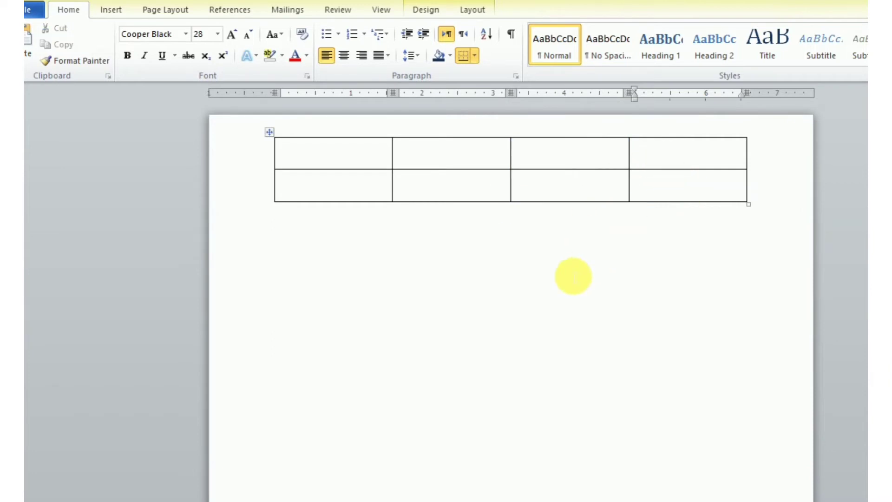
# Step: Type 'OKY NOW FROM LEFT' below the table, then delete that line
pyautogui.click(445, 331)
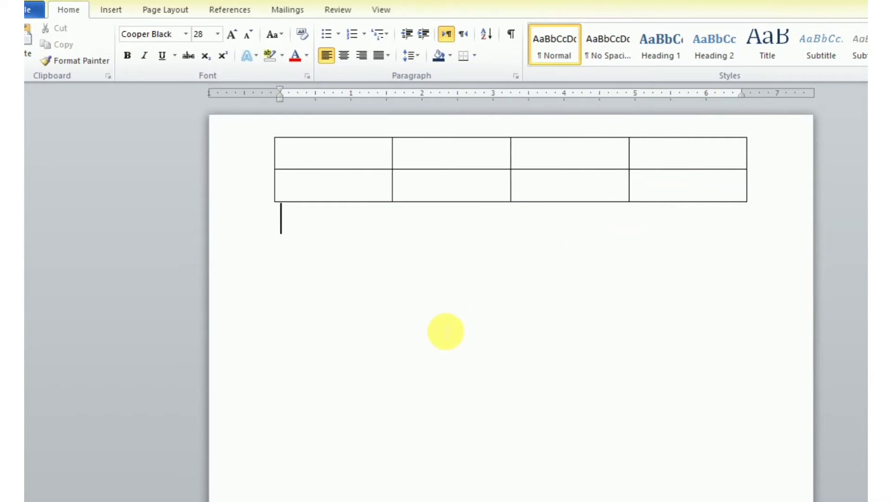
pyautogui.write('OKY N')
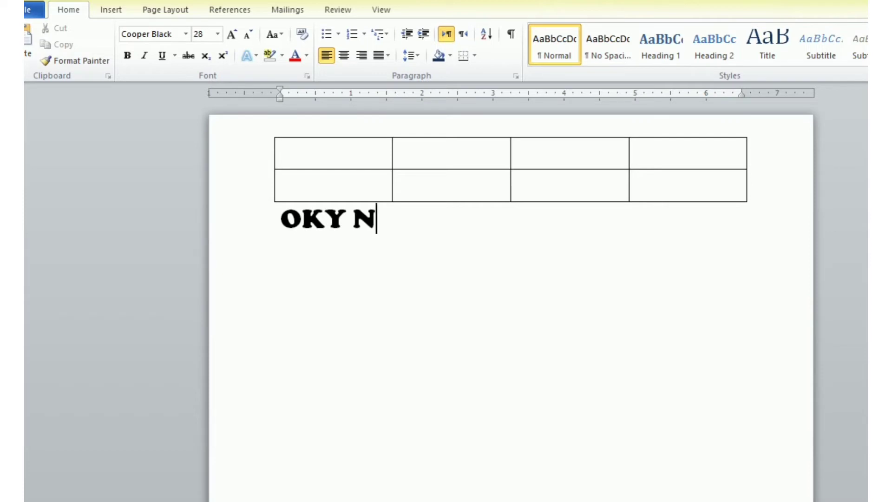
pyautogui.write('OW FROM')
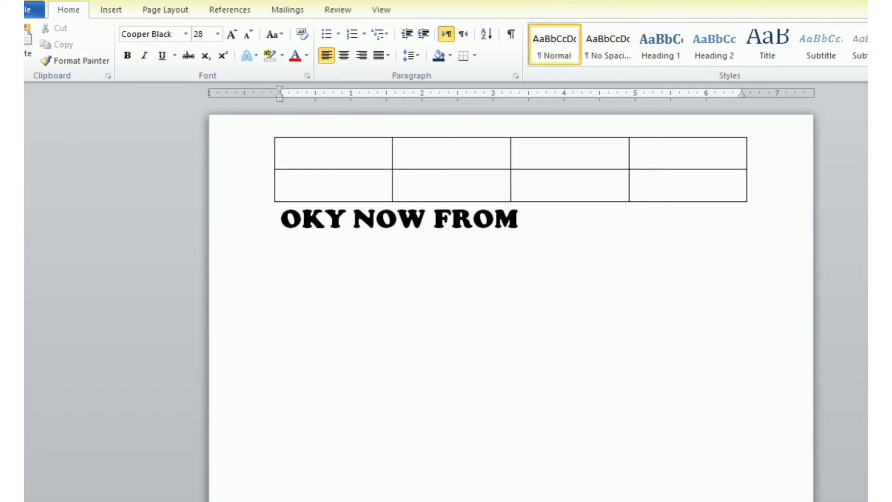
pyautogui.write(' LE')
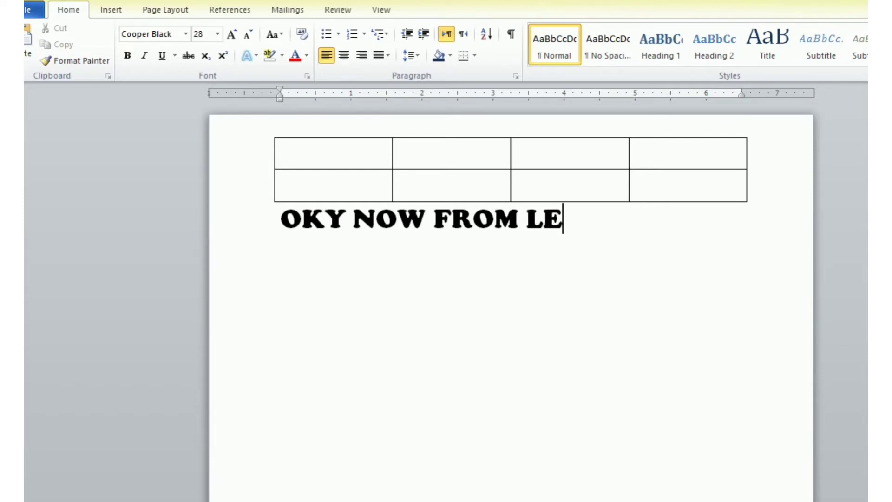
pyautogui.write('FT')
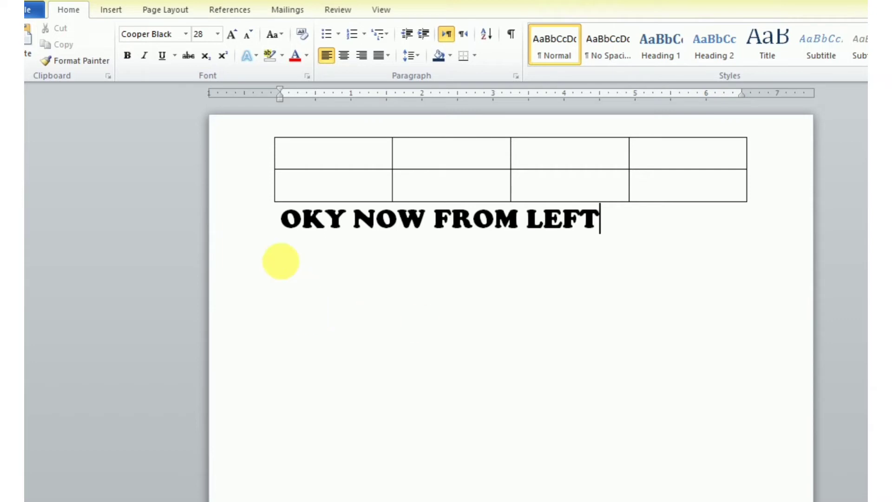
pyautogui.moveTo(283, 229); pyautogui.dragTo(575, 247)
pyautogui.press('Delete')
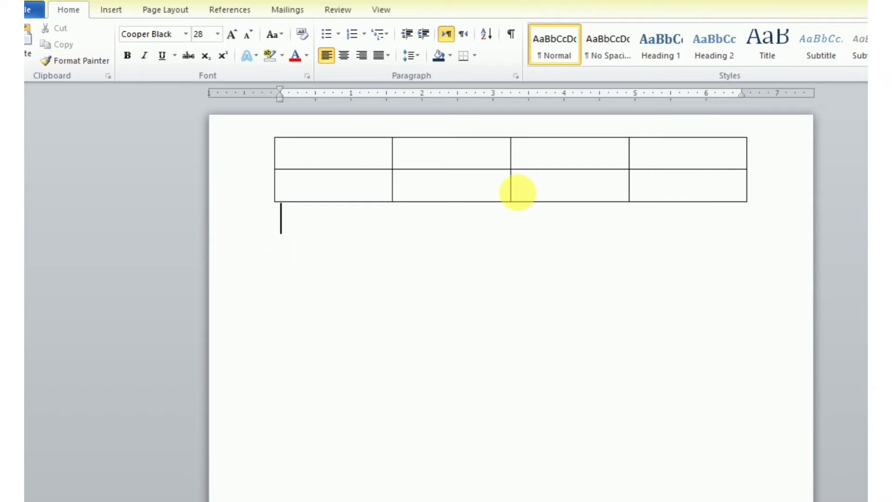
# Step: Insert two more columns with Insert Columns to the Right, making six columns
pyautogui.click(312, 159)
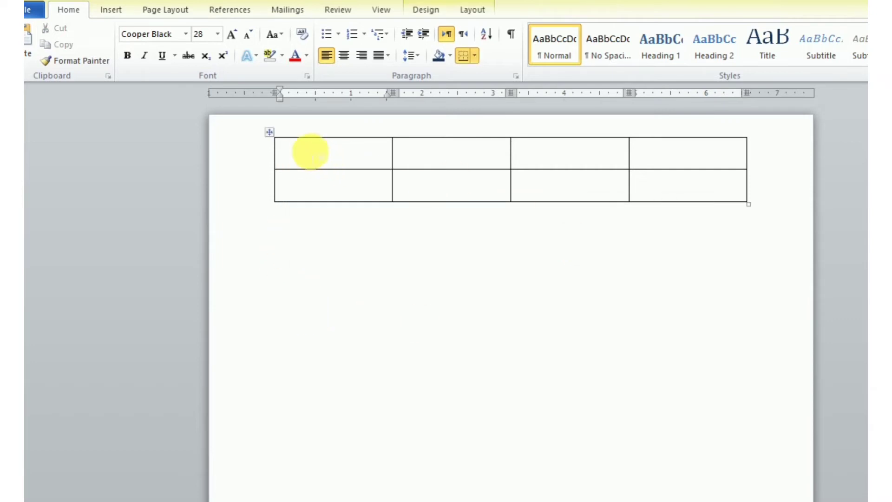
pyautogui.rightClick(313, 151)
pyautogui.moveTo(347, 231)
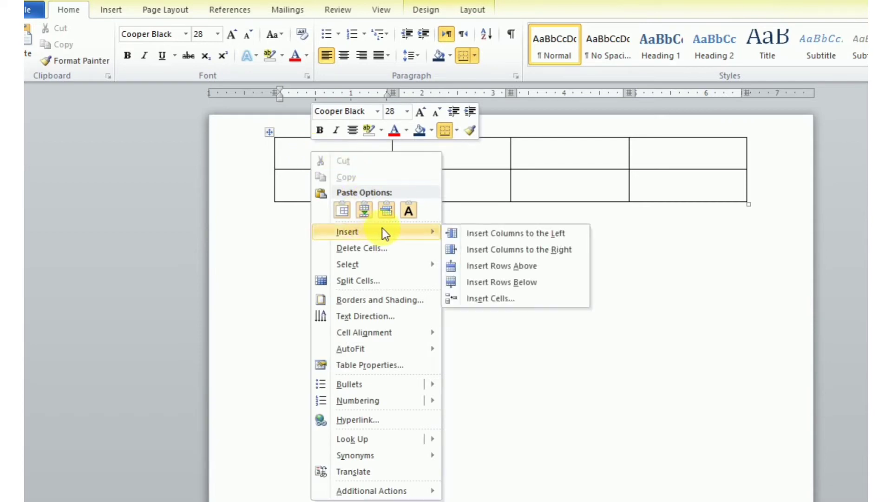
pyautogui.click(510, 251)
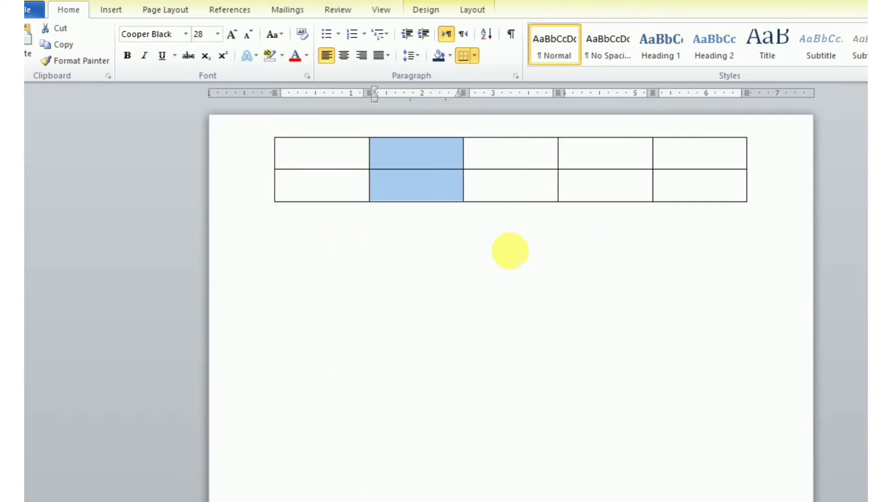
pyautogui.click(510, 251)
pyautogui.rightClick(329, 154)
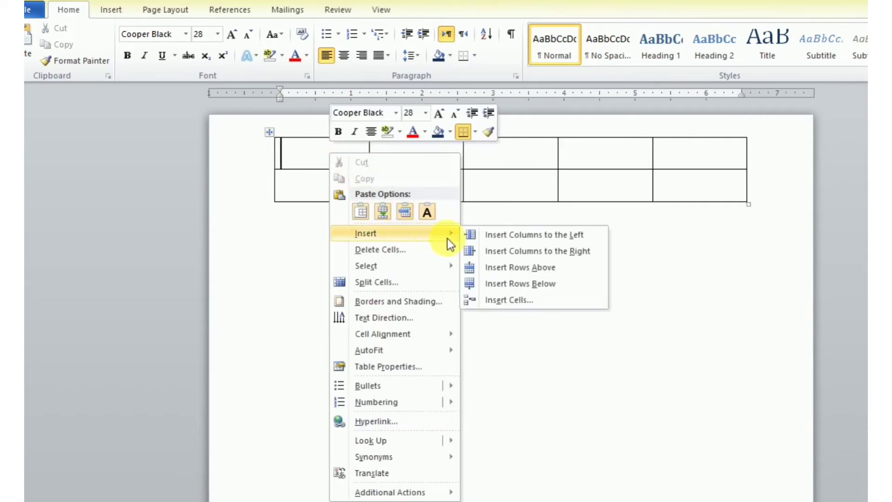
pyautogui.moveTo(366, 233)
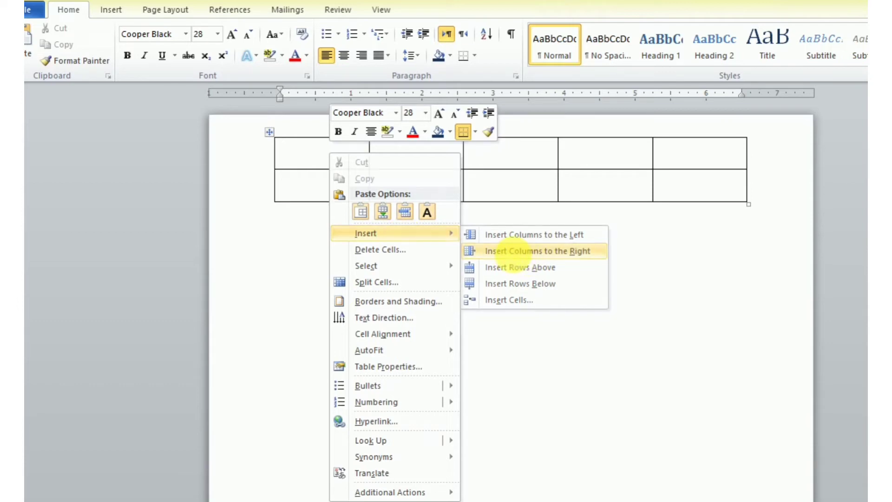
pyautogui.click(513, 254)
pyautogui.click(487, 263)
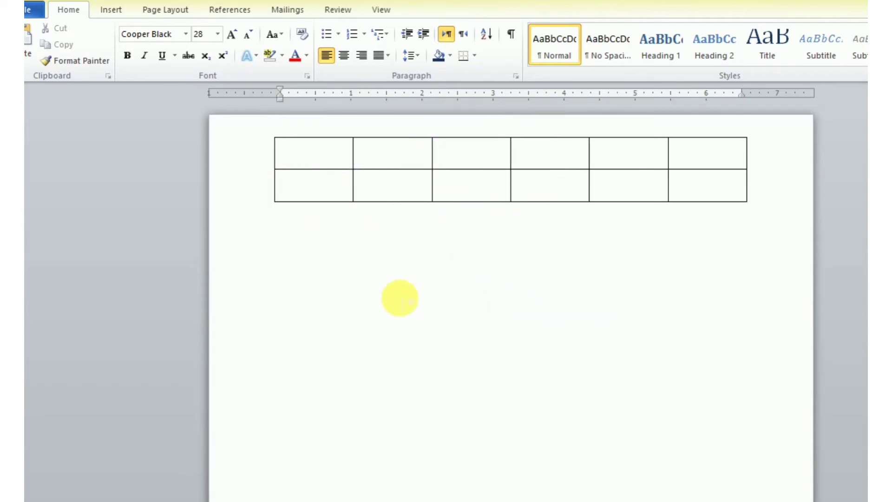
# Step: Type a note about adding rows below the table, fix its typos, then delete it
pyautogui.write('OKY ')
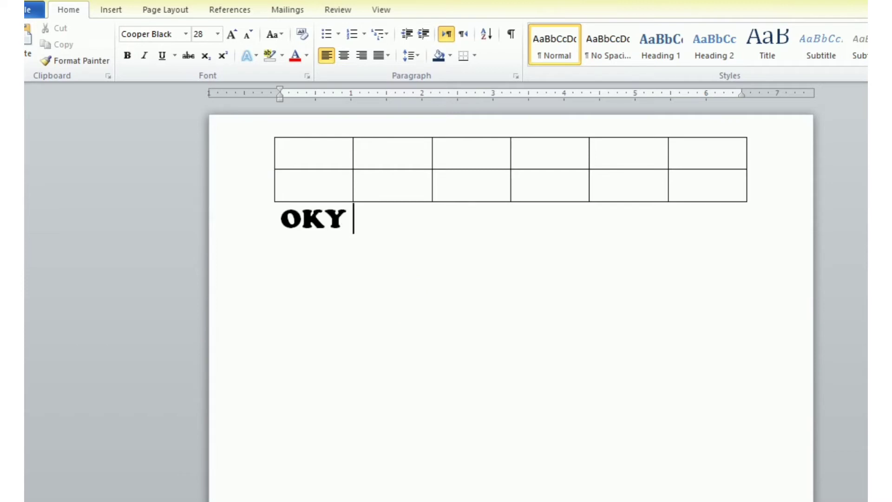
pyautogui.write('NOW')
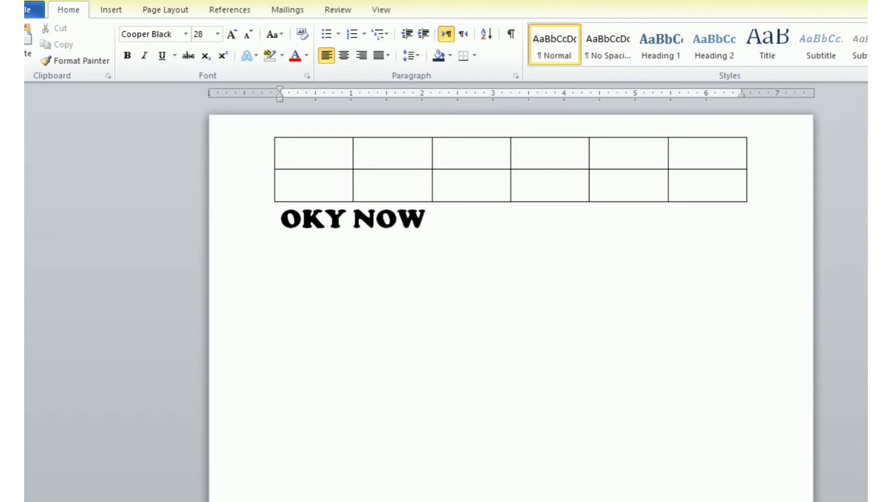
pyautogui.write(' U CAN')
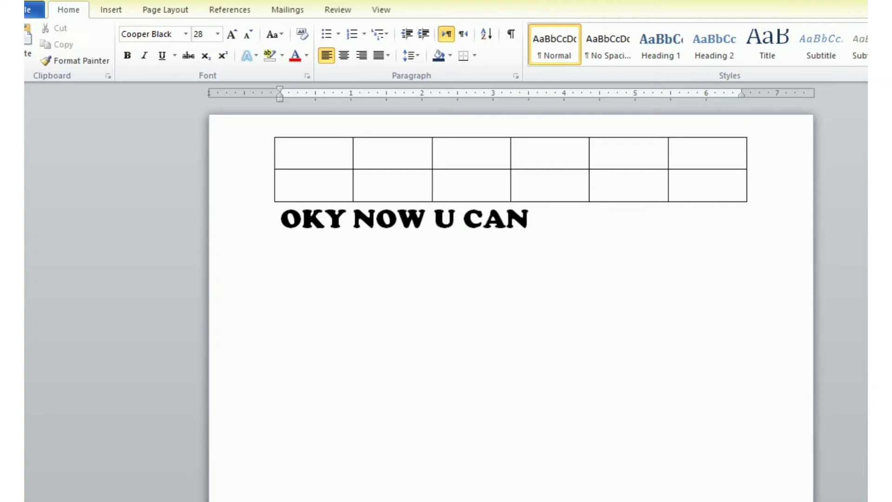
pyautogui.write('D')
pyautogui.press('BackSpace')
pyautogui.press('BackSpace')
pyautogui.press('BackSpace')
pyautogui.press('BackSpace')
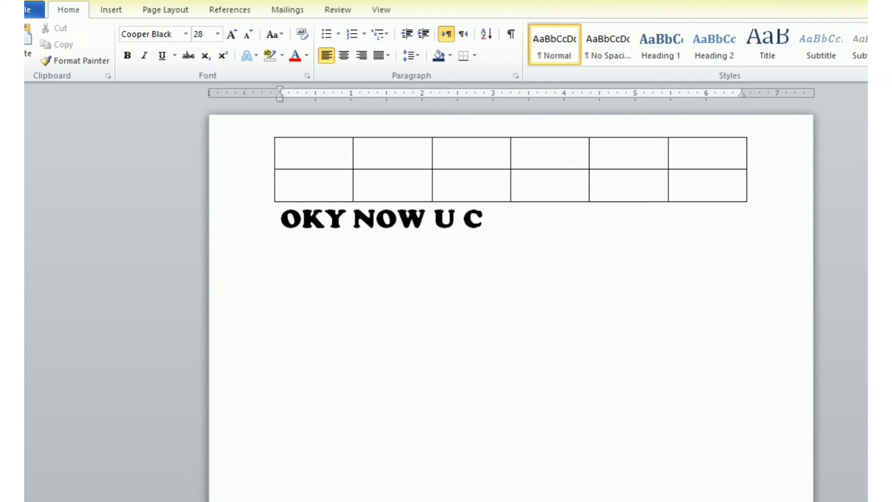
pyautogui.press('BackSpace')
pyautogui.write('V')
pyautogui.write('AN ADD R')
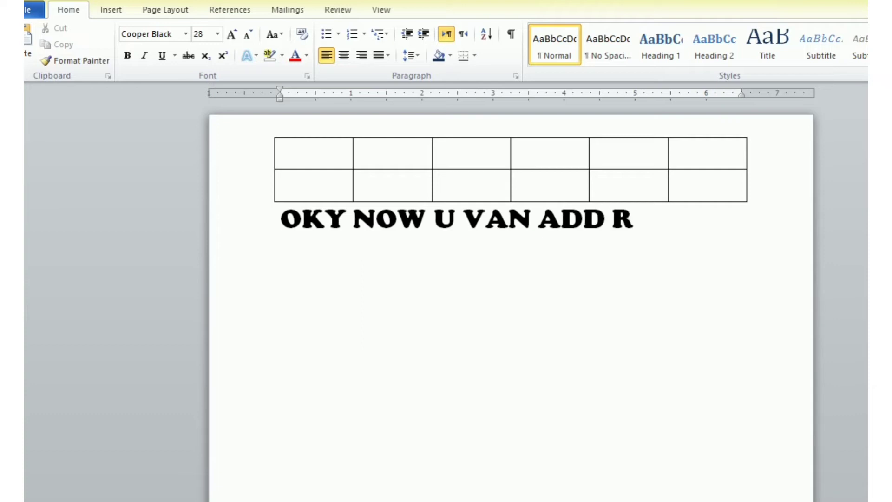
pyautogui.write('OWS')
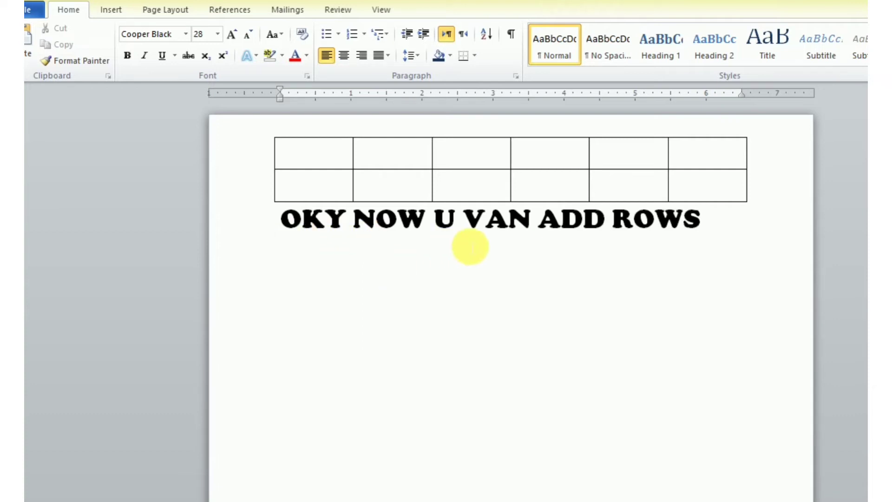
pyautogui.click(487, 225)
pyautogui.press('BackSpace')
pyautogui.write('C')
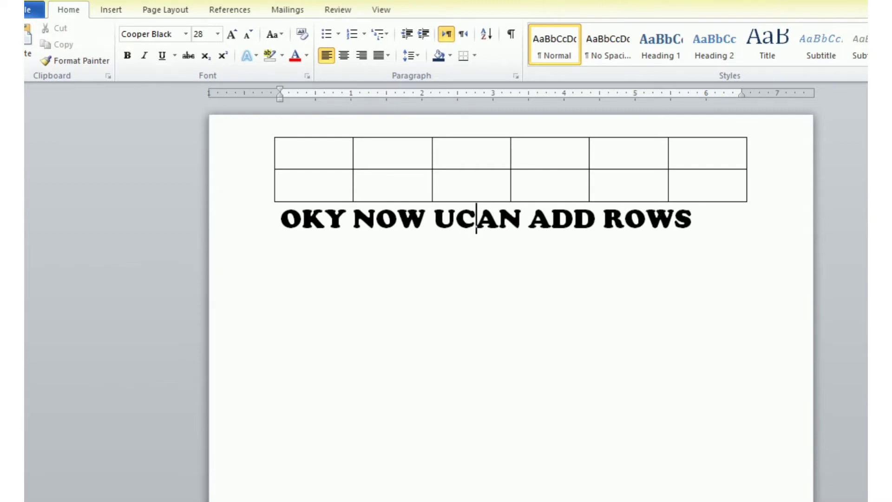
pyautogui.doubleClick(462, 225)
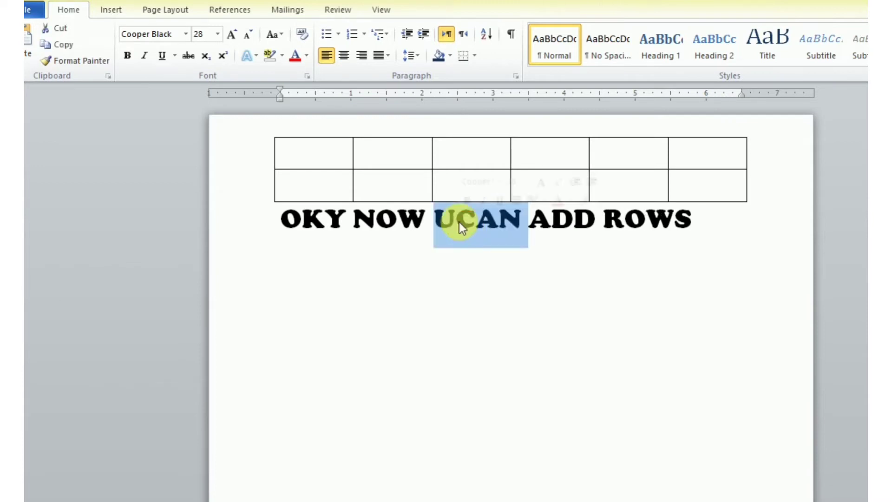
pyautogui.moveTo(283, 224); pyautogui.dragTo(631, 228)
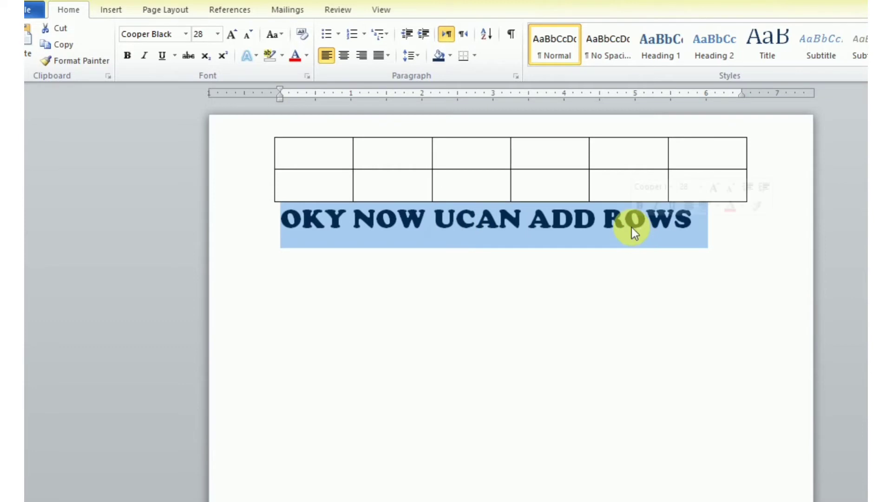
pyautogui.press('BackSpace')
# Step: Insert two rows below the second row, making the table four rows tall
pyautogui.click(319, 184)
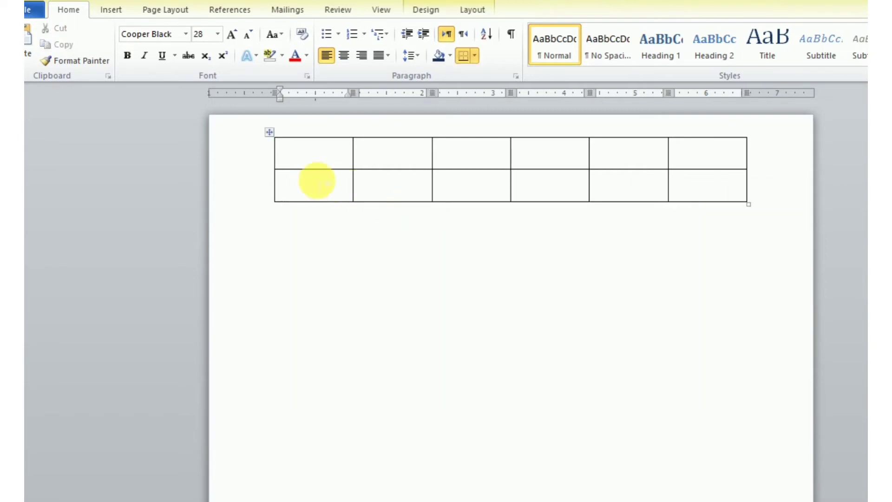
pyautogui.rightClick(317, 183)
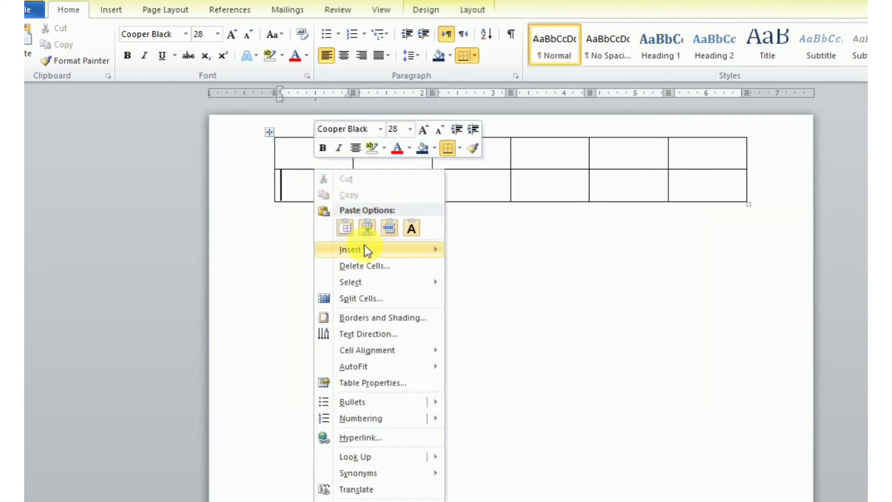
pyautogui.moveTo(350, 249)
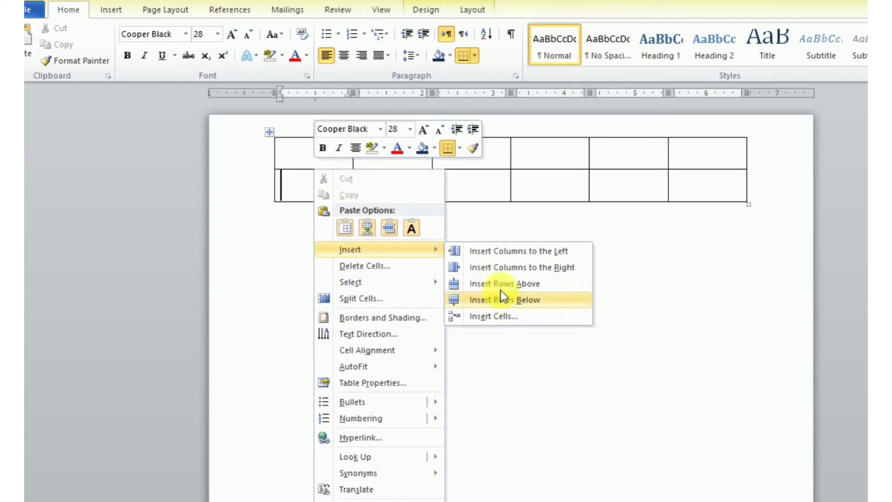
pyautogui.click(503, 283)
pyautogui.click(498, 283)
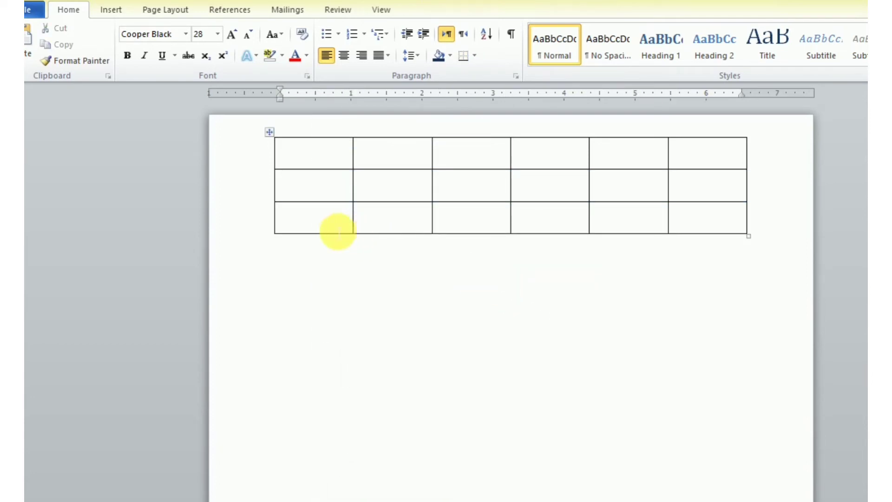
pyautogui.rightClick(316, 183)
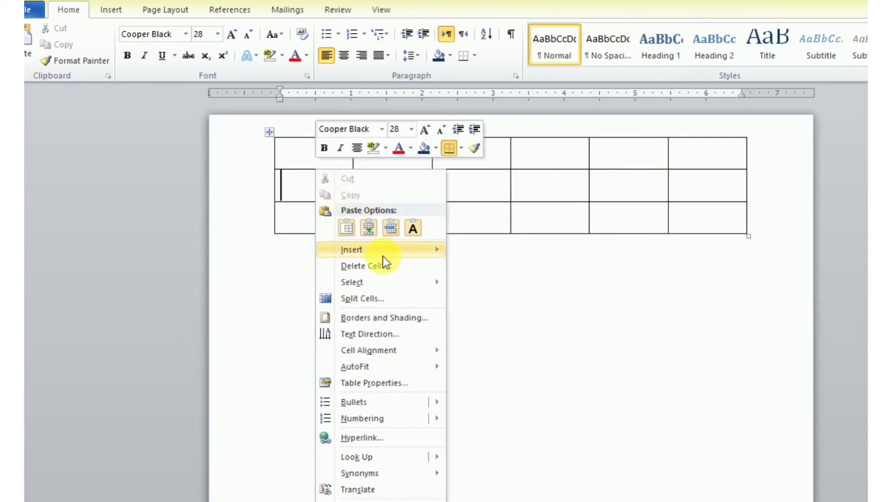
pyautogui.moveTo(351, 249)
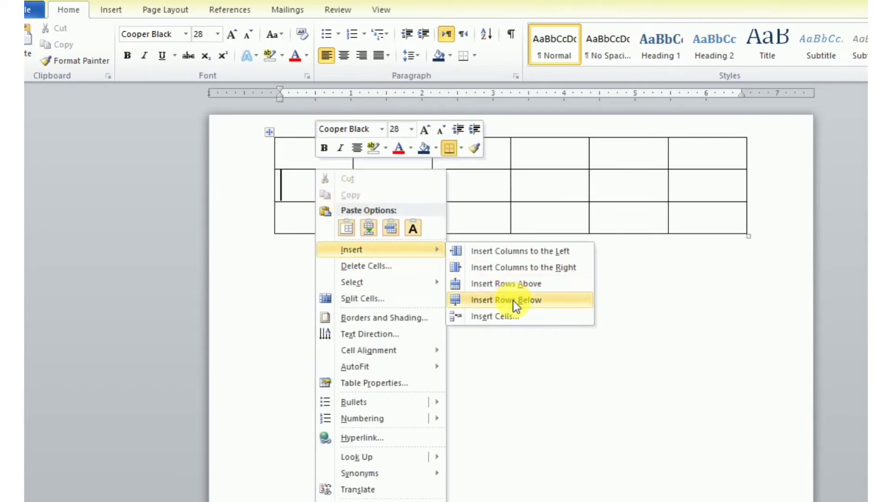
pyautogui.click(513, 300)
pyautogui.click(474, 306)
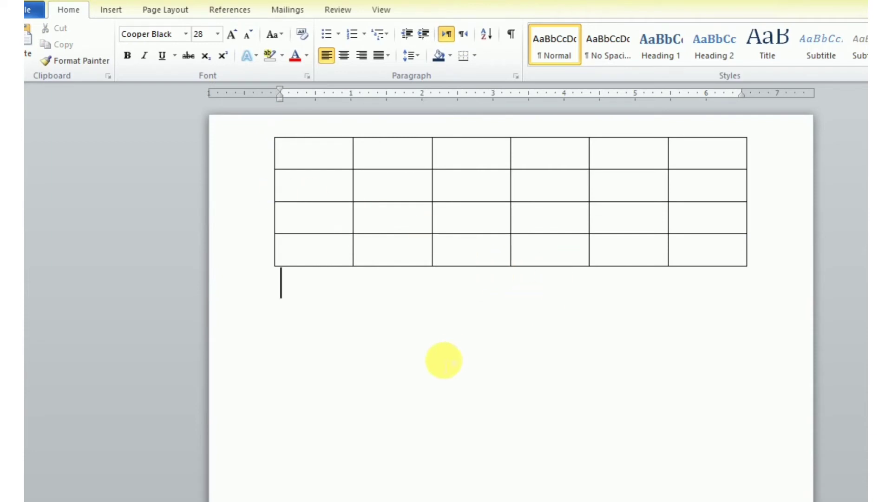
pyautogui.write('OKY ')
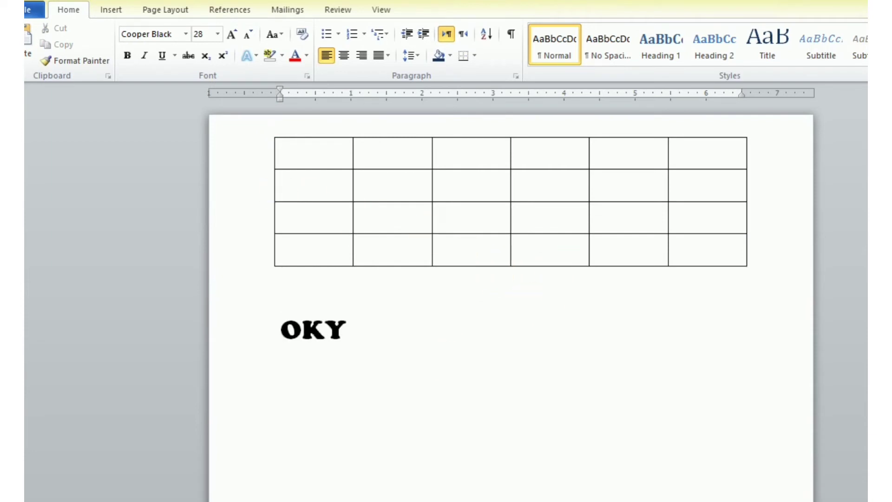
pyautogui.write('NOW ')
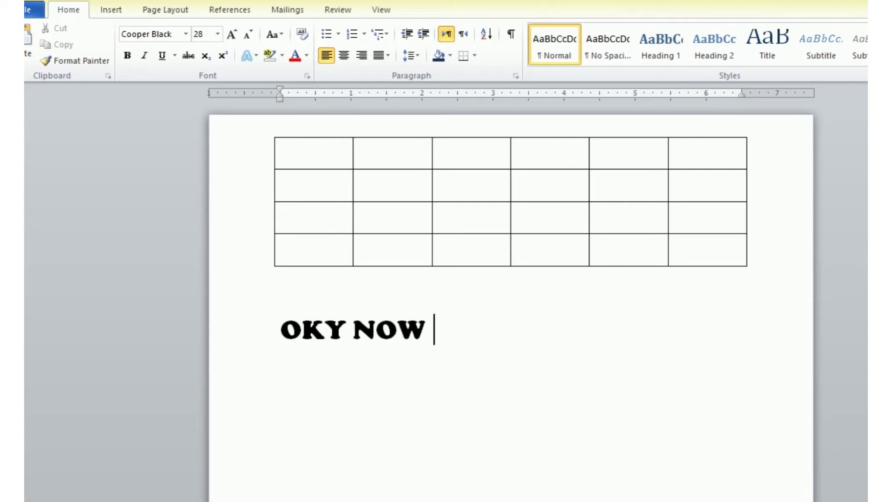
pyautogui.write('UC AN')
pyautogui.press('BackSpace')
pyautogui.press('BackSpace')
pyautogui.write('C')
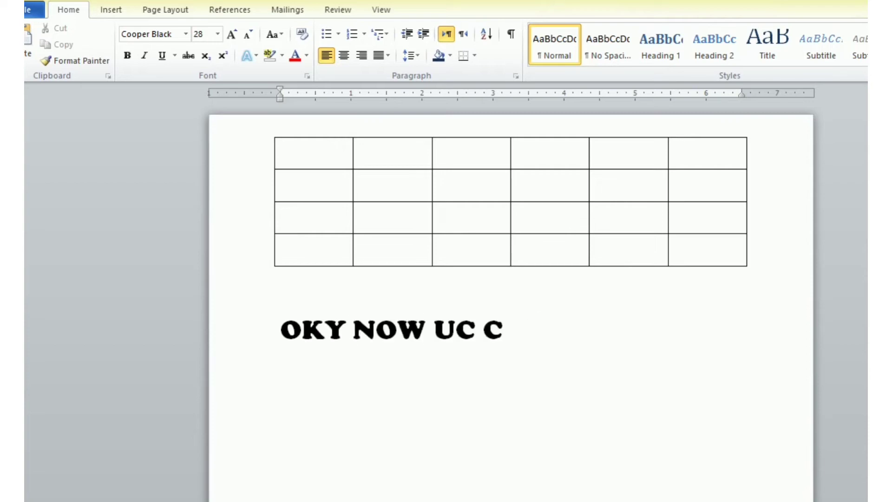
pyautogui.write('AN')
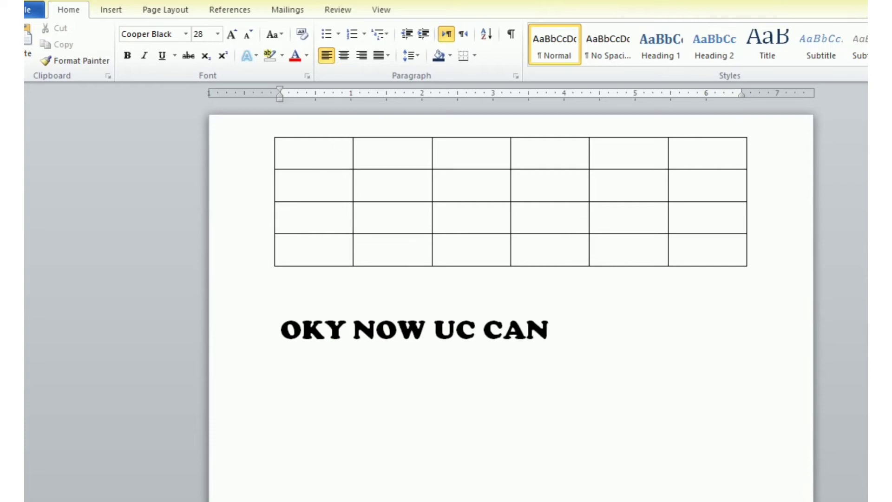
pyautogui.write(' FORA')
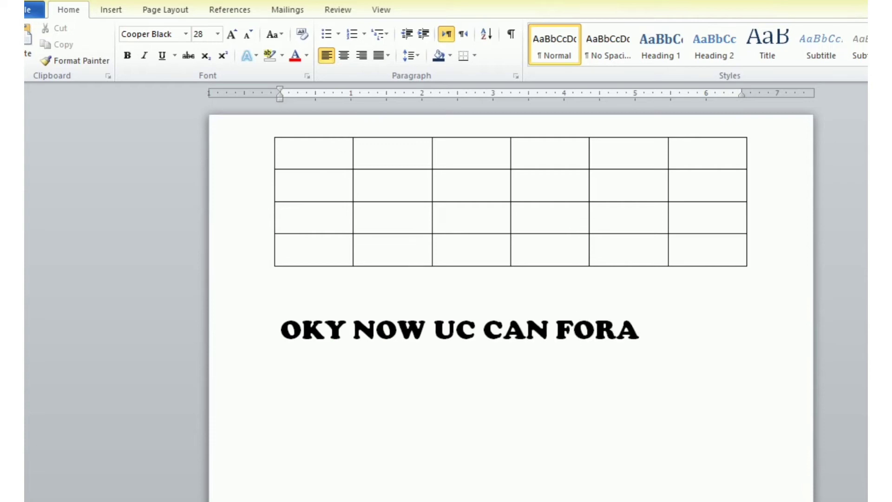
pyautogui.write('T')
pyautogui.press('BackSpace')
pyautogui.press('BackSpace')
pyautogui.write('MAT ')
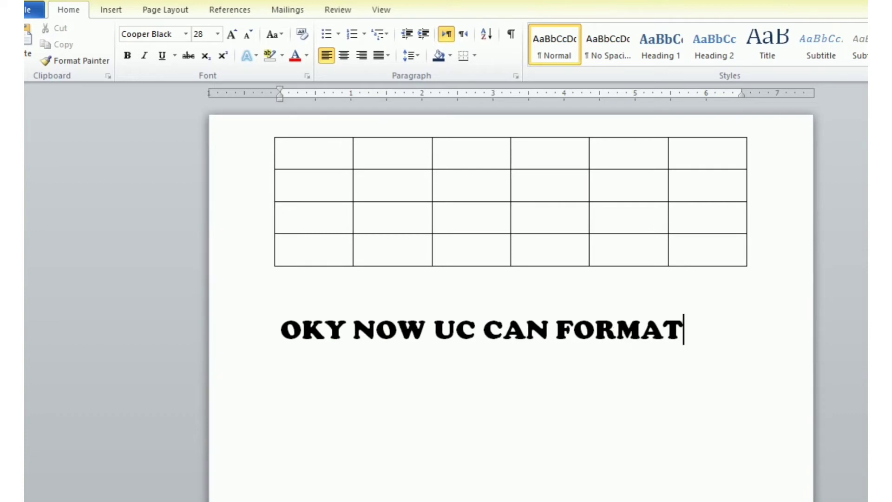
pyautogui.write('BOR')
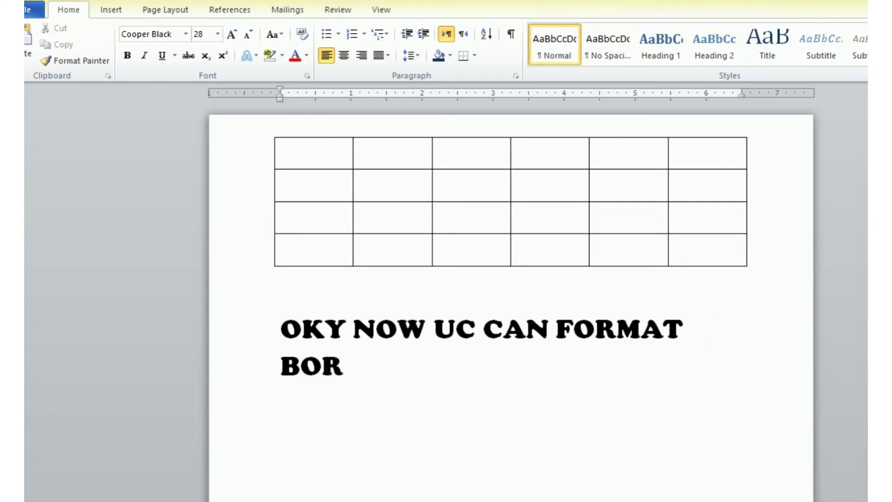
pyautogui.write('DERS')
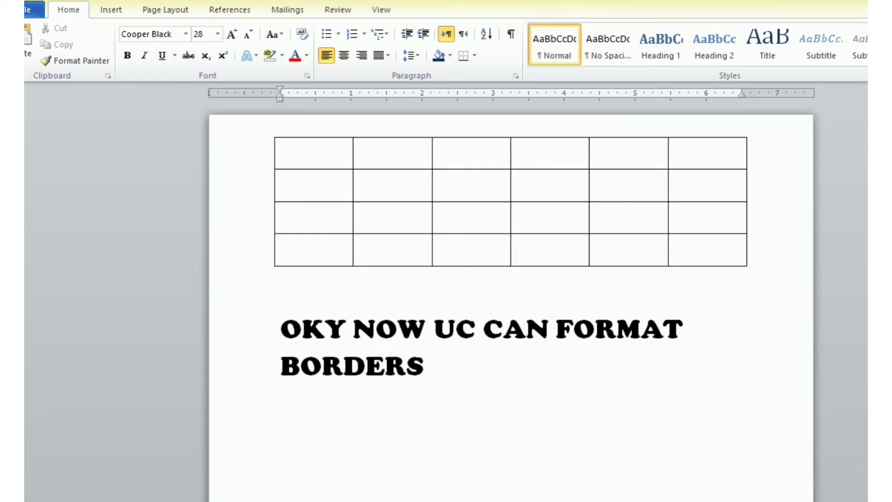
pyautogui.write(' STYLE')
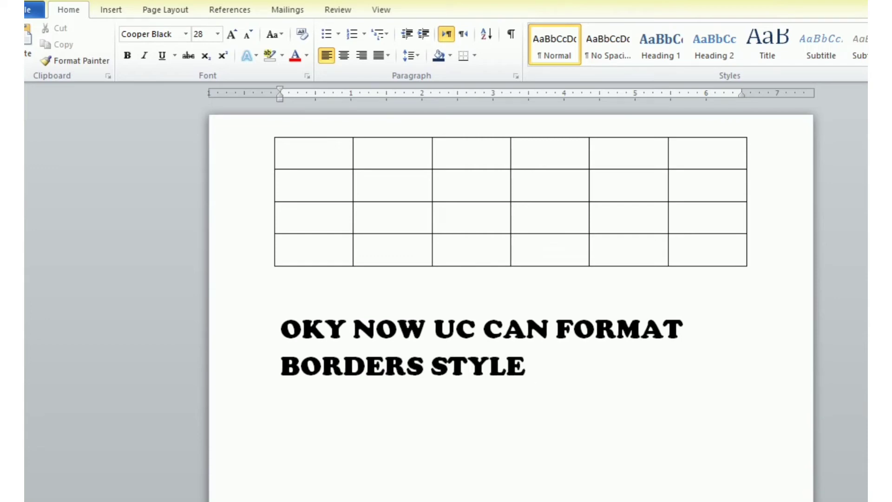
pyautogui.write(' AND LINE ')
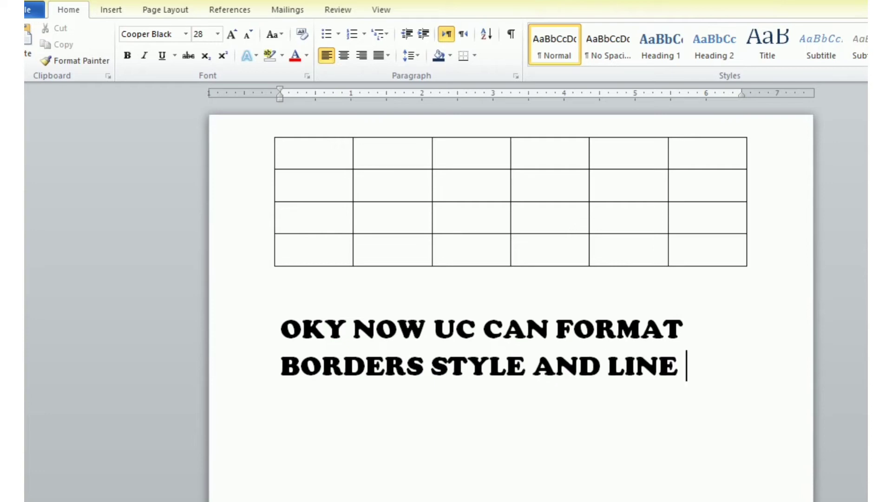
pyautogui.write('COLORS')
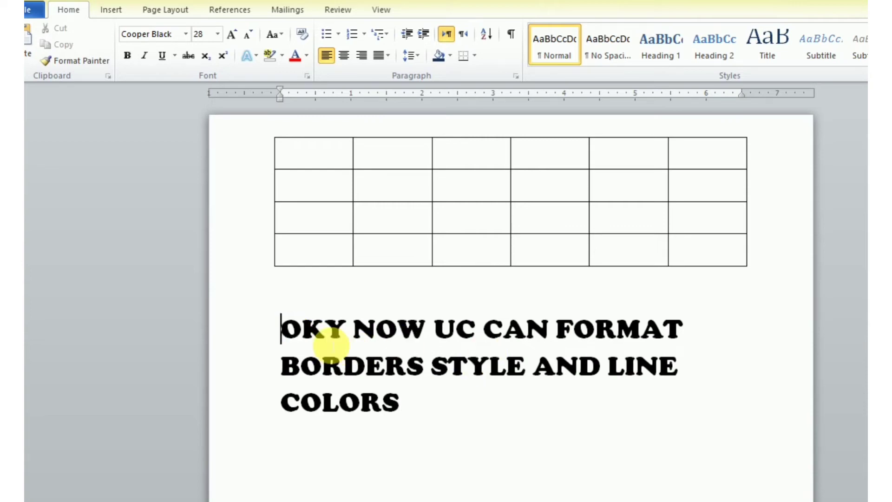
pyautogui.moveTo(281, 329); pyautogui.dragTo(416, 406)
pyautogui.press('Delete')
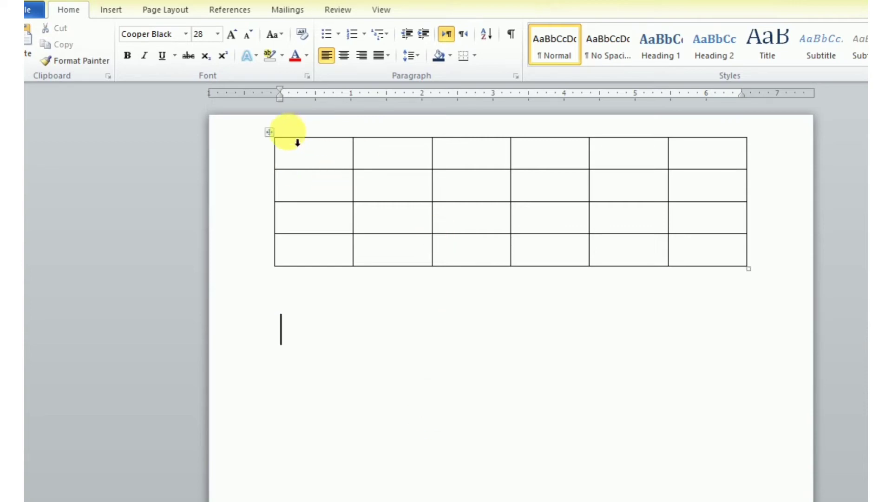
# Step: Select the whole six-column, four-row table and show the Design tab's border line-style list
pyautogui.click(278, 141)
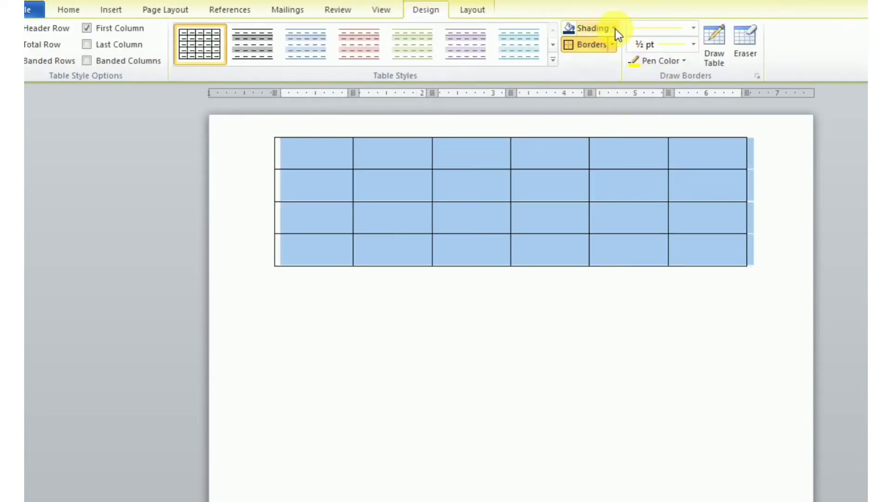
pyautogui.click(613, 45)
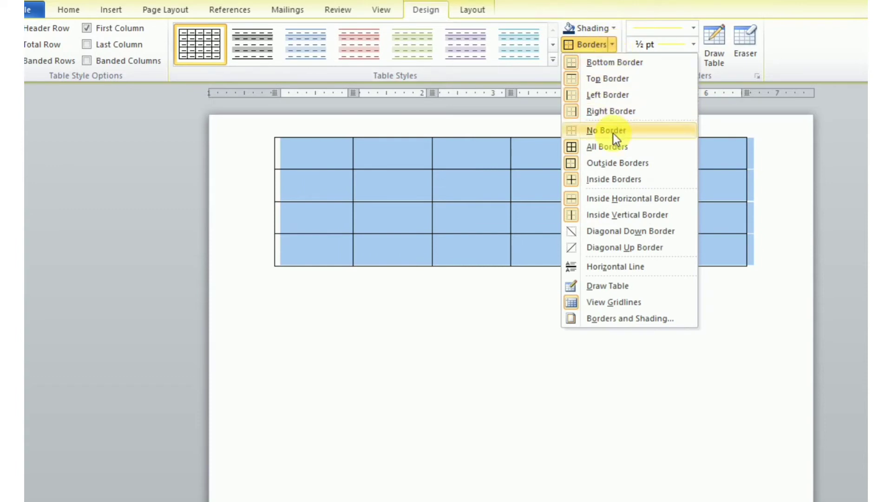
pyautogui.click(636, 6)
pyautogui.click(693, 28)
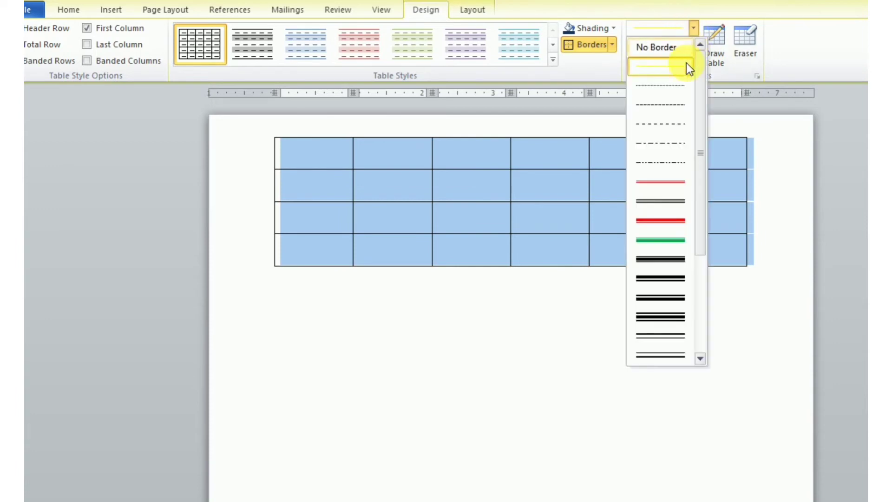
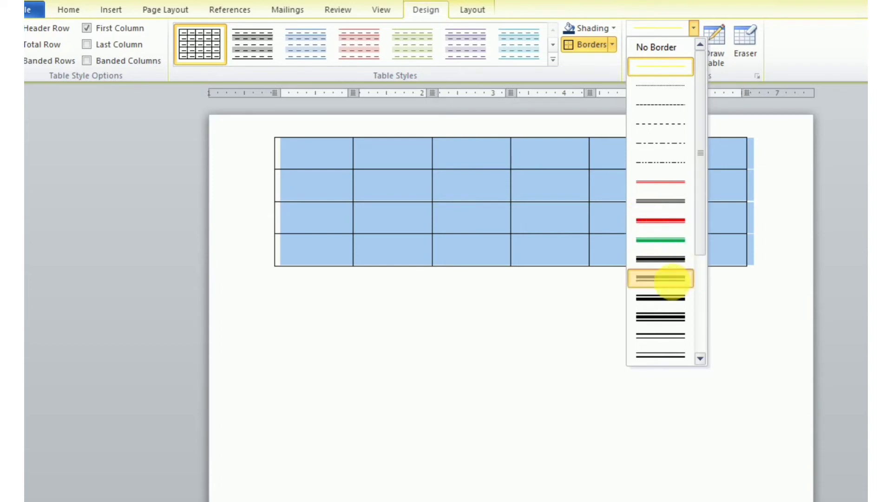
# Step: Draw a thick 3 pt double-line border along the table's top, left and right edges
pyautogui.click(660, 278)
pyautogui.moveTo(286, 141)
pyautogui.mouseDown()
pyautogui.moveTo(322, 152)
pyautogui.moveTo(538, 149)
pyautogui.moveTo(721, 161)
pyautogui.mouseUp()
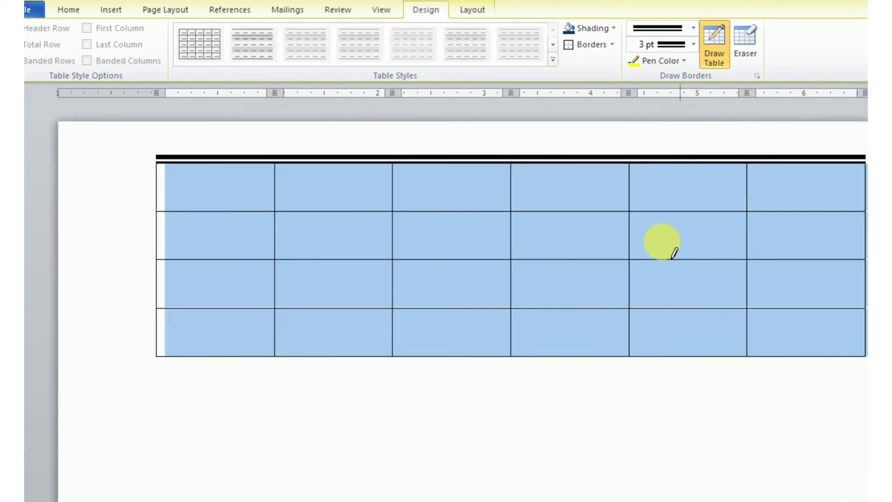
pyautogui.moveTo(168, 181)
pyautogui.mouseDown()
pyautogui.moveTo(175, 362)
pyautogui.moveTo(319, 373)
pyautogui.moveTo(829, 365)
pyautogui.mouseUp()
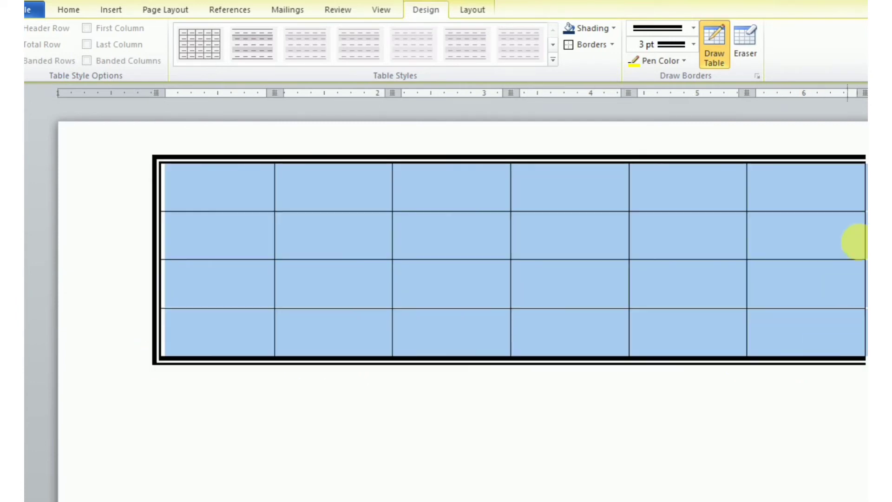
pyautogui.moveTo(859, 158); pyautogui.dragTo(861, 358)
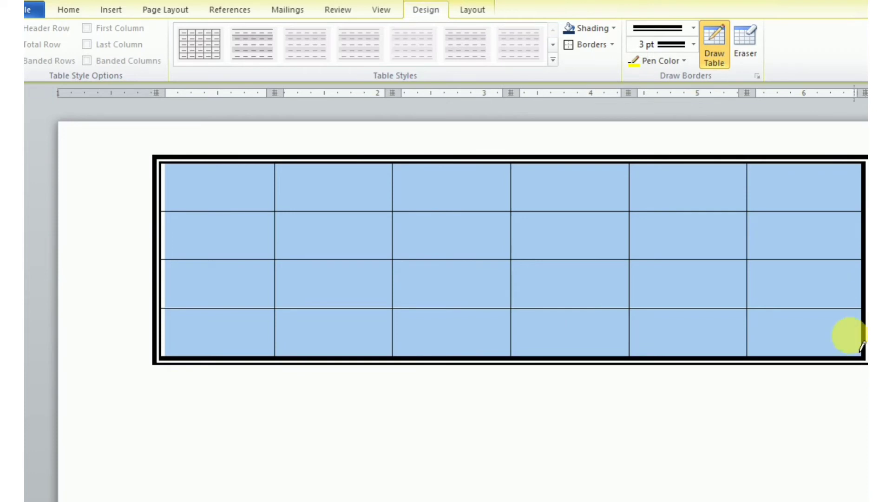
pyautogui.press('Escape')
pyautogui.click(581, 394)
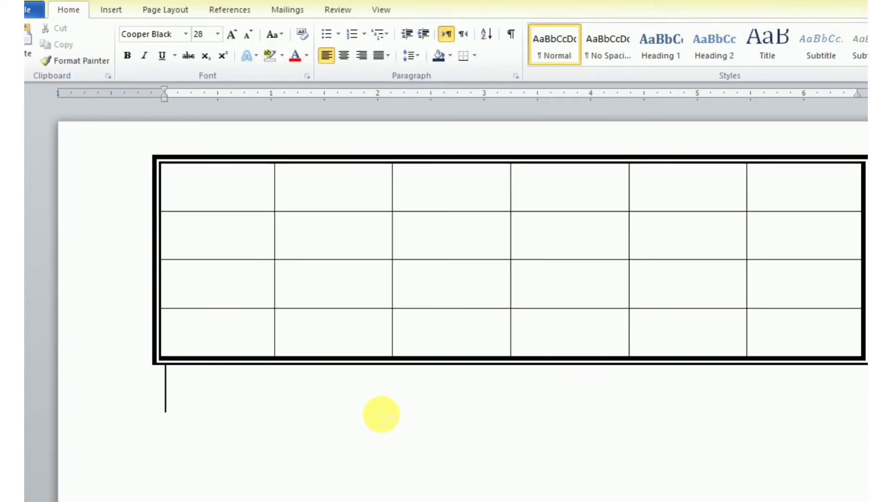
pyautogui.write('U C')
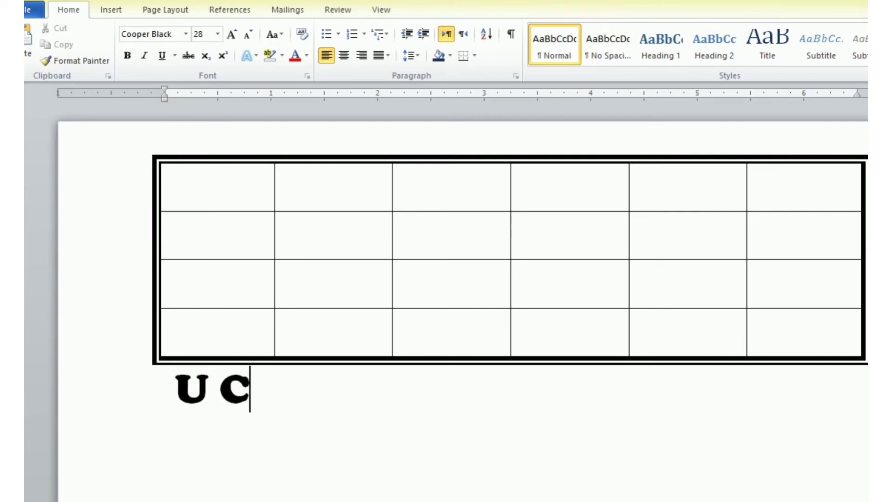
pyautogui.write('N')
pyautogui.press('BackSpace')
pyautogui.write('AN C')
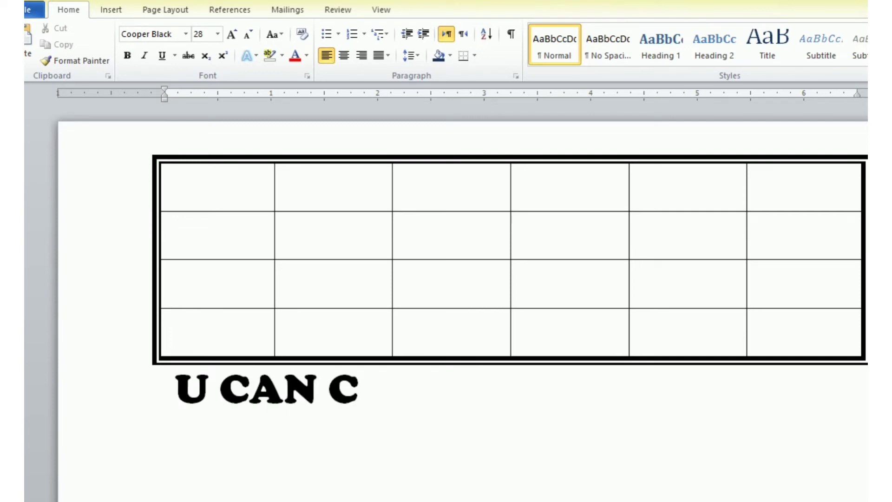
pyautogui.write('HANGE')
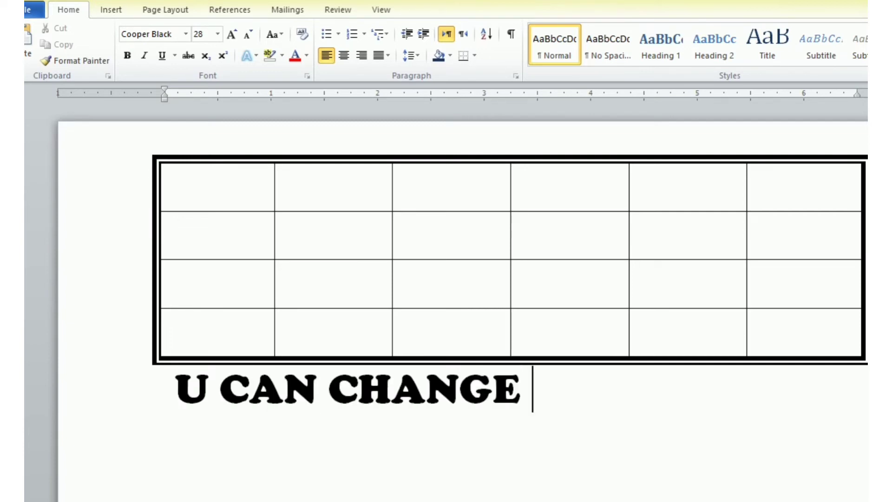
pyautogui.write(' COLOR')
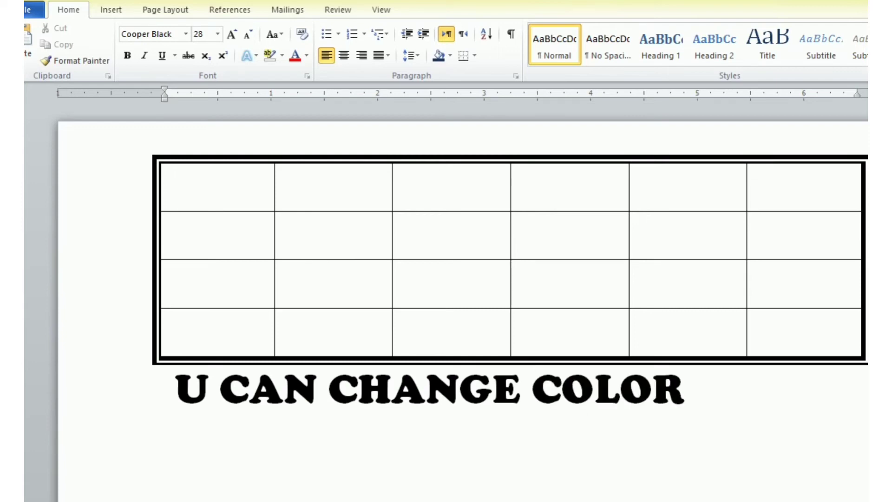
pyautogui.write('S OF L')
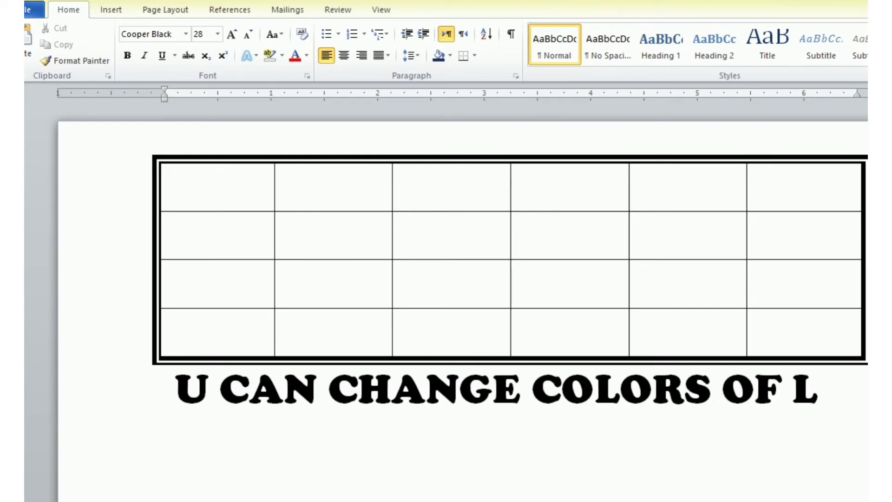
pyautogui.write('INE')
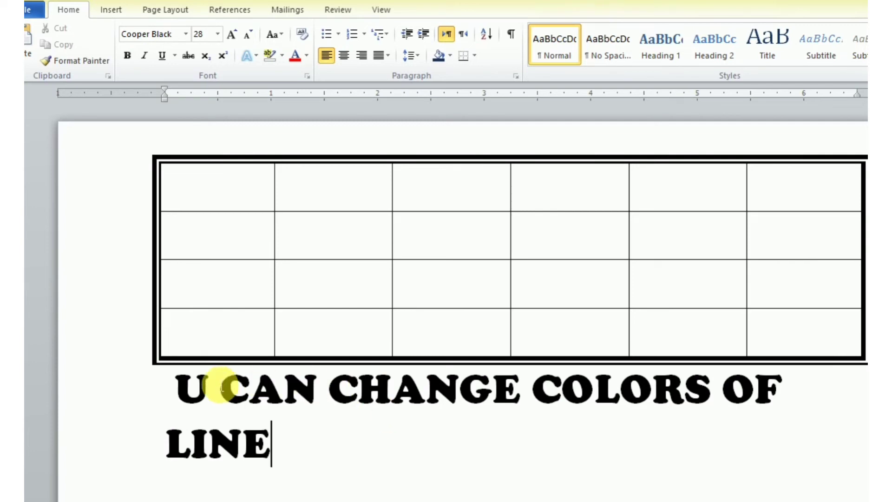
pyautogui.moveTo(209, 387); pyautogui.dragTo(448, 441)
pyautogui.press('Delete')
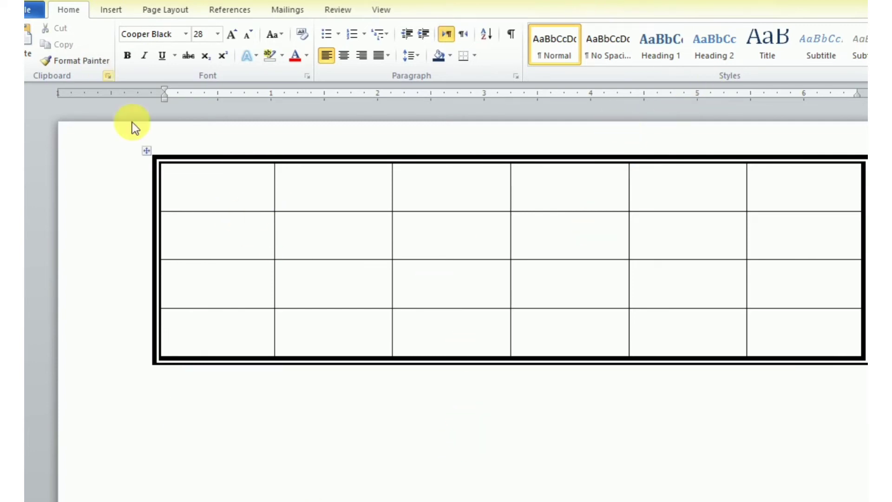
# Step: Turn on Draw Table and set the border pen to yellow at 3 pt weight
pyautogui.click(147, 150)
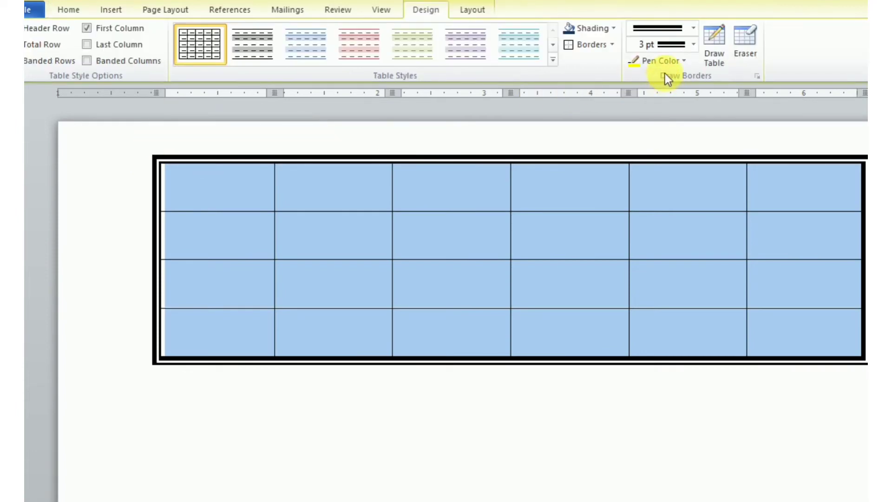
pyautogui.click(714, 53)
pyautogui.click(687, 59)
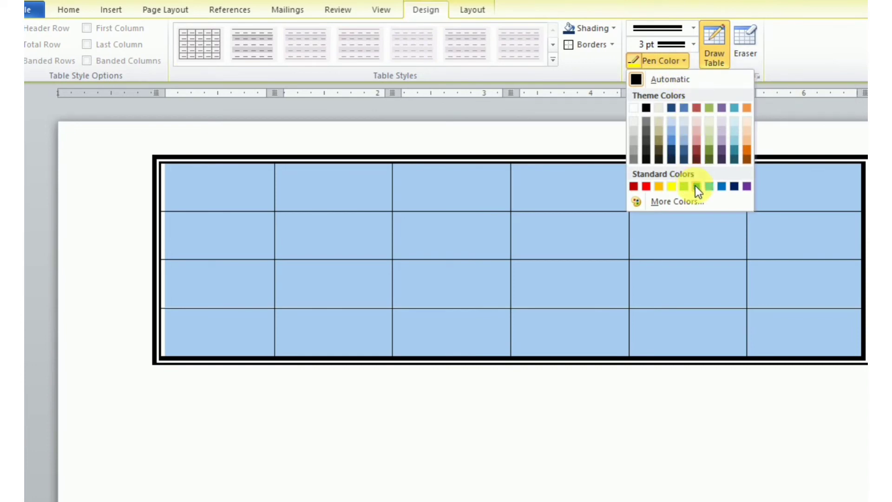
pyautogui.click(695, 186)
pyautogui.click(692, 45)
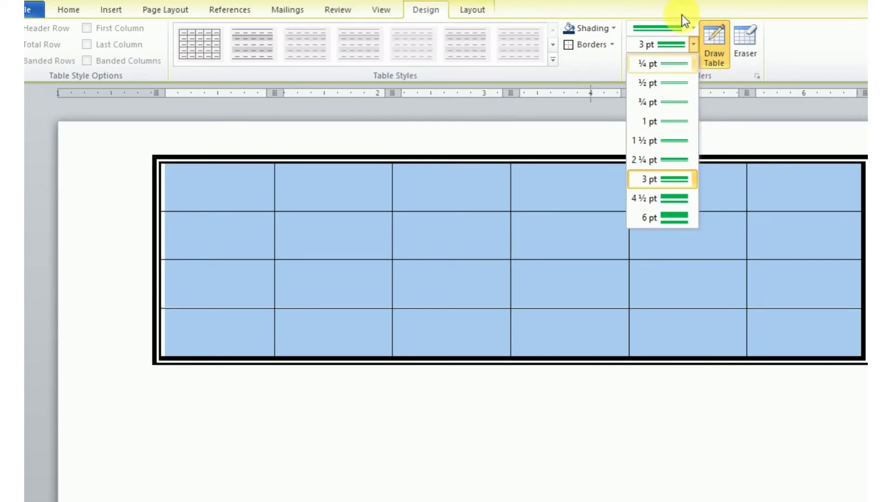
pyautogui.click(679, 46)
pyautogui.click(680, 60)
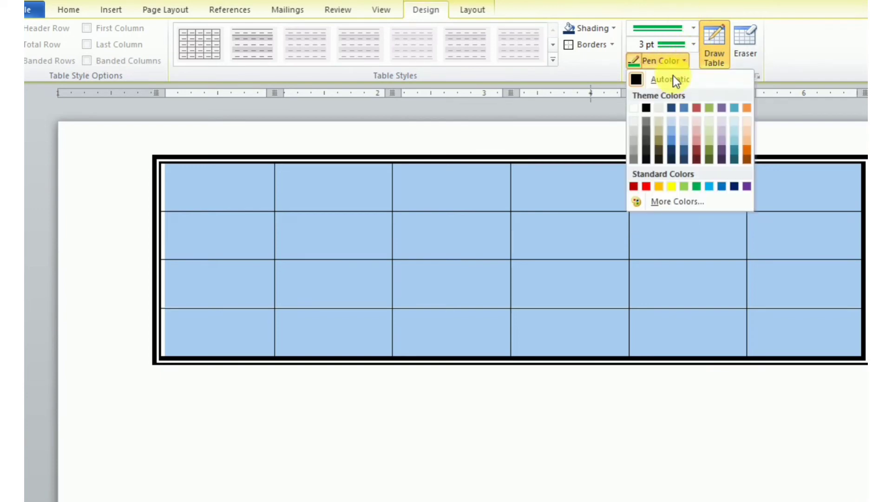
pyautogui.click(671, 186)
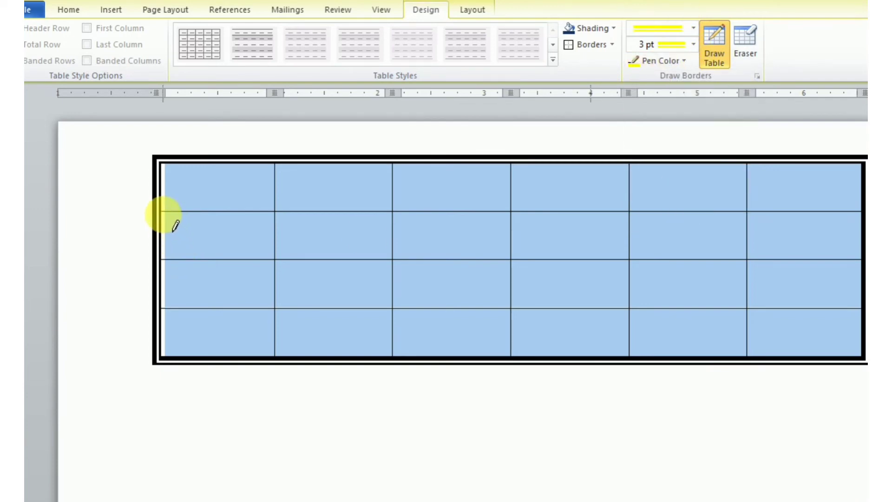
# Step: Draw yellow lines across the table below the first and second rows
pyautogui.moveTo(176, 225); pyautogui.dragTo(811, 215)
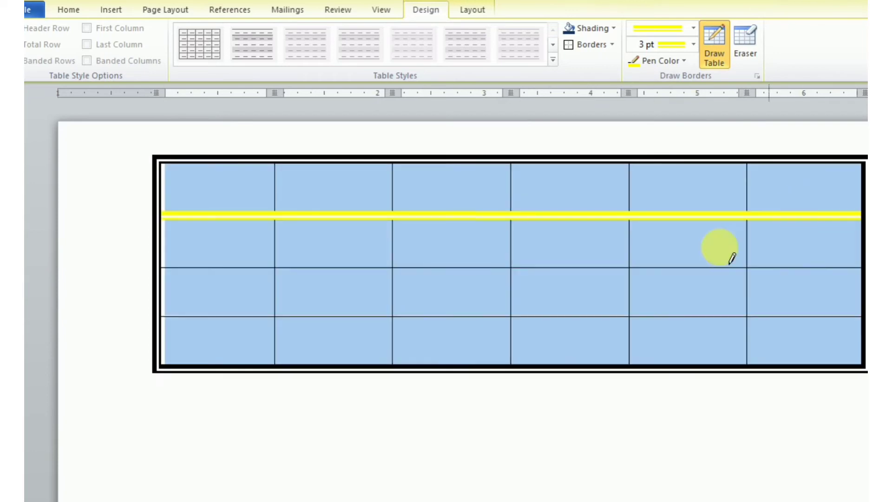
pyautogui.moveTo(173, 274)
pyautogui.mouseDown()
pyautogui.moveTo(326, 289)
pyautogui.moveTo(801, 281)
pyautogui.mouseUp()
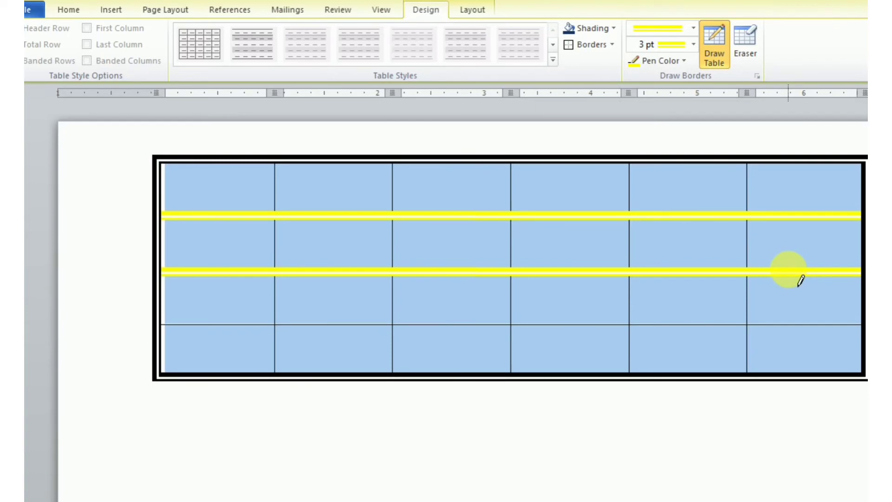
pyautogui.click(520, 432)
pyautogui.write('V')
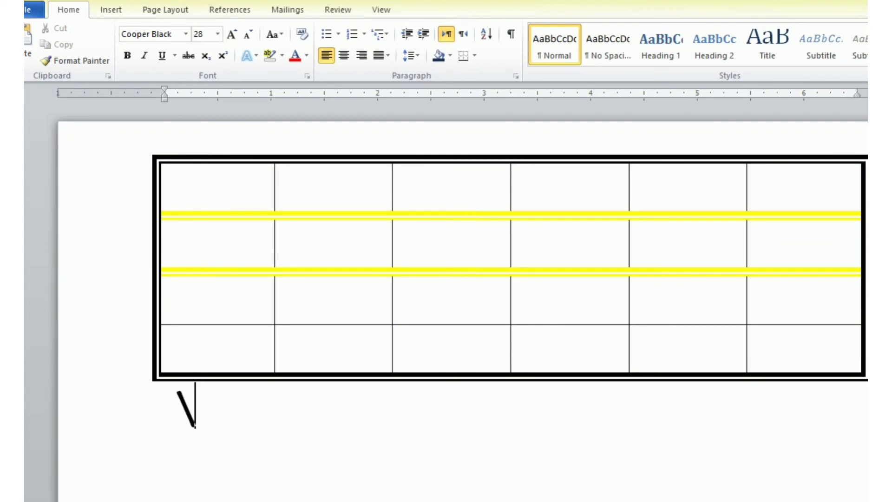
pyautogui.press('BackSpace')
pyautogui.write('NOW ')
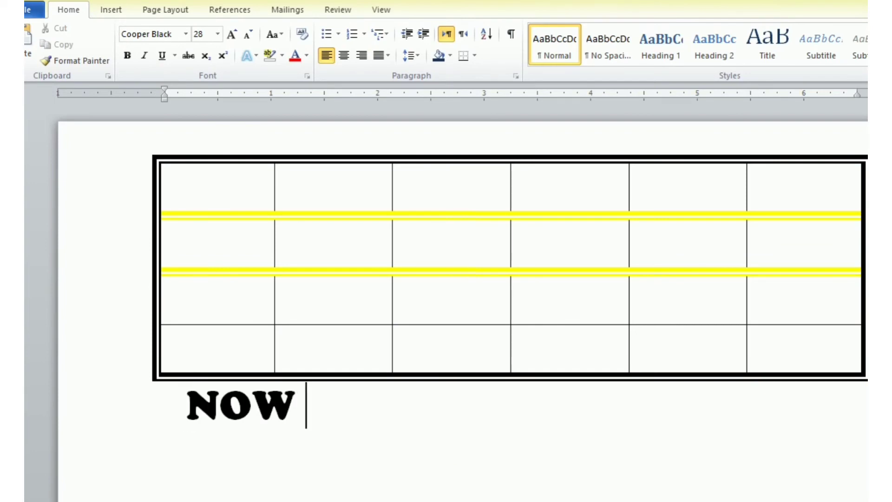
pyautogui.write('CHANGE')
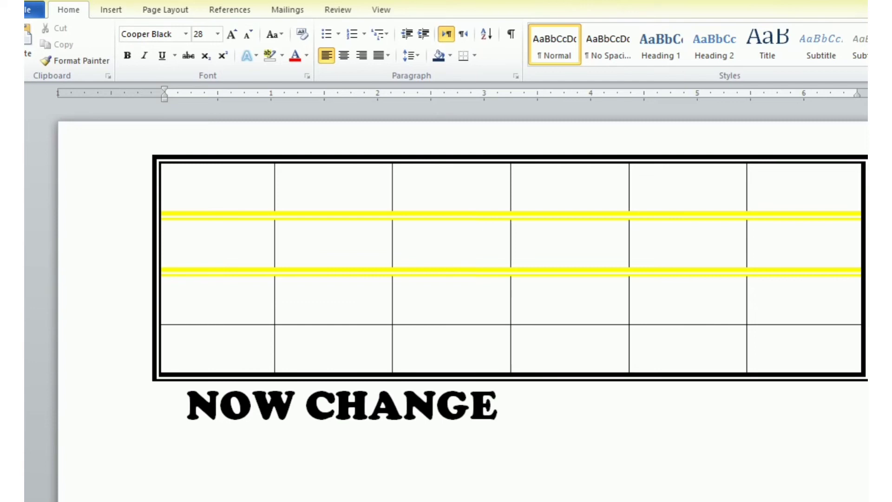
pyautogui.write(' LINE')
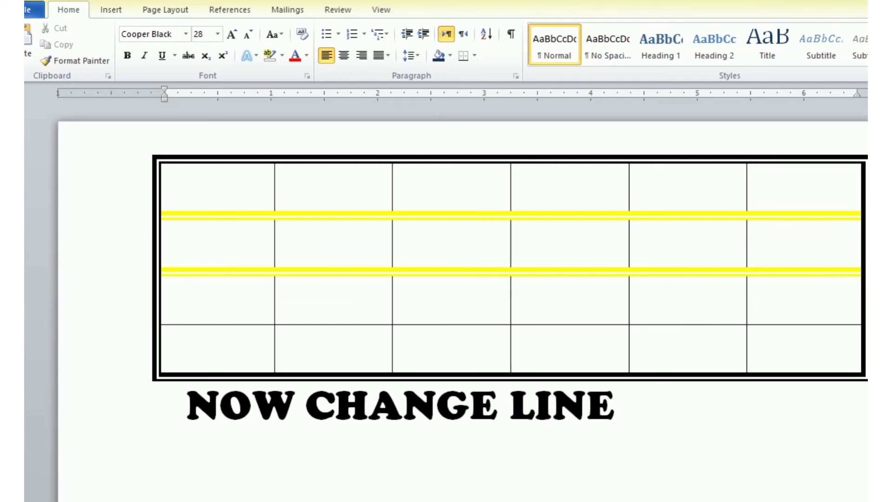
pyautogui.write(' STYLE AND ')
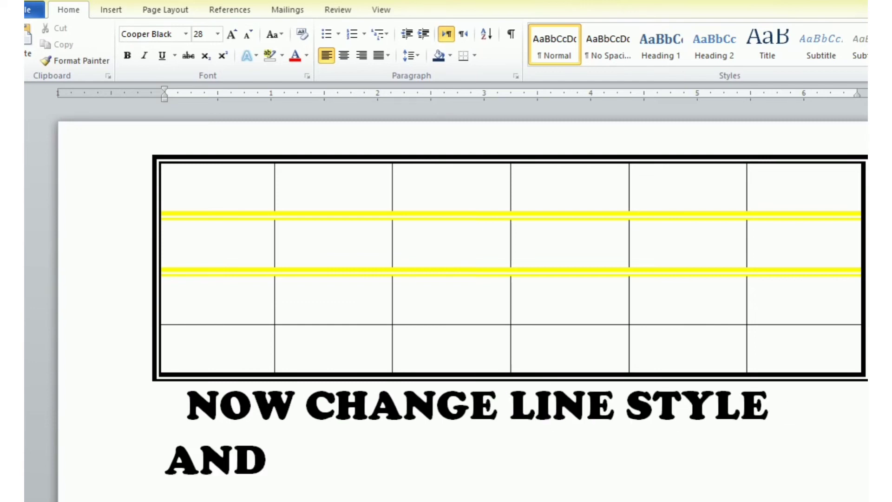
pyautogui.write('SIZE')
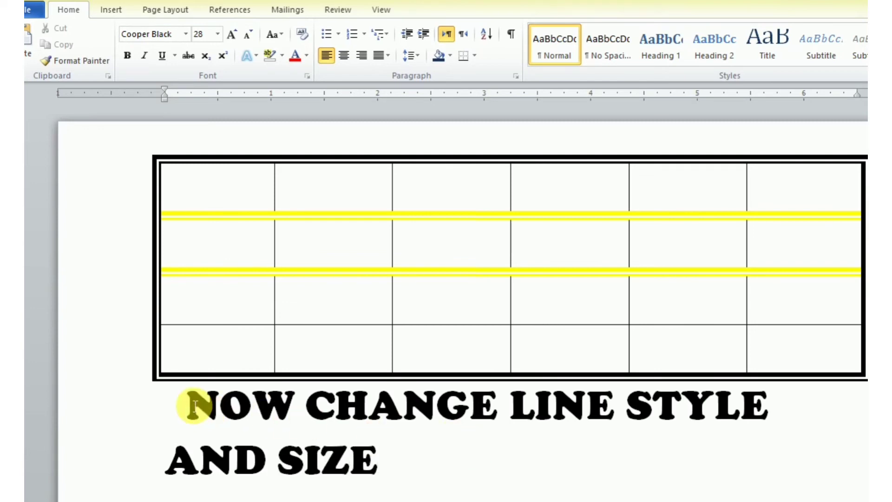
pyautogui.moveTo(194, 404); pyautogui.dragTo(368, 478)
pyautogui.press('Delete')
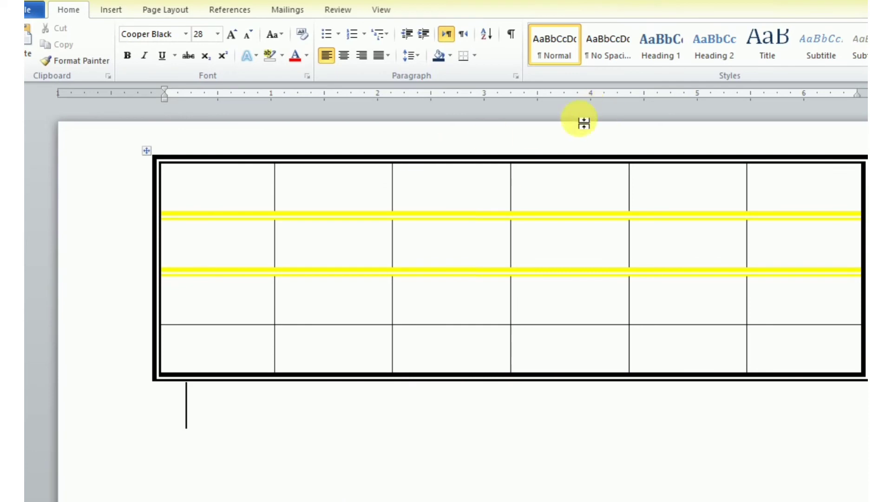
# Step: Draw a ¼ pt yellow vertical border on the left part and a 6 pt one down the middle
pyautogui.click(147, 150)
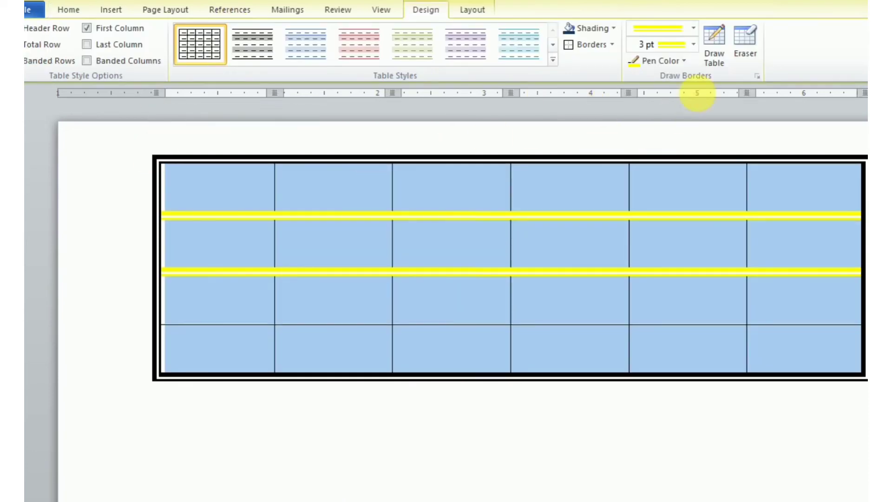
pyautogui.click(692, 44)
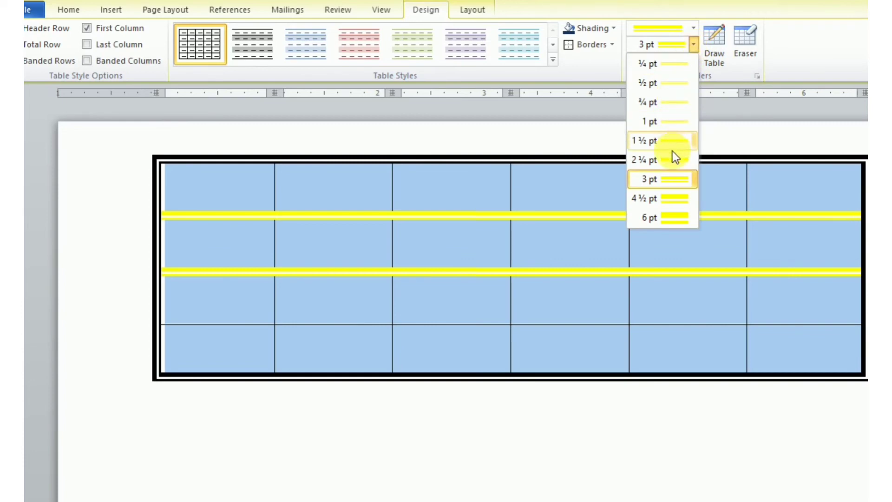
pyautogui.click(676, 65)
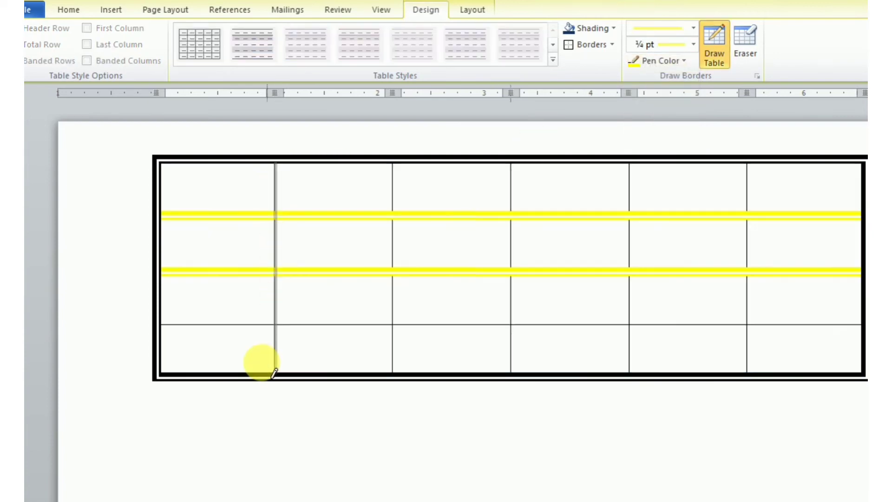
pyautogui.moveTo(288, 176); pyautogui.dragTo(291, 374)
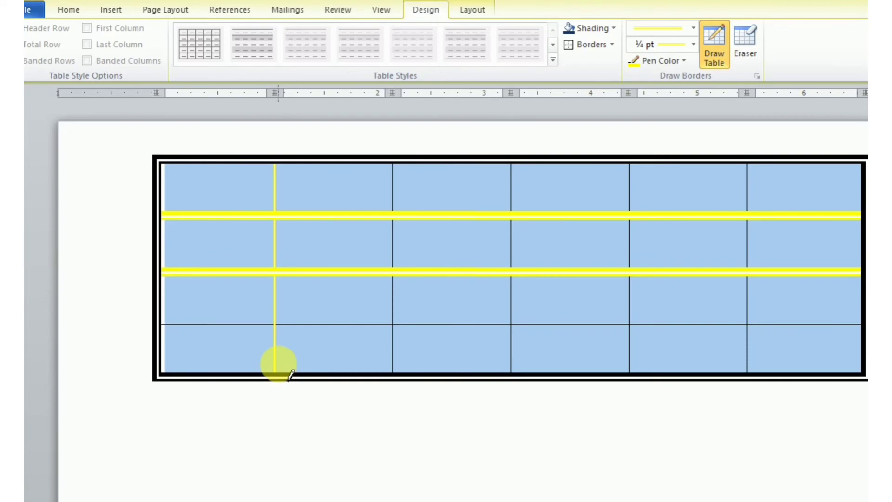
pyautogui.click(692, 45)
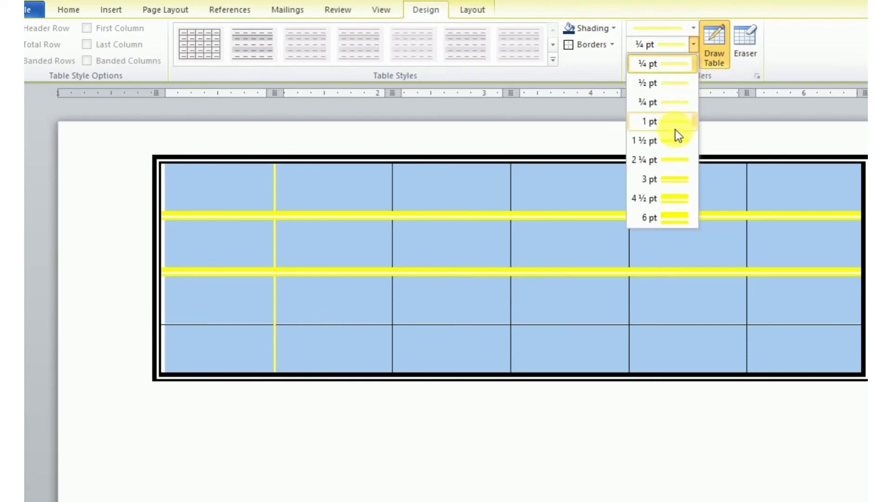
pyautogui.click(676, 216)
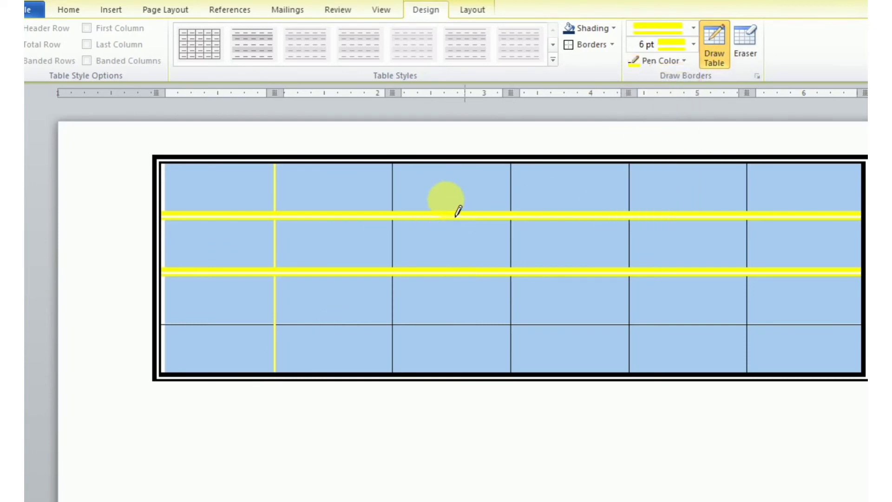
pyautogui.moveTo(521, 186); pyautogui.dragTo(520, 355)
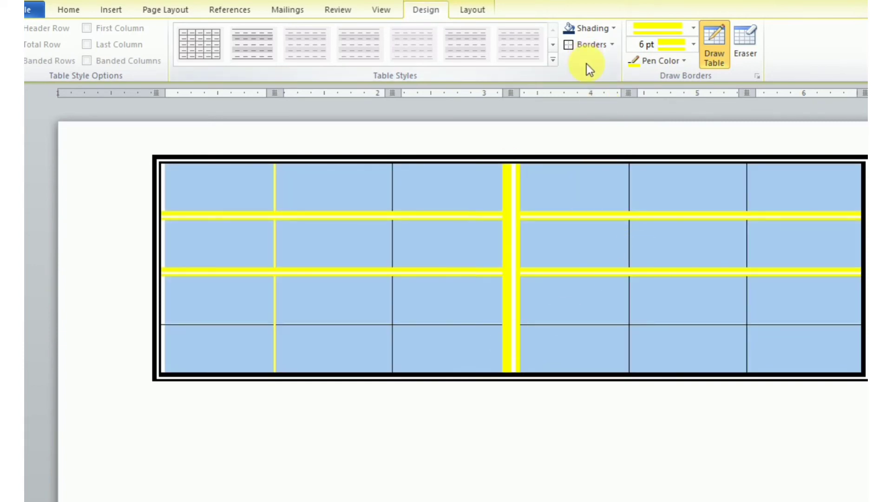
# Step: Switch to the hatched line style and draw hatched vertical borders on the table's right and left
pyautogui.click(693, 28)
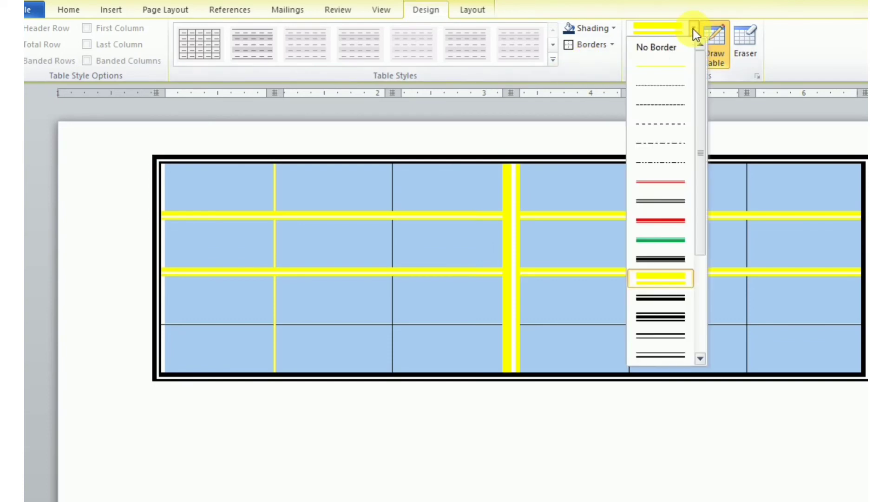
pyautogui.moveTo(699, 129); pyautogui.dragTo(706, 236)
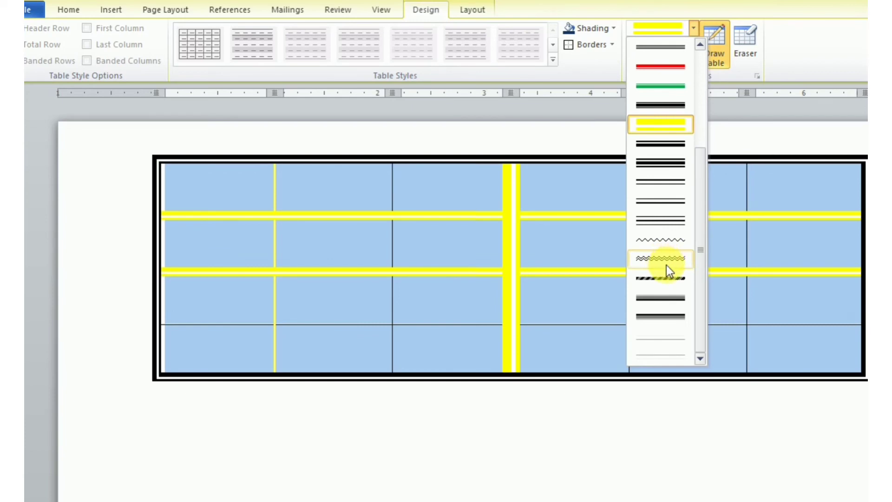
pyautogui.click(666, 278)
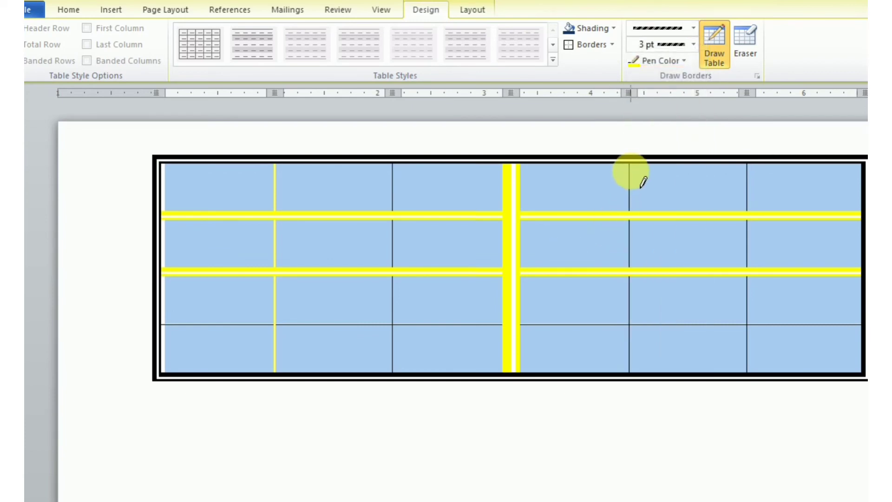
pyautogui.moveTo(630, 180); pyautogui.dragTo(639, 355)
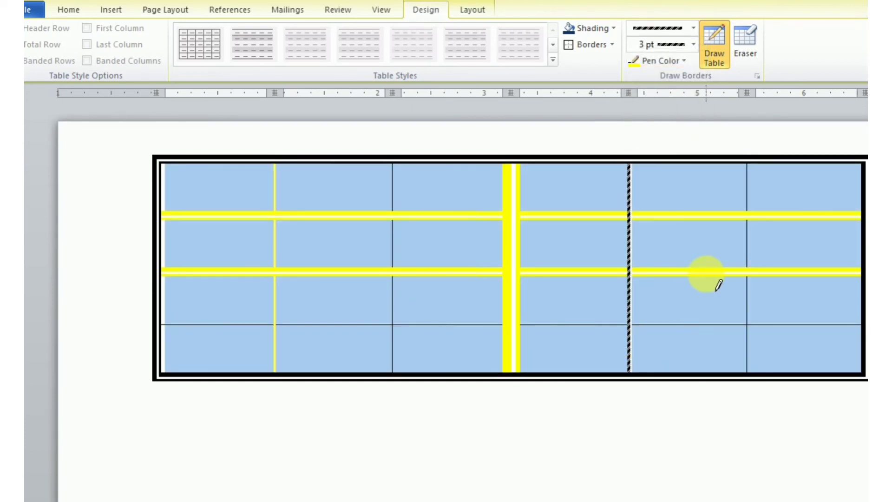
pyautogui.moveTo(399, 181); pyautogui.dragTo(398, 349)
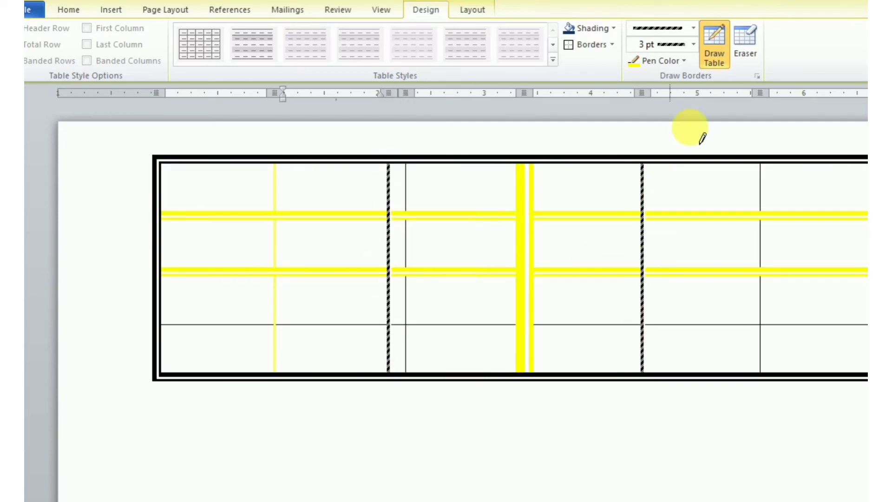
# Step: Draw dash-dot vertical borders, including a short bottom-left one and the rightmost column border
pyautogui.click(692, 29)
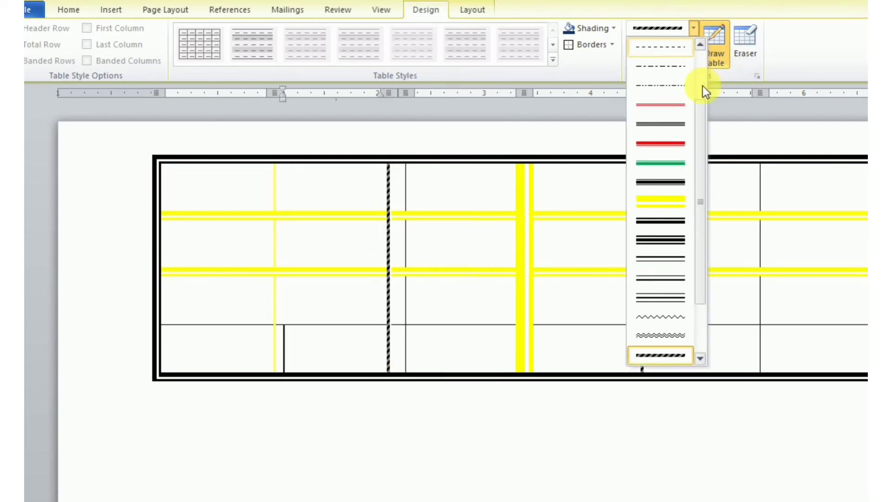
pyautogui.moveTo(703, 161); pyautogui.dragTo(703, 192)
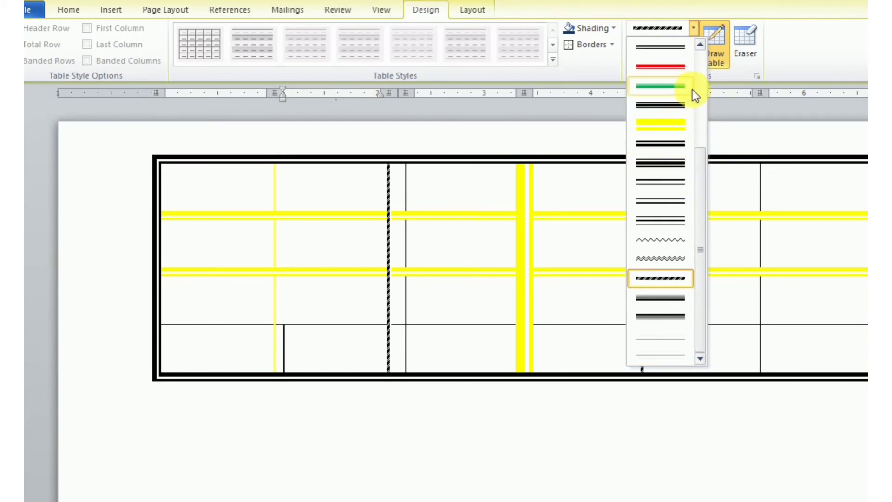
pyautogui.moveTo(701, 174); pyautogui.dragTo(704, 97)
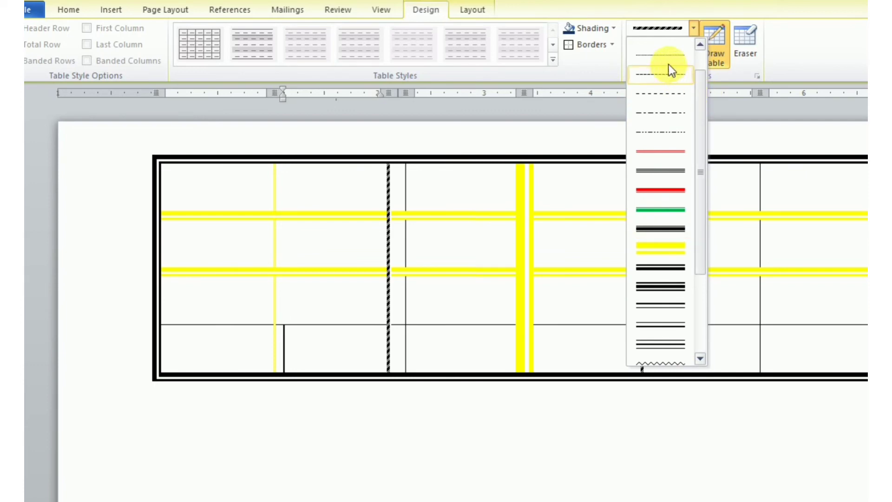
pyautogui.click(667, 114)
pyautogui.moveTo(642, 369); pyautogui.dragTo(642, 162)
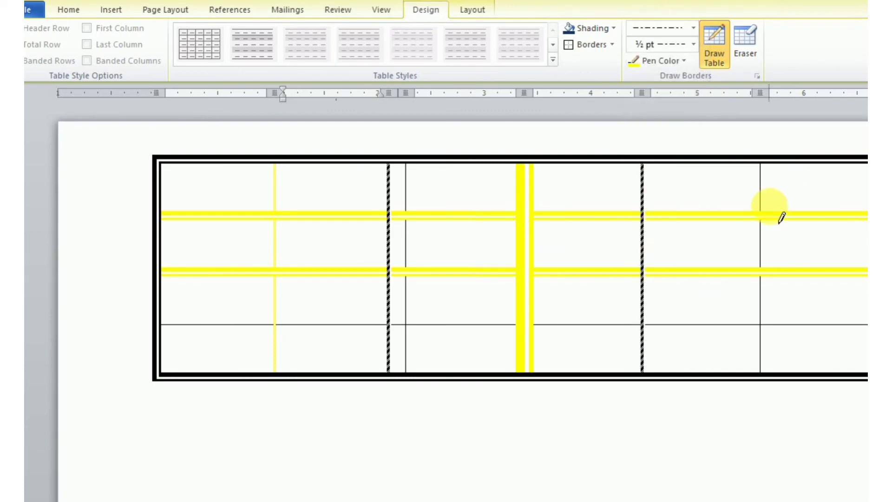
pyautogui.moveTo(284, 371); pyautogui.dragTo(283, 325)
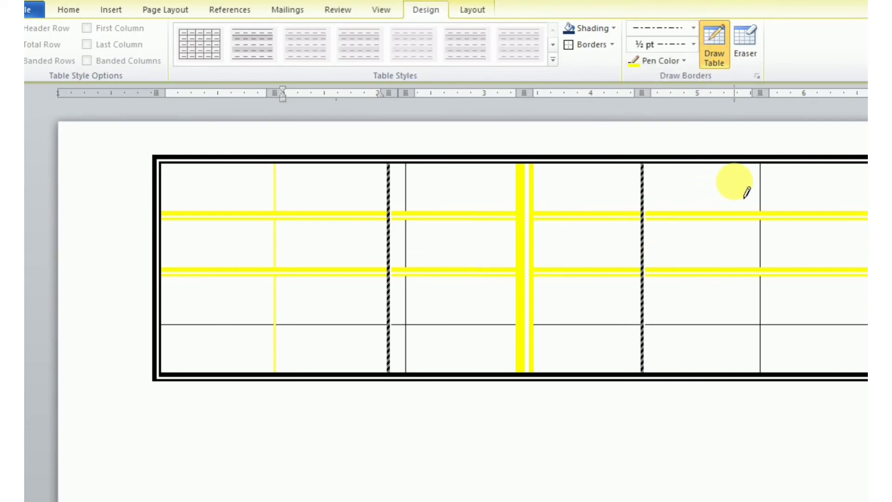
pyautogui.moveTo(772, 181); pyautogui.dragTo(773, 369)
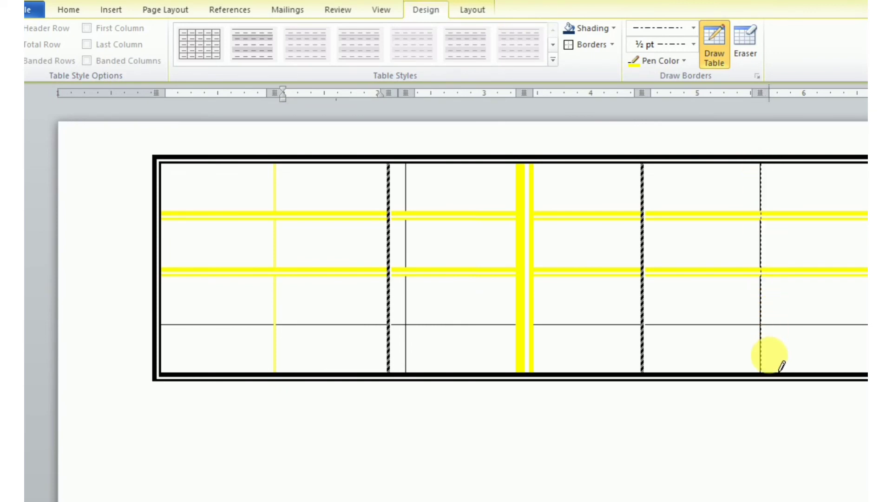
# Step: Draw short borders inside the table's top-right cell
pyautogui.keyDown('ctrl'); pyautogui.scroll(2, 727, 309); pyautogui.keyUp('ctrl')
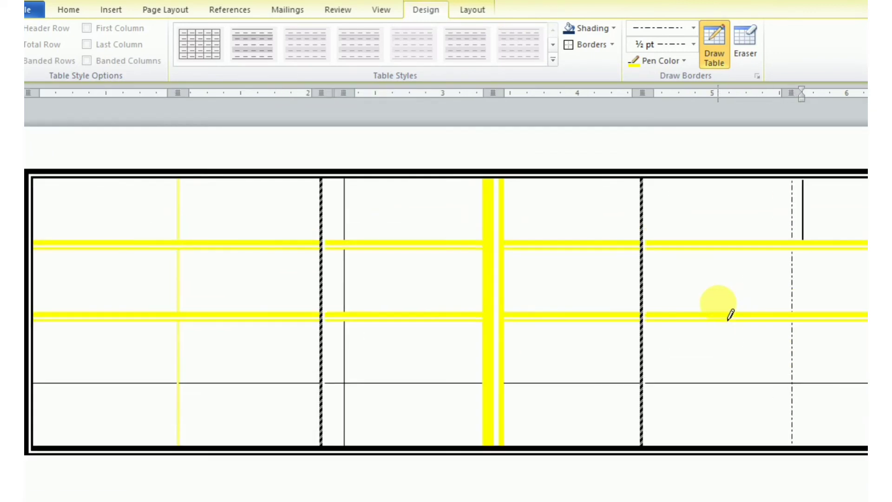
pyautogui.keyDown('ctrl'); pyautogui.scroll(3, 727, 309); pyautogui.keyUp('ctrl')
pyautogui.moveTo(652, 272); pyautogui.dragTo(652, 203)
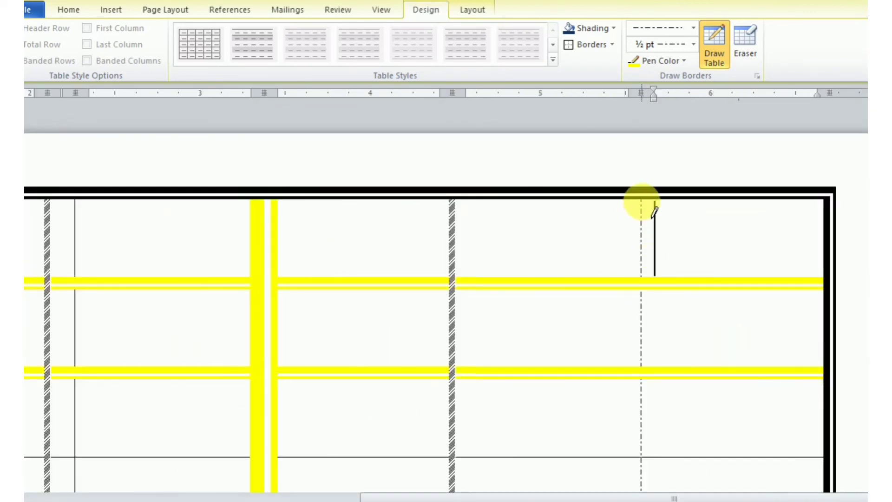
pyautogui.moveTo(460, 284); pyautogui.dragTo(818, 284)
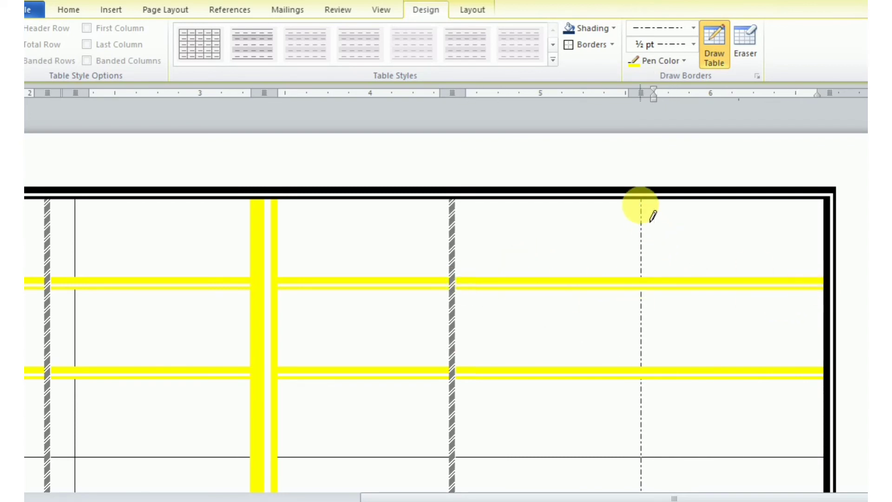
pyautogui.moveTo(651, 216); pyautogui.dragTo(654, 275)
# Step: Switch to a solid line style and redraw the right-side dash-dot border as a solid line
pyautogui.click(694, 31)
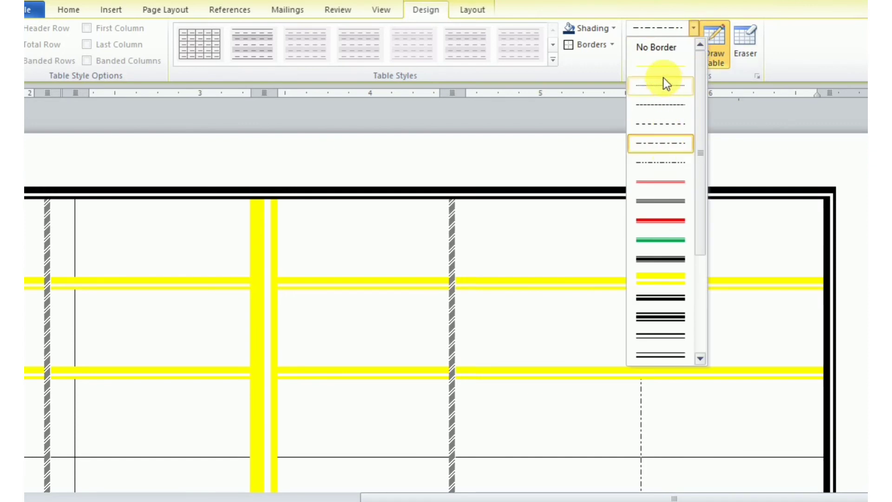
pyautogui.click(663, 103)
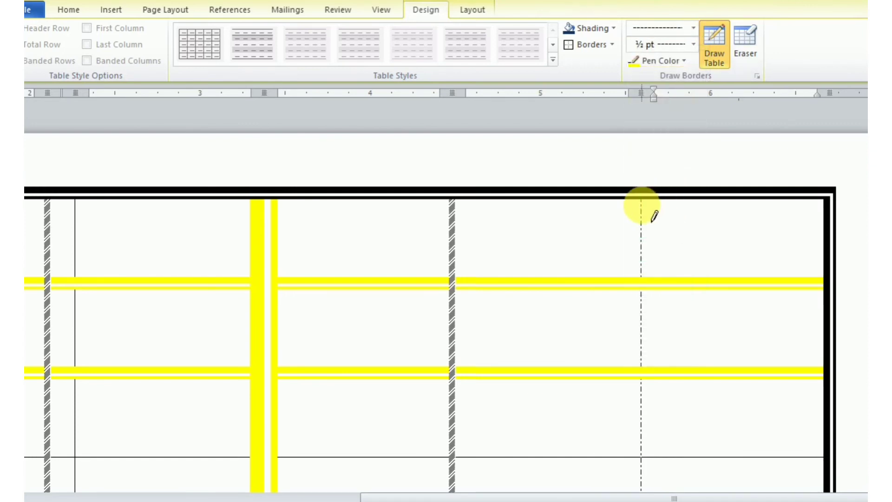
pyautogui.click(693, 30)
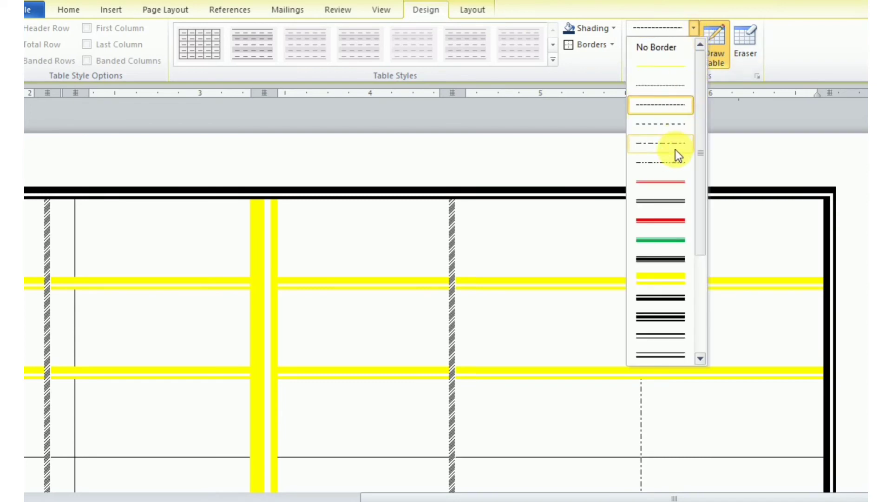
pyautogui.click(671, 202)
pyautogui.moveTo(641, 201)
pyautogui.mouseDown()
pyautogui.moveTo(643, 493)
pyautogui.moveTo(643, 372)
pyautogui.mouseUp()
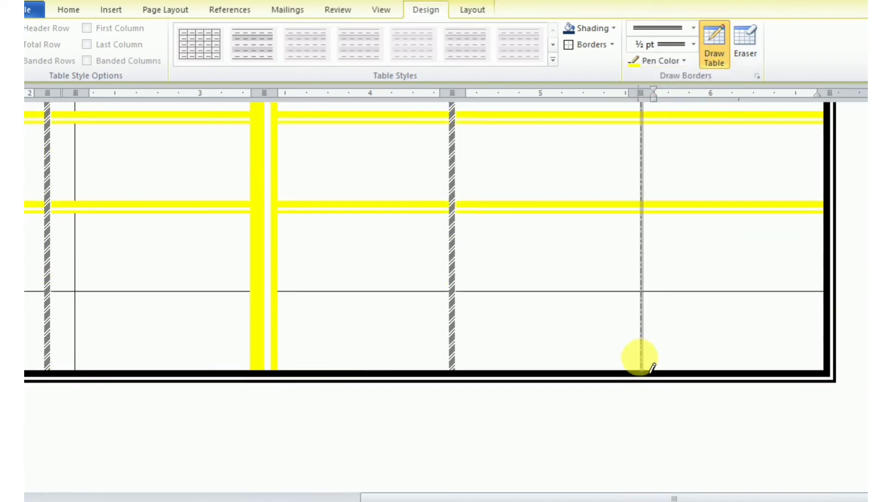
pyautogui.scroll(3, 678, 339)
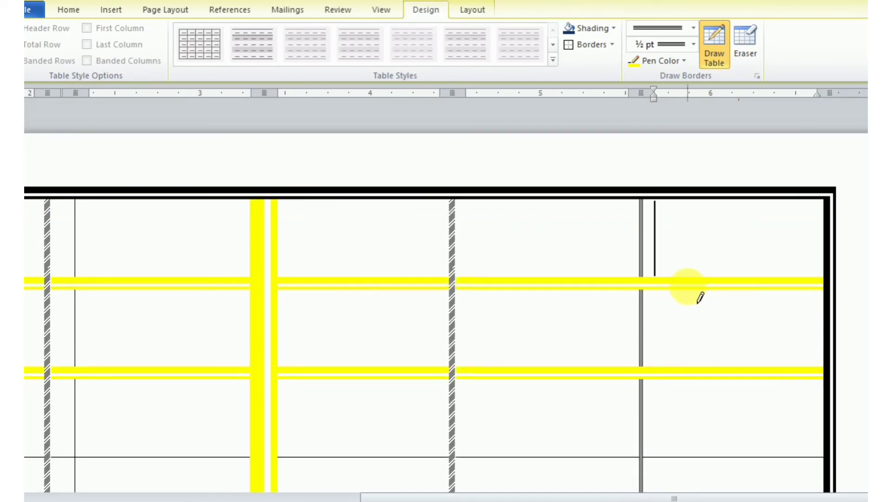
pyautogui.keyDown('ctrl'); pyautogui.scroll(-1, 700, 297); pyautogui.keyUp('ctrl')
pyautogui.keyDown('ctrl'); pyautogui.scroll(-1, 697, 296); pyautogui.keyUp('ctrl')
pyautogui.keyDown('ctrl'); pyautogui.scroll(-1, 692, 295); pyautogui.keyUp('ctrl')
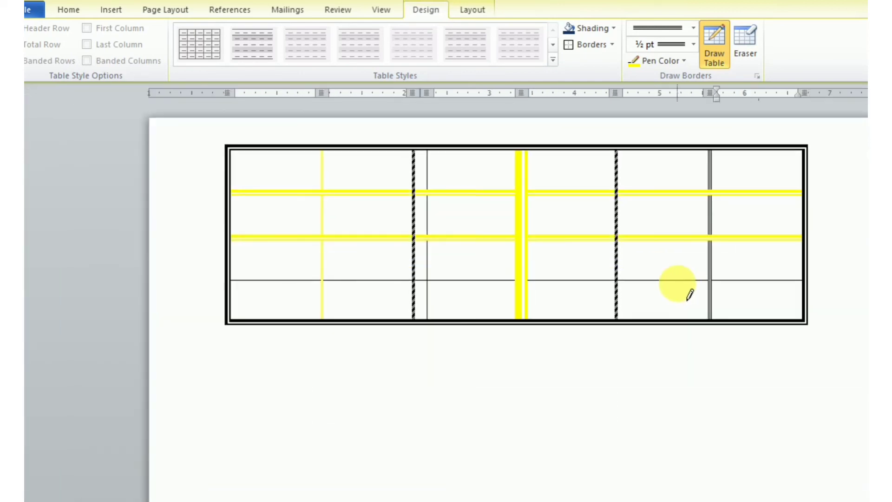
pyautogui.keyDown('ctrl'); pyautogui.scroll(2, 690, 293); pyautogui.keyUp('ctrl')
pyautogui.keyDown('ctrl'); pyautogui.scroll(-1, 685, 295); pyautogui.keyUp('ctrl')
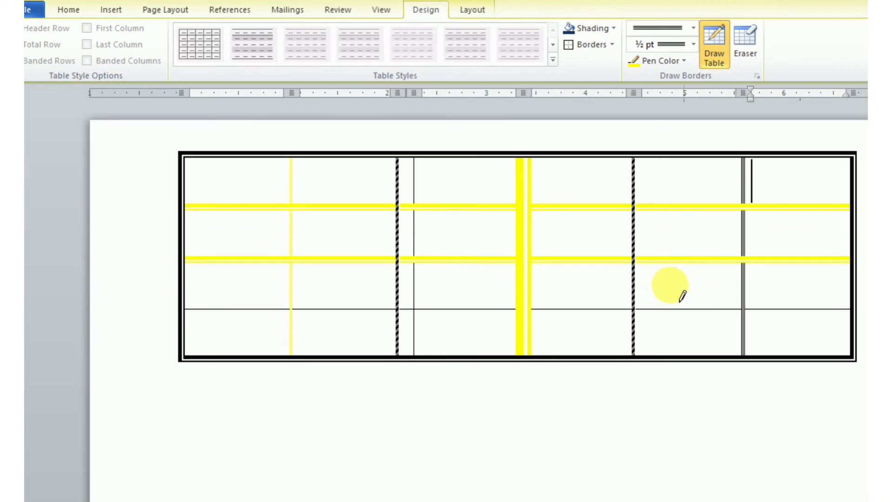
# Step: Type the note 'OKY IF YOU WANT ANY PORTION OF TABLE YOU WAN' below the table
pyautogui.click(507, 388)
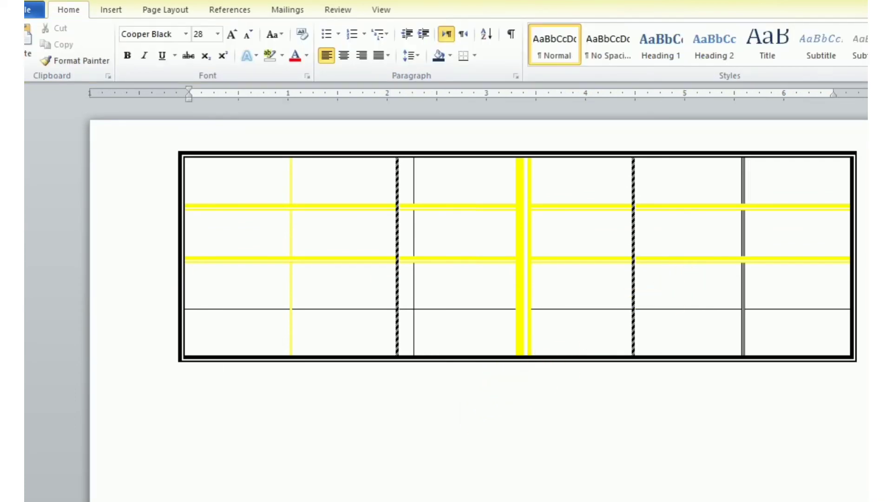
pyautogui.write('OKY')
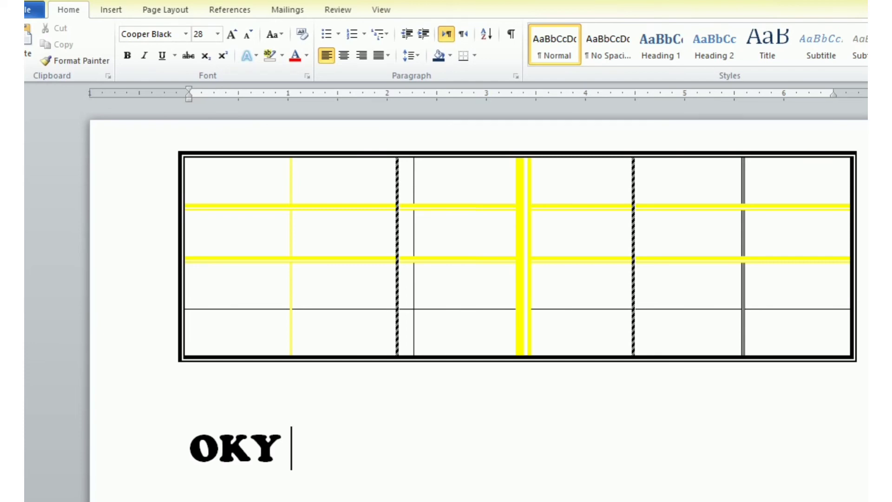
pyautogui.write(' IF WANT')
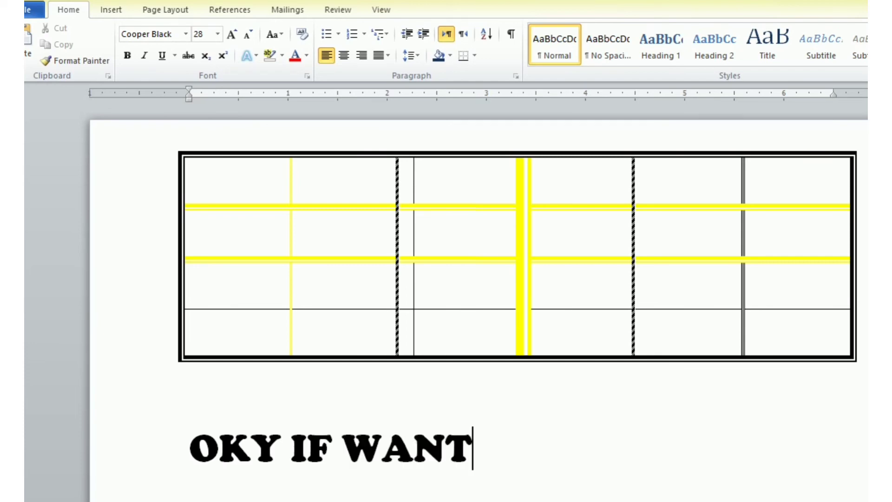
pyautogui.click(358, 454)
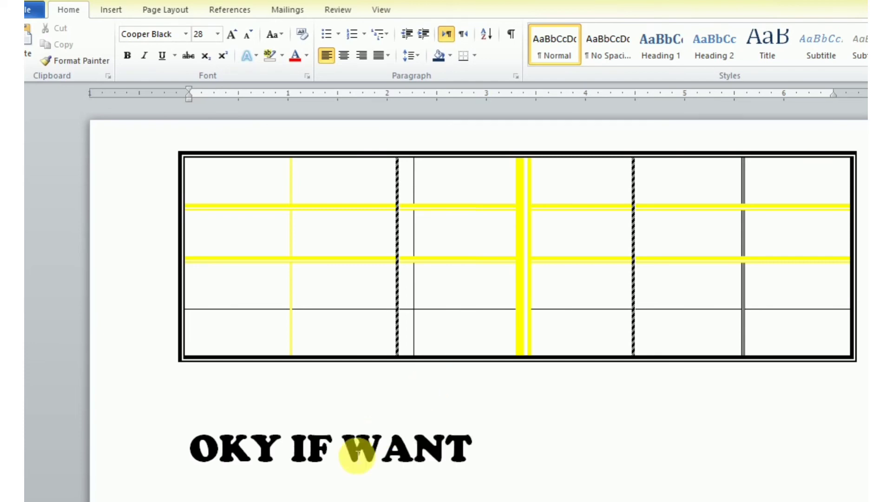
pyautogui.write('YO U')
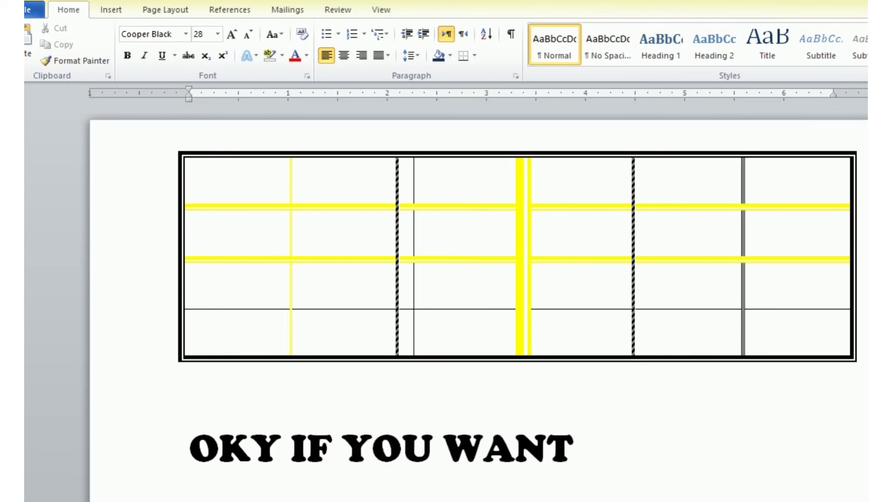
pyautogui.click(613, 420)
pyautogui.write('A')
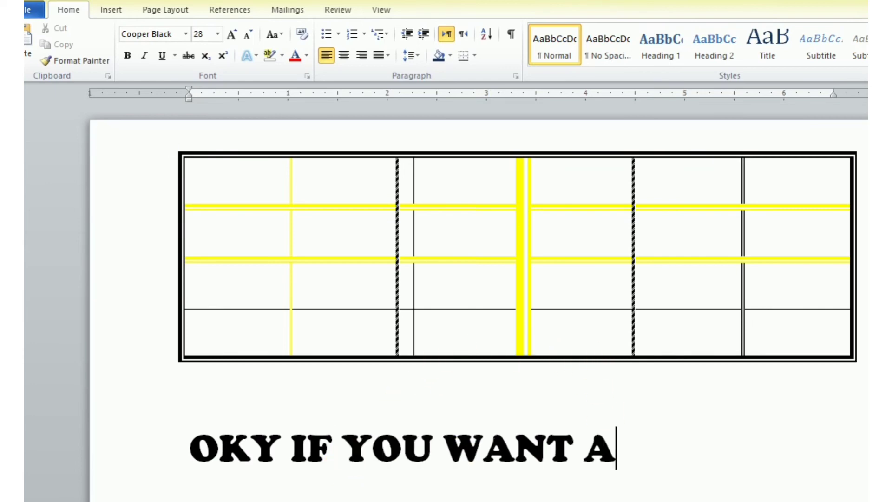
pyautogui.write('N')
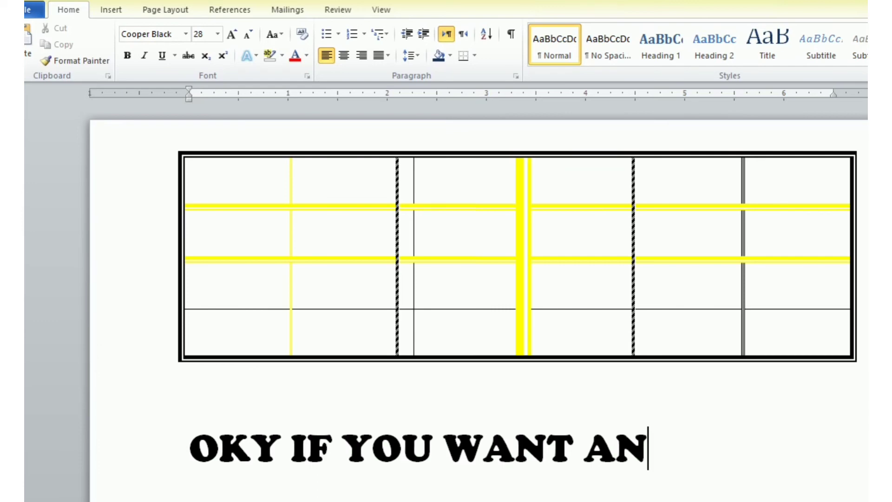
pyautogui.write('Y ')
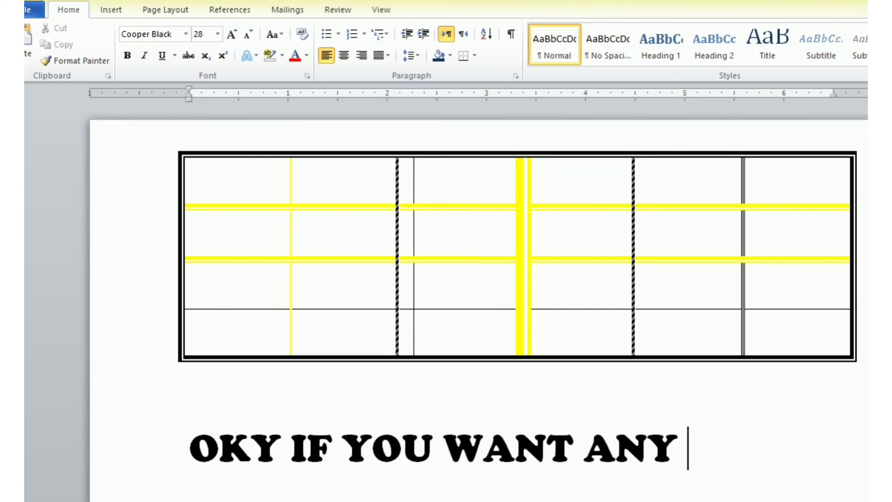
pyautogui.write('POE')
pyautogui.press('BackSpace')
pyautogui.write('R')
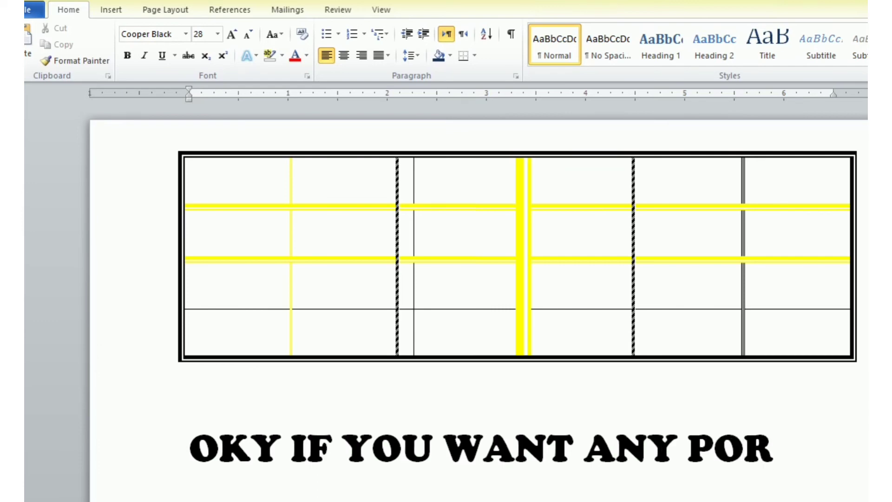
pyautogui.write('TION')
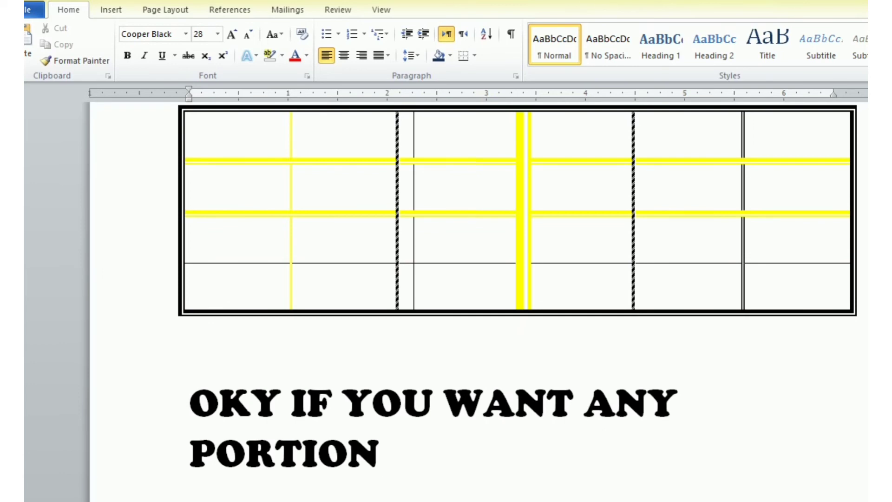
pyautogui.write(' OF TABL')
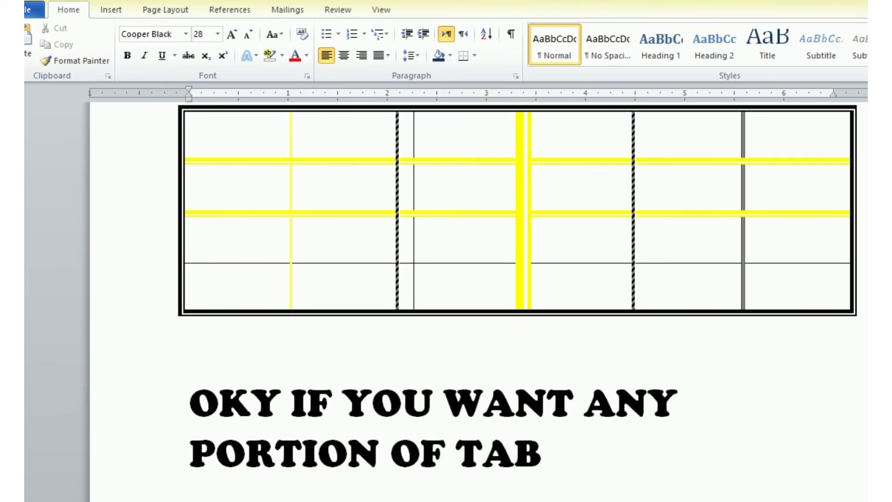
pyautogui.write('E YU')
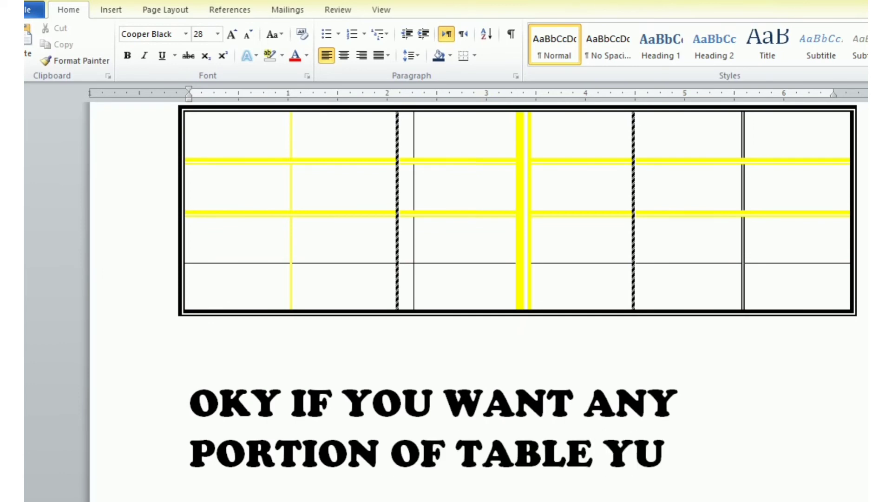
pyautogui.press('BackSpace')
pyautogui.write('OU WA')
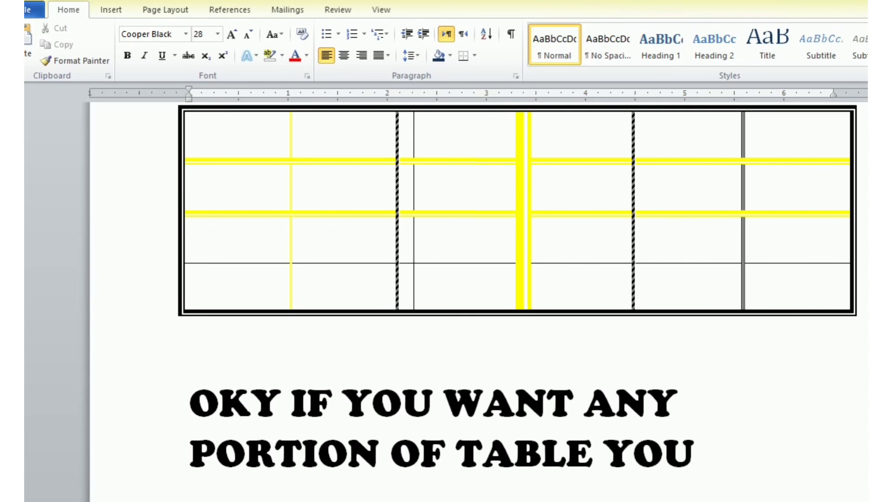
pyautogui.write('N')
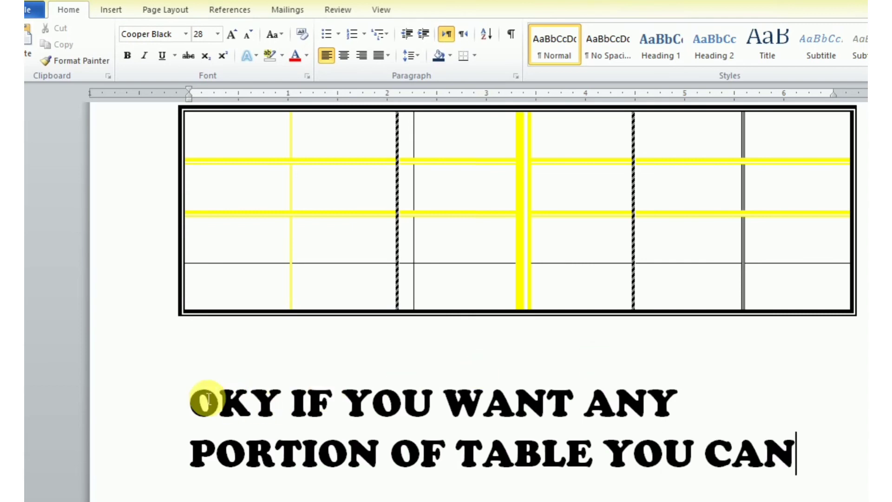
# Step: Select and delete the note, leaving the line below the table empty
pyautogui.moveTo(195, 402)
pyautogui.mouseDown()
pyautogui.moveTo(662, 400)
pyautogui.moveTo(790, 349)
pyautogui.mouseUp()
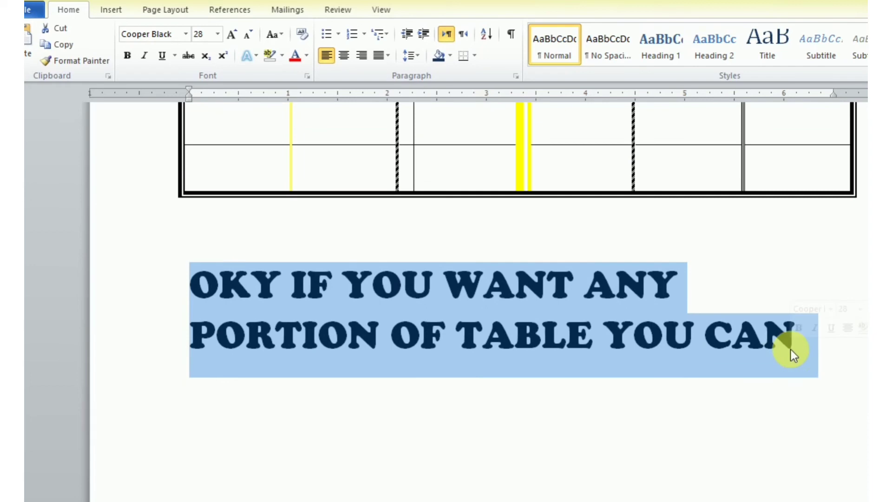
pyautogui.press('BackSpace')
pyautogui.scroll(3, 506, 242)
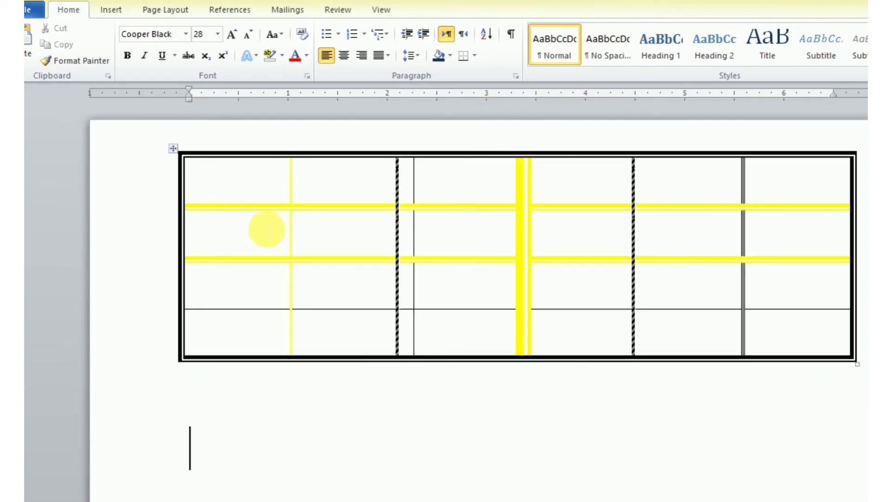
# Step: Use the eraser to remove individual border segments in the top, third and bottom rows
pyautogui.click(174, 149)
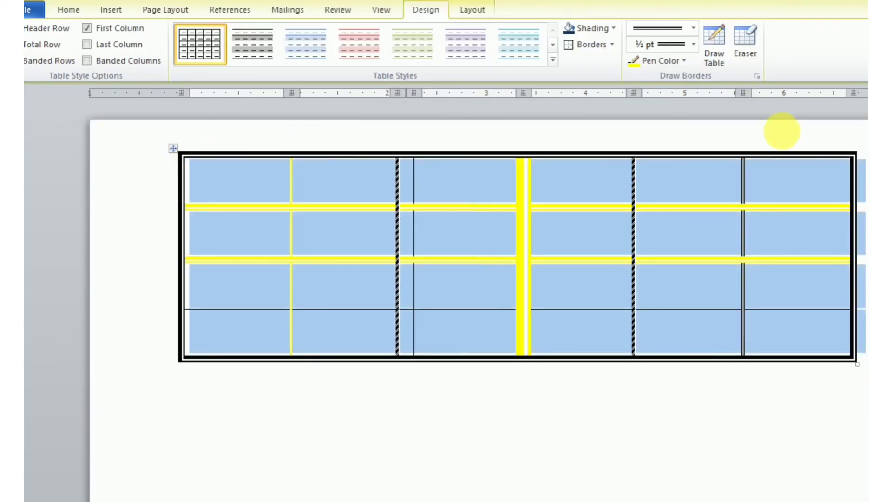
pyautogui.click(749, 45)
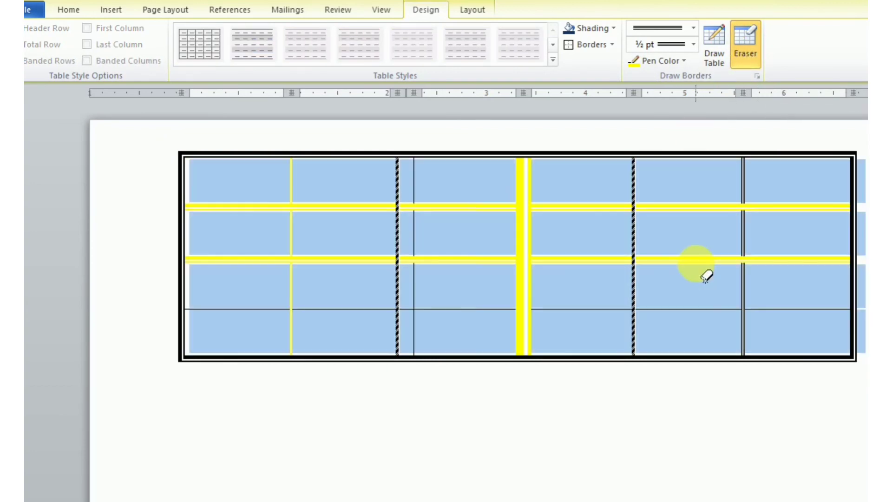
pyautogui.click(693, 262)
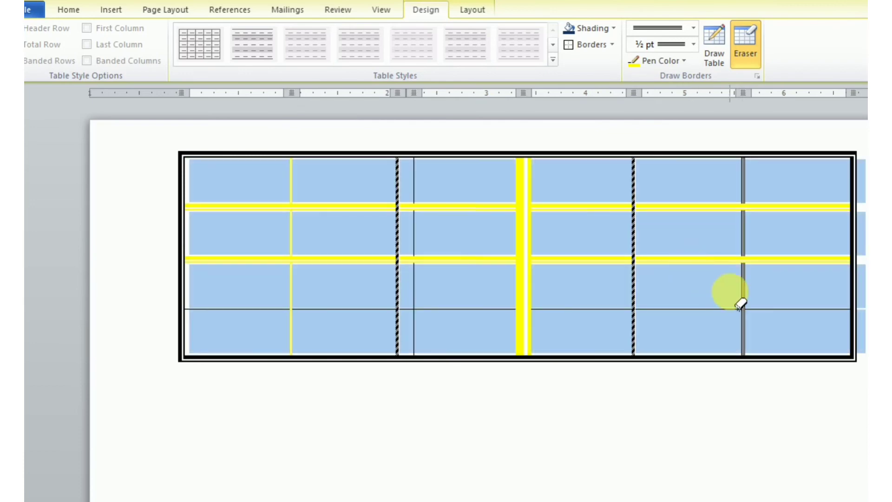
pyautogui.click(744, 291)
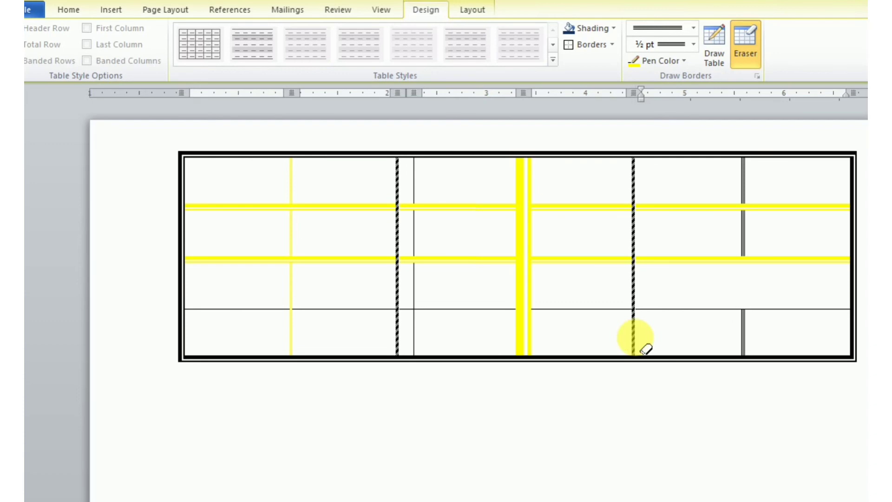
pyautogui.click(635, 338)
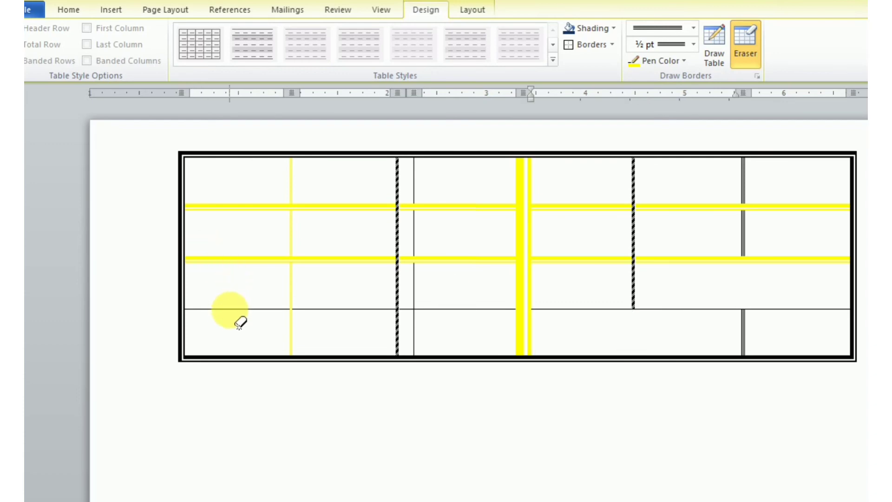
pyautogui.click(232, 312)
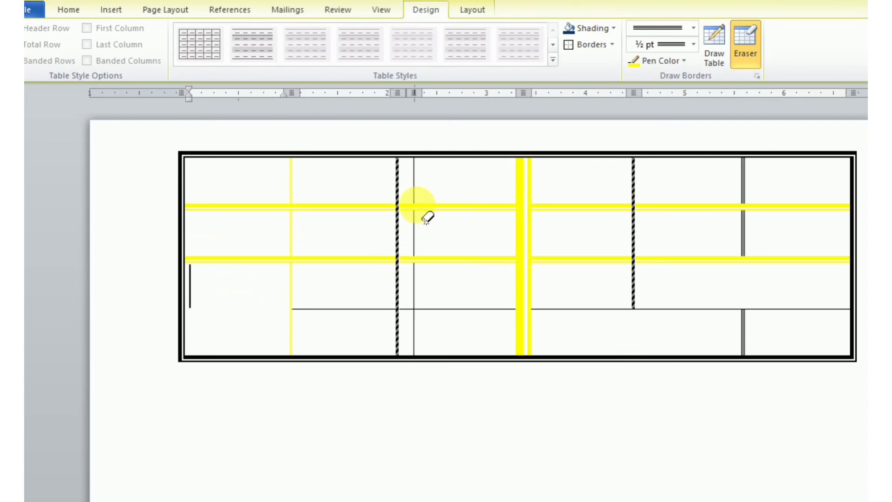
pyautogui.click(418, 193)
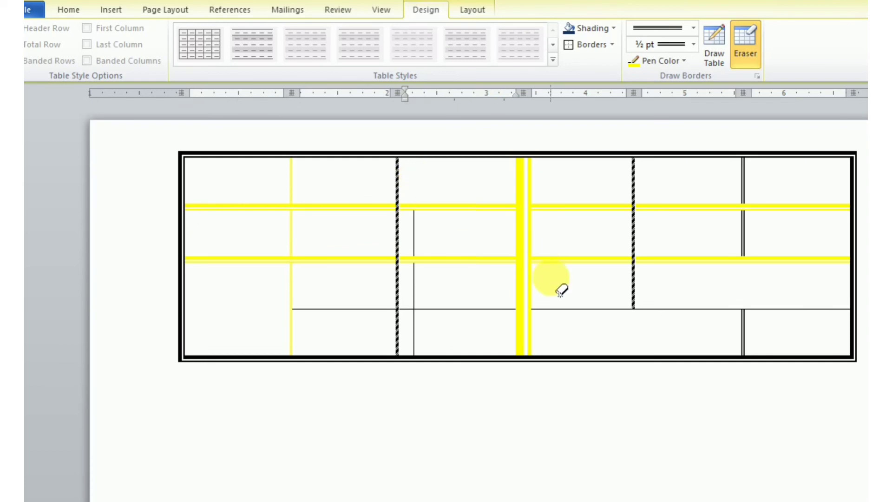
pyautogui.click(424, 347)
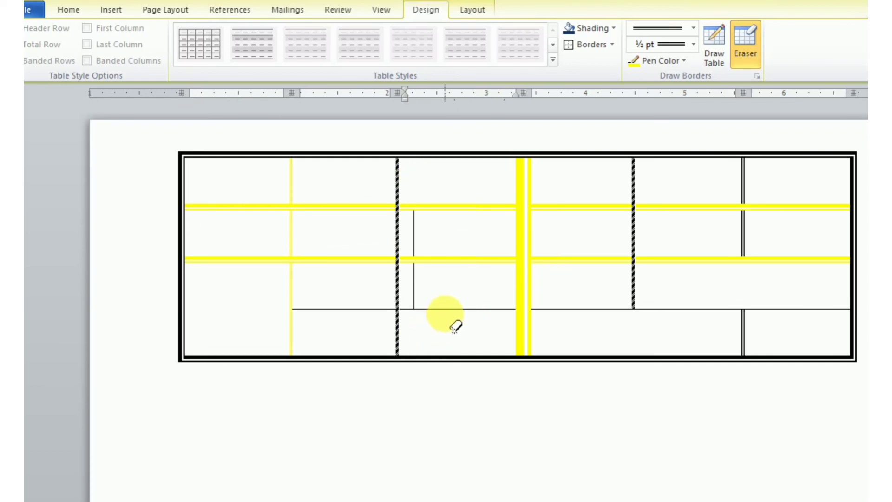
pyautogui.click(446, 311)
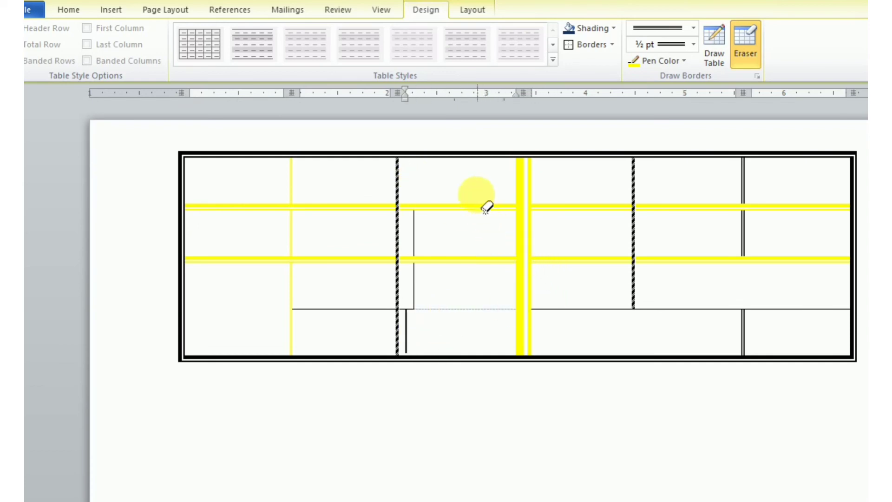
# Step: Erase the borders right of the yellow column, the yellow row lines and the double yellow vertical line
pyautogui.moveTo(589, 204); pyautogui.dragTo(785, 339)
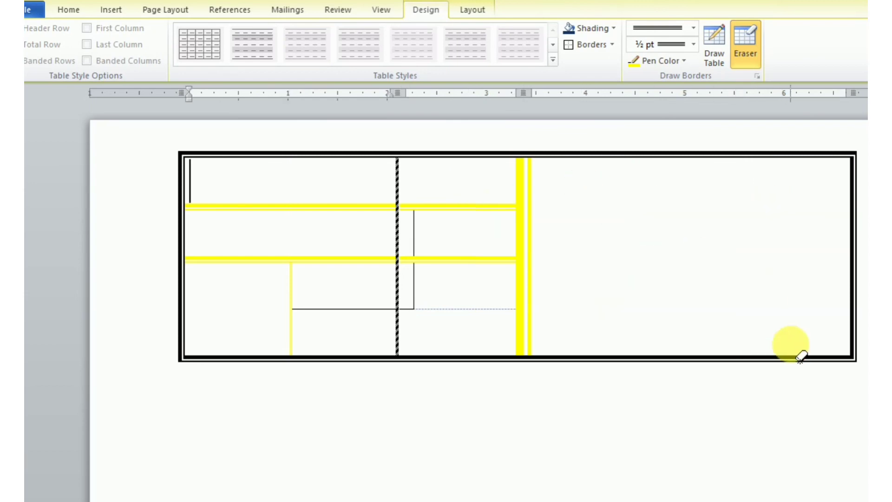
pyautogui.moveTo(442, 174); pyautogui.dragTo(514, 342)
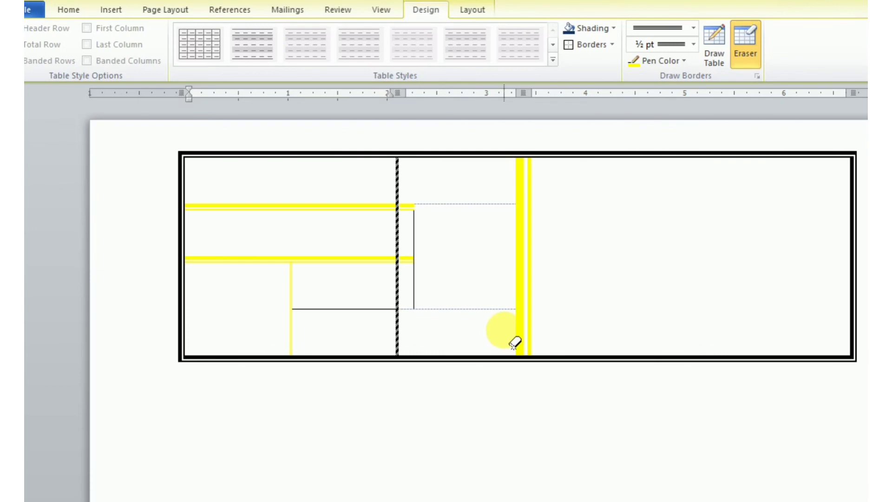
pyautogui.moveTo(216, 177); pyautogui.dragTo(274, 343)
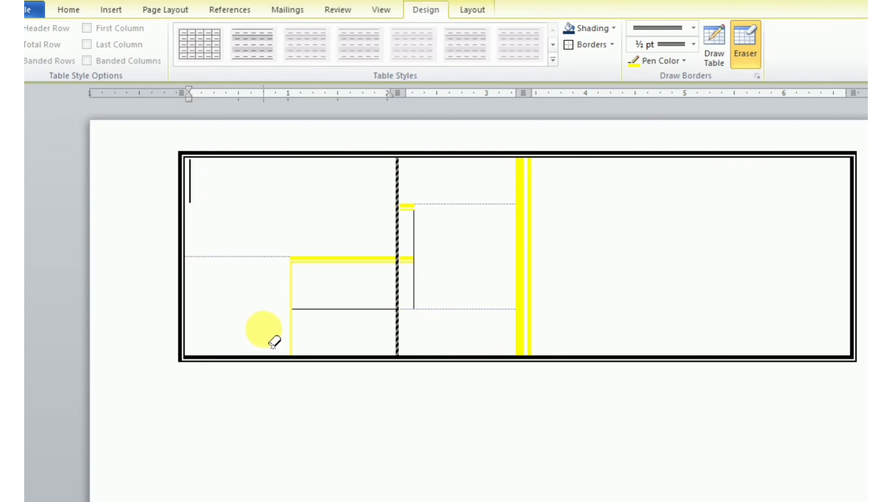
pyautogui.moveTo(457, 183); pyautogui.dragTo(603, 349)
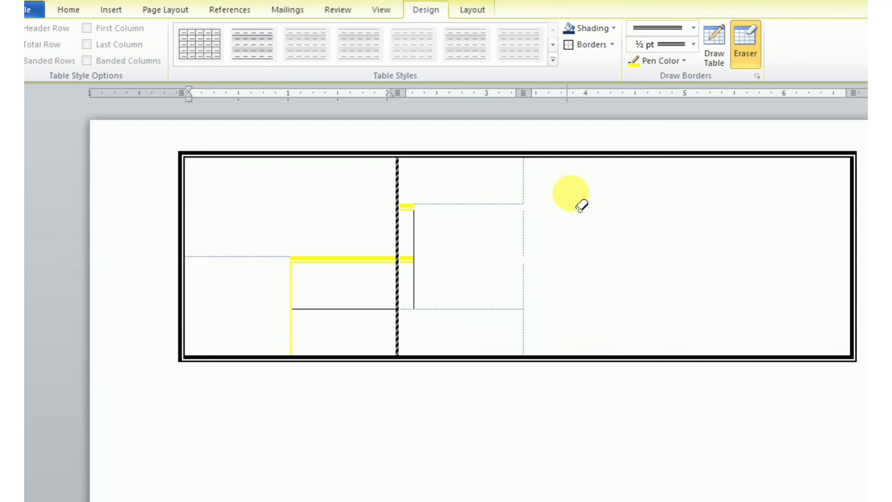
pyautogui.click(567, 153)
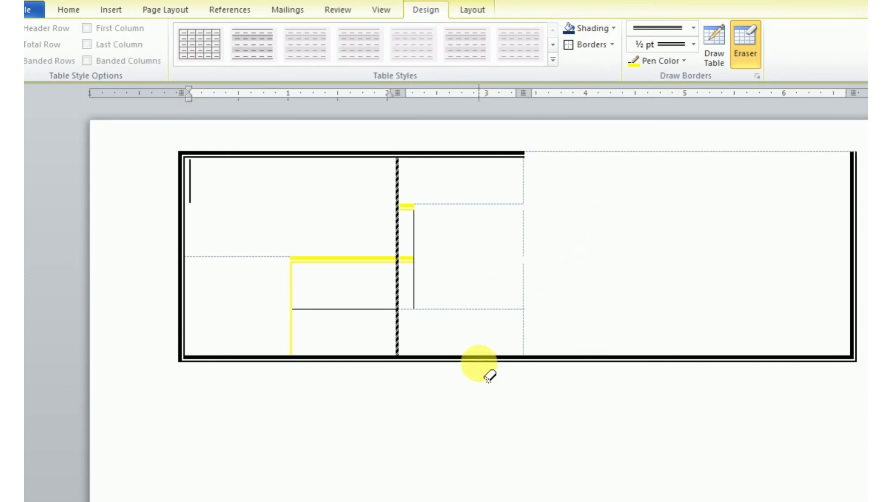
pyautogui.press('Escape')
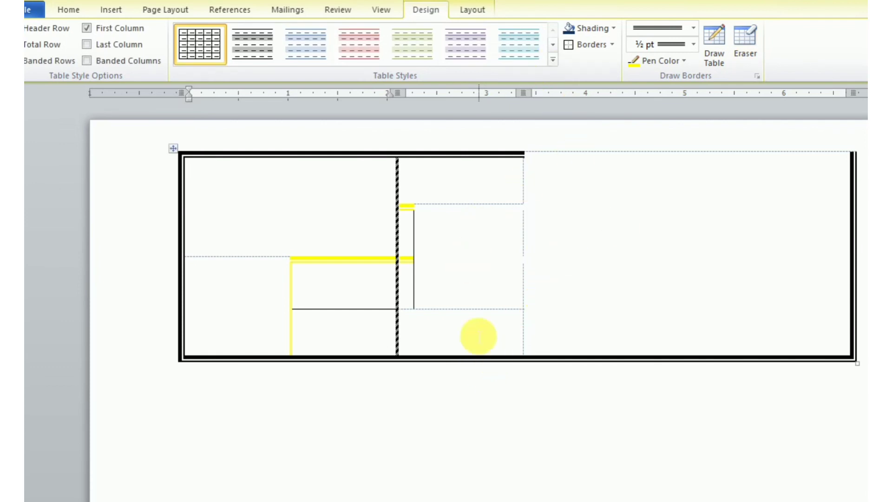
# Step: Cut the table and type the heading 'HERE IS DIFFERENT STYLE OF TABLE FORMATS'
pyautogui.rightClick(181, 158)
pyautogui.click(205, 158)
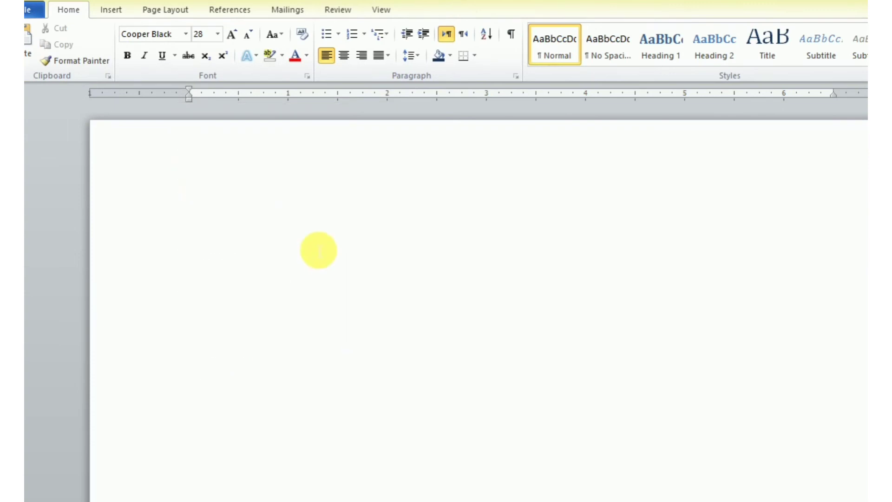
pyautogui.write('HERE')
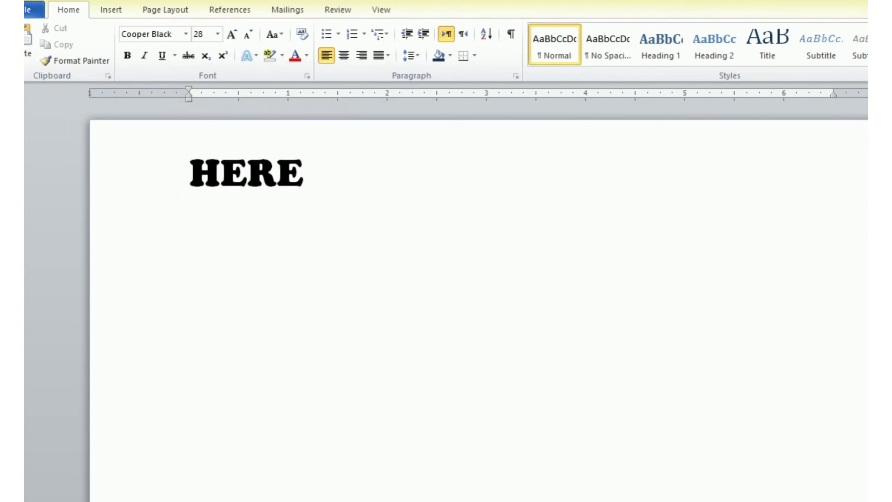
pyautogui.write(' IS S')
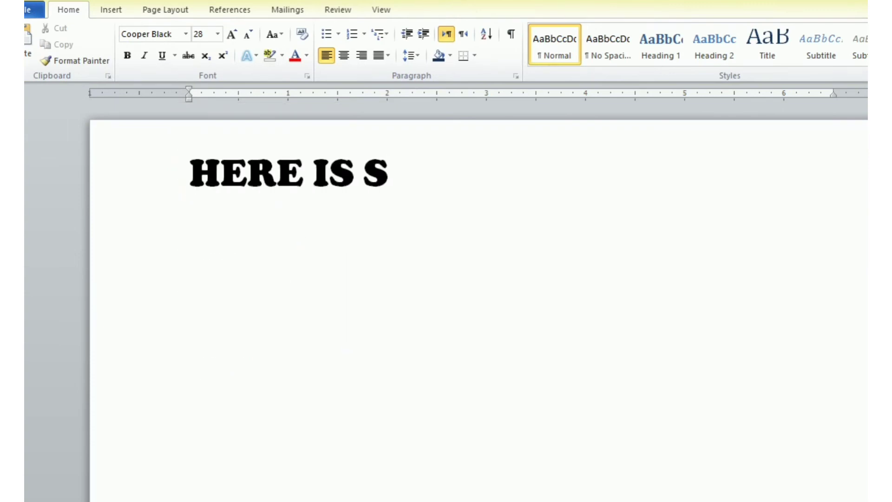
pyautogui.press('BackSpace')
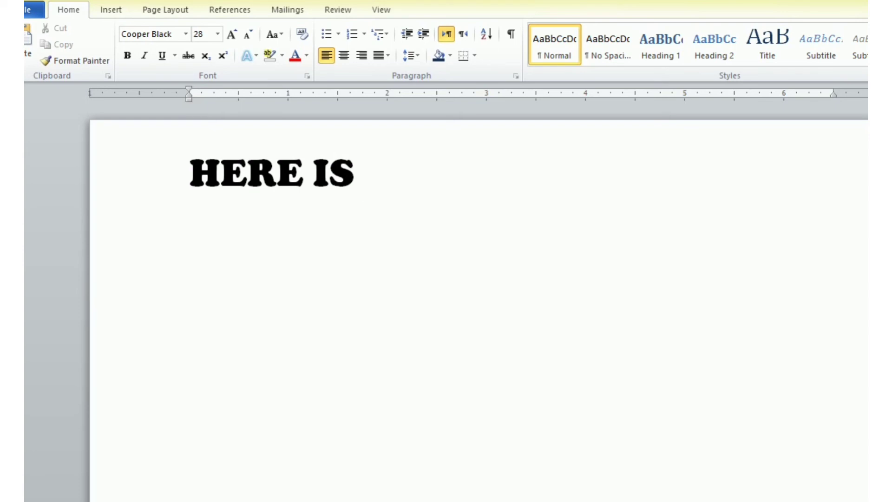
pyautogui.write('DIFFERENT')
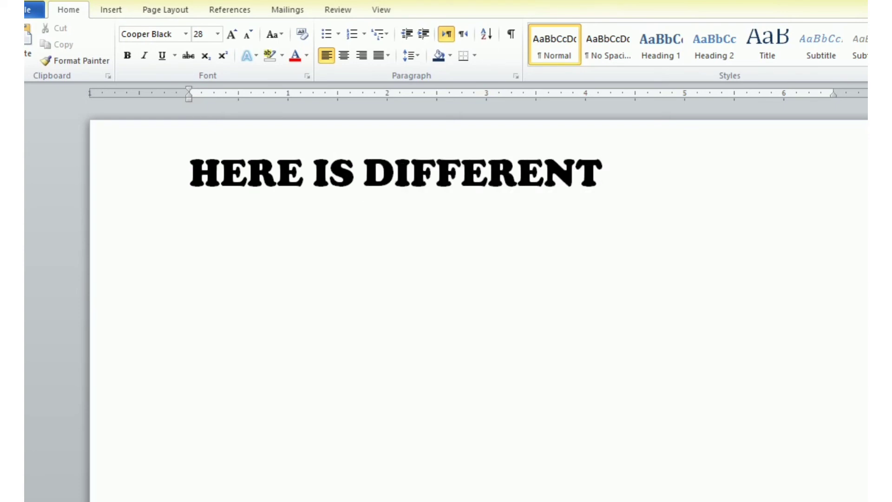
pyautogui.write(' SA')
pyautogui.press('BackSpace')
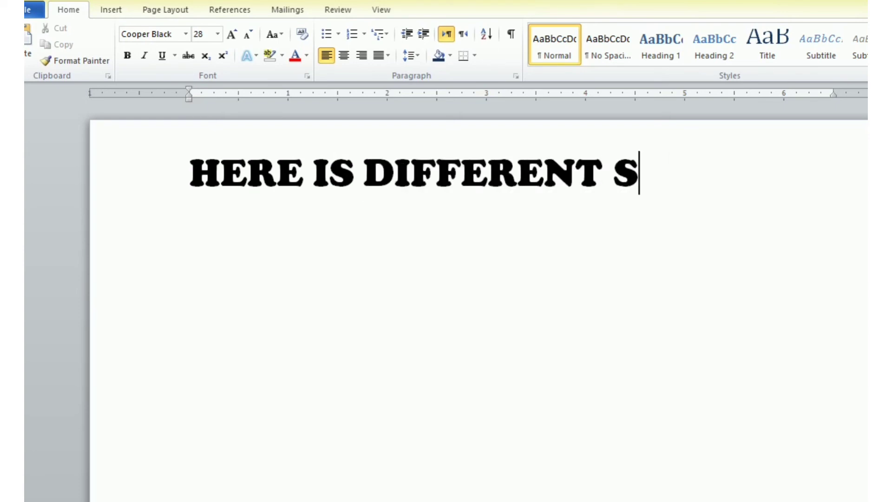
pyautogui.write('TYLE ')
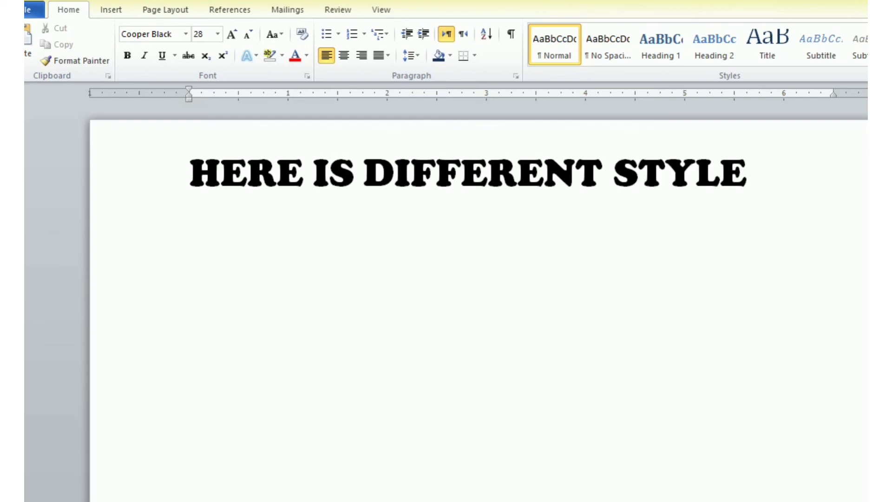
pyautogui.write('OF ')
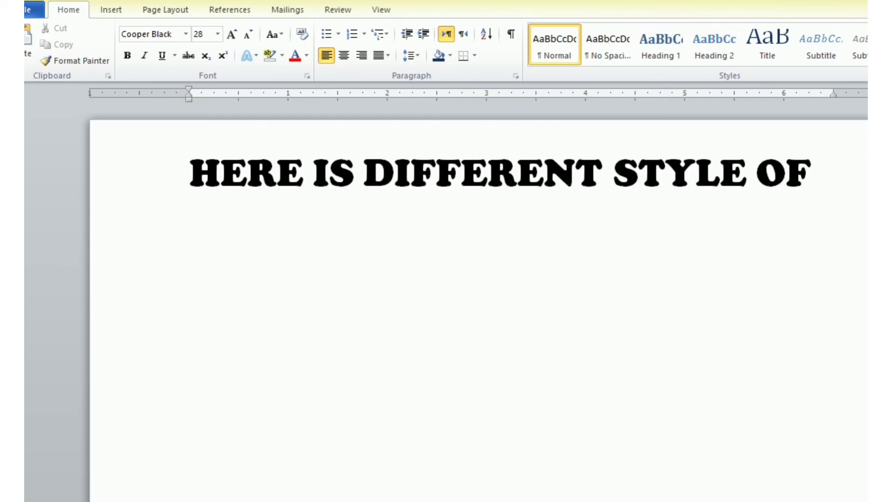
pyautogui.write('TABLE')
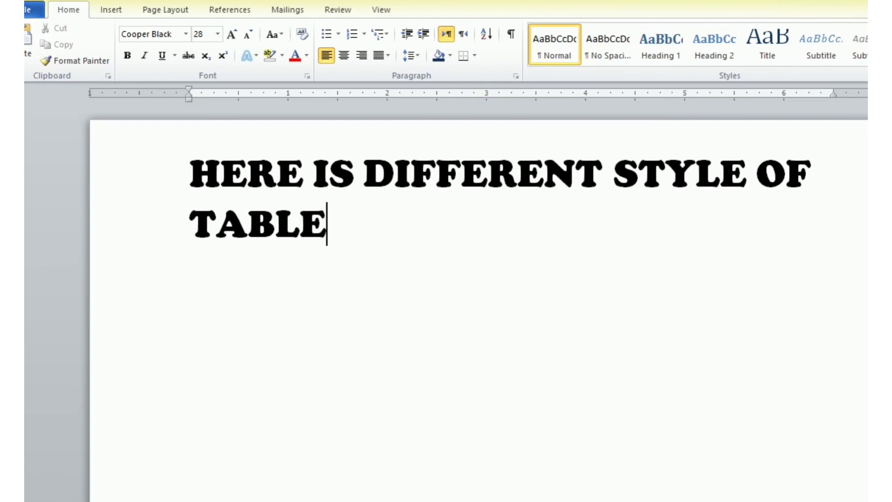
pyautogui.write(' FORMAT')
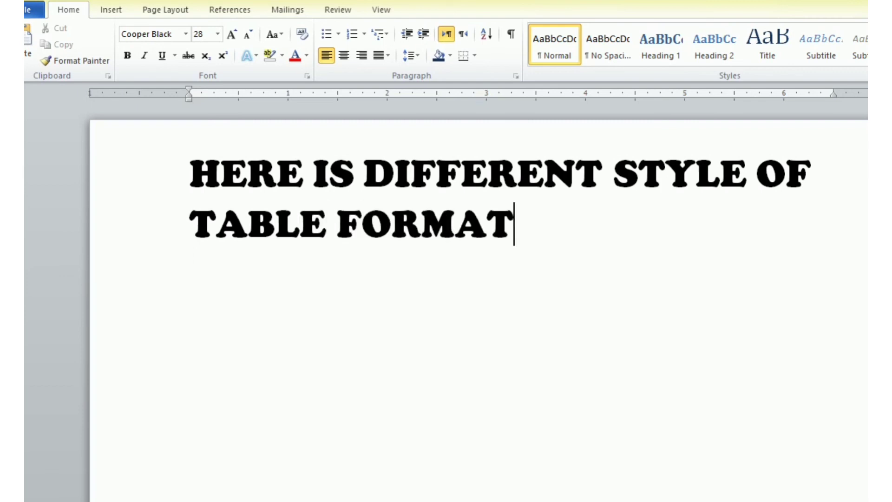
pyautogui.write('S')
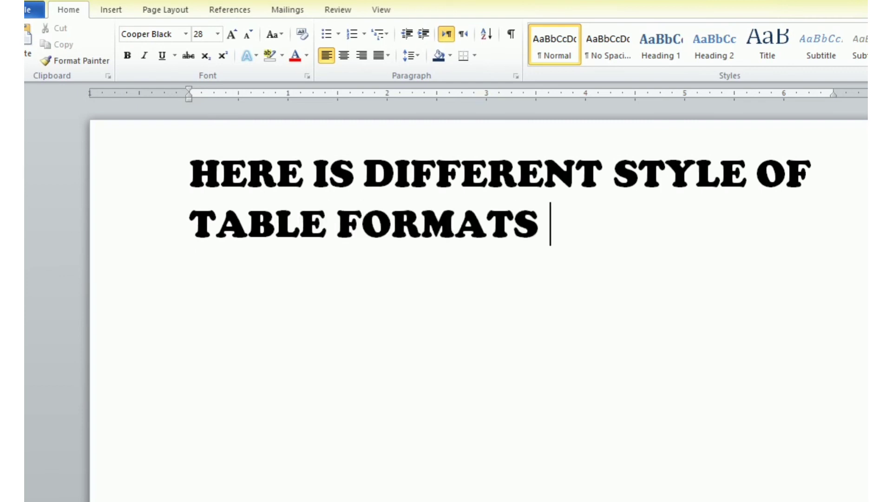
# Step: Delete the heading text and insert a blank 6-column, 3-row table
pyautogui.hotkey('ctrl', 'a')
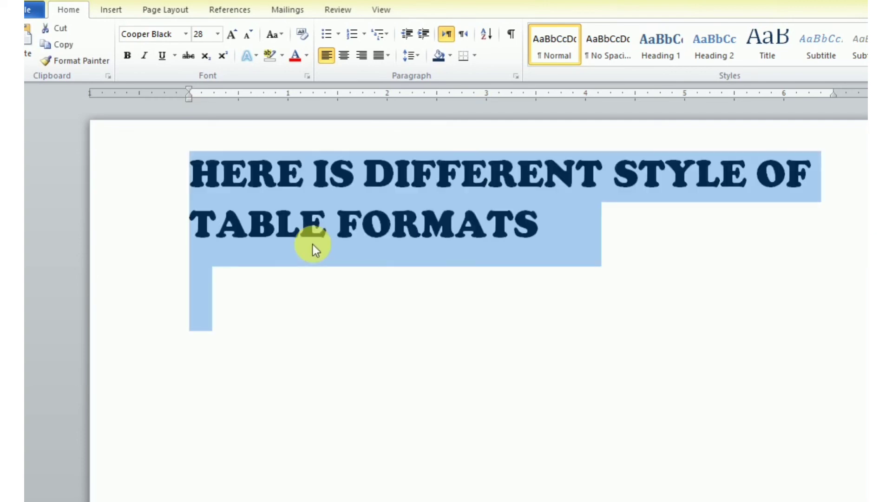
pyautogui.press('Delete')
pyautogui.click(112, 10)
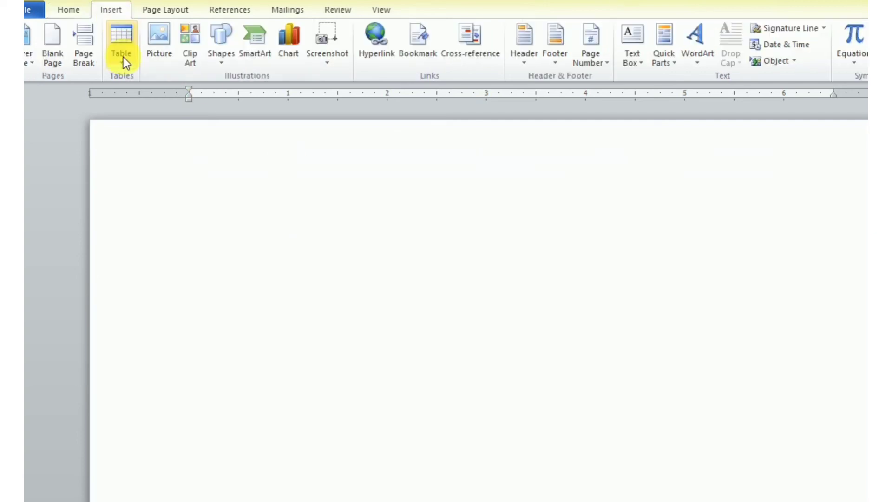
pyautogui.click(125, 70)
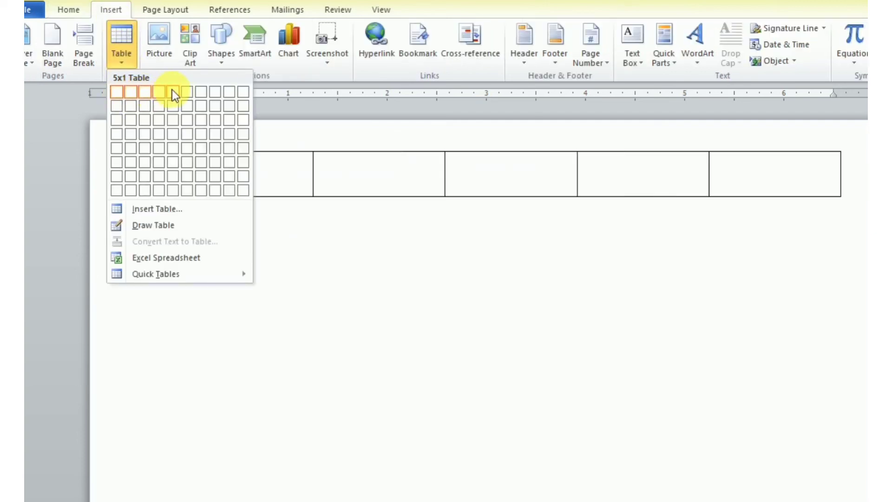
pyautogui.click(187, 120)
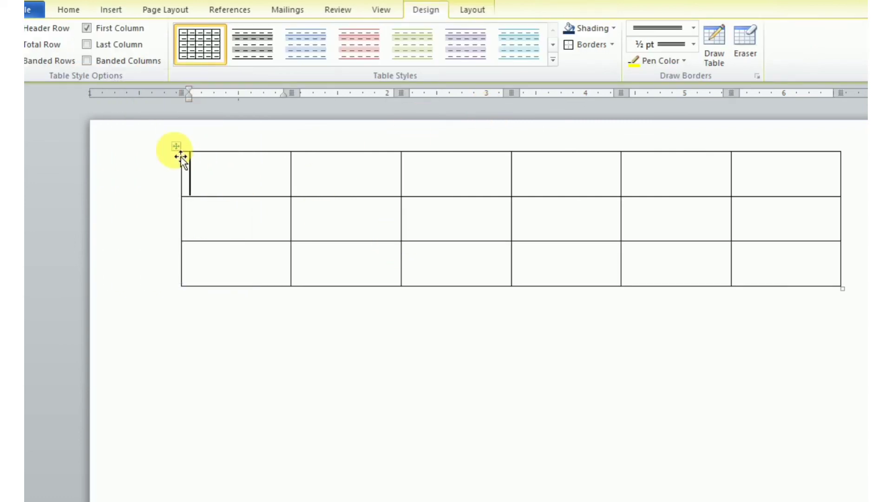
pyautogui.click(176, 146)
# Step: Apply a black first-column style, an orange style, then Light Grid to the table
pyautogui.click(553, 59)
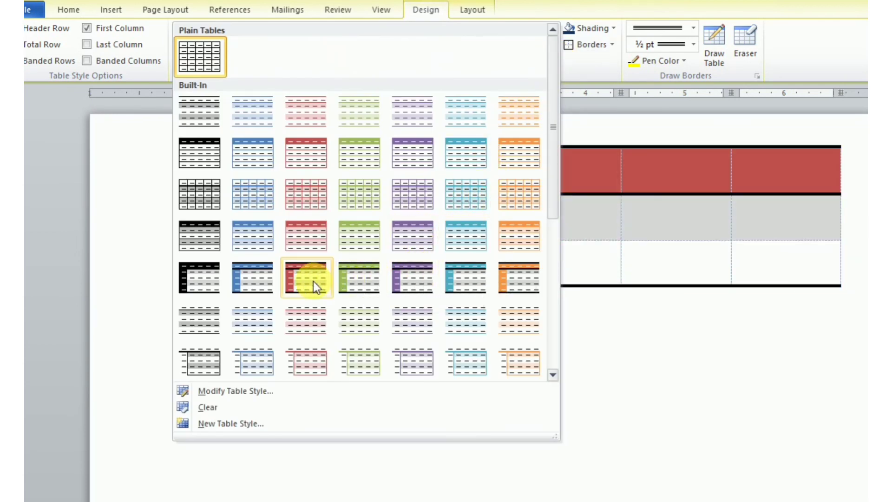
pyautogui.click(202, 285)
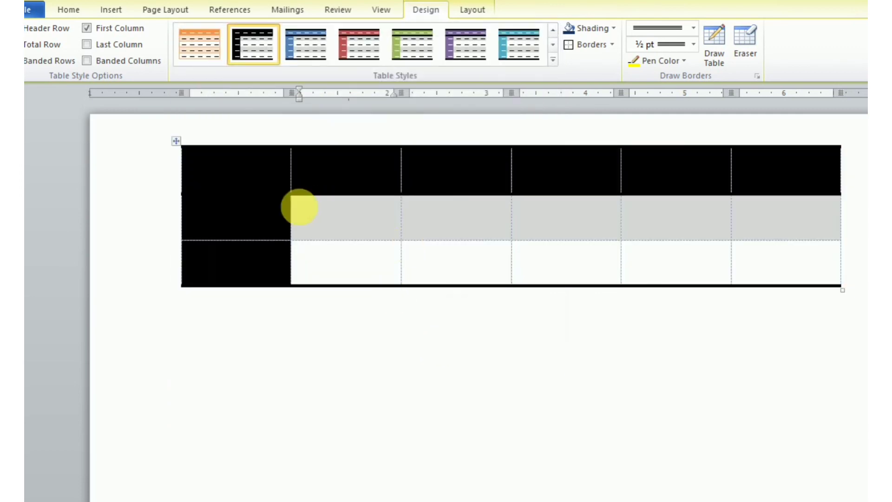
pyautogui.click(177, 142)
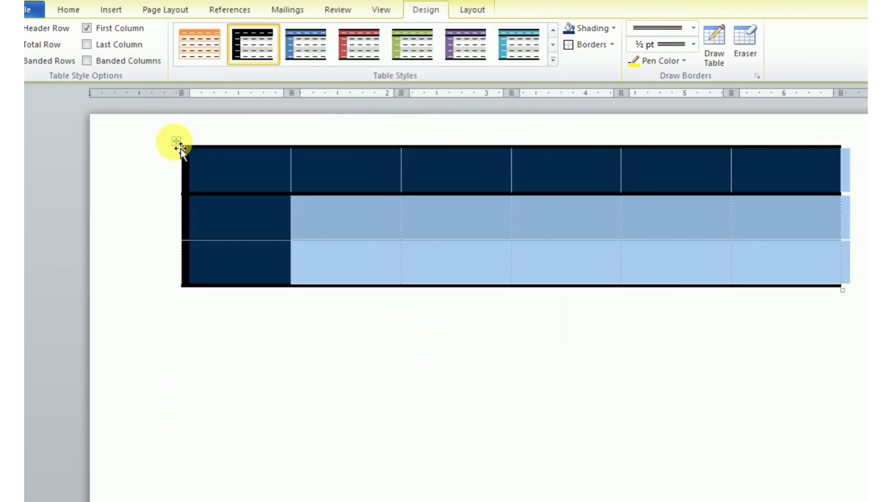
pyautogui.click(553, 60)
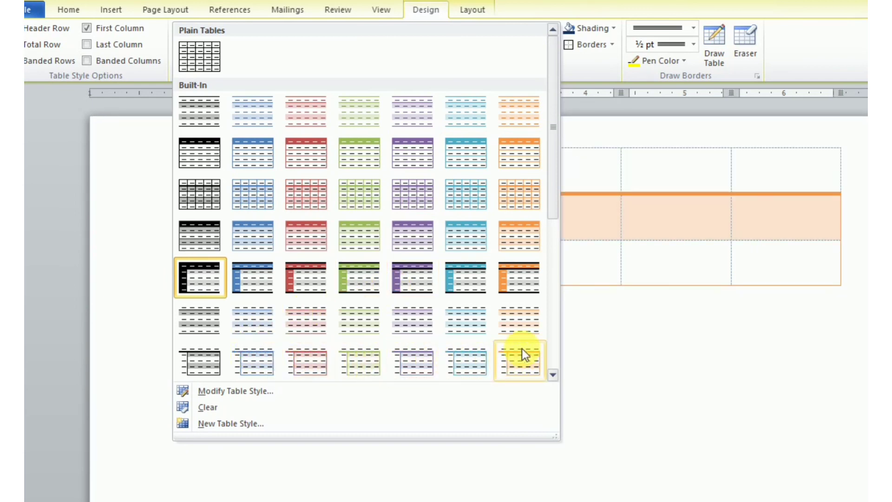
pyautogui.click(532, 244)
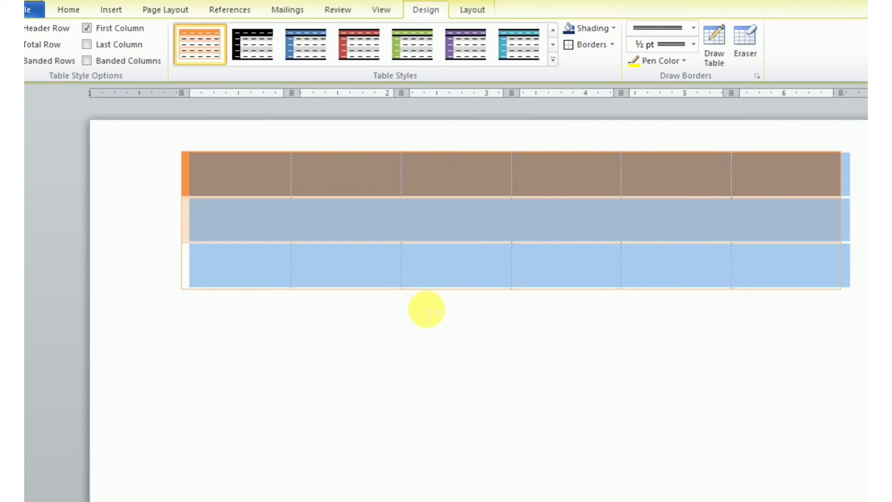
pyautogui.click(553, 60)
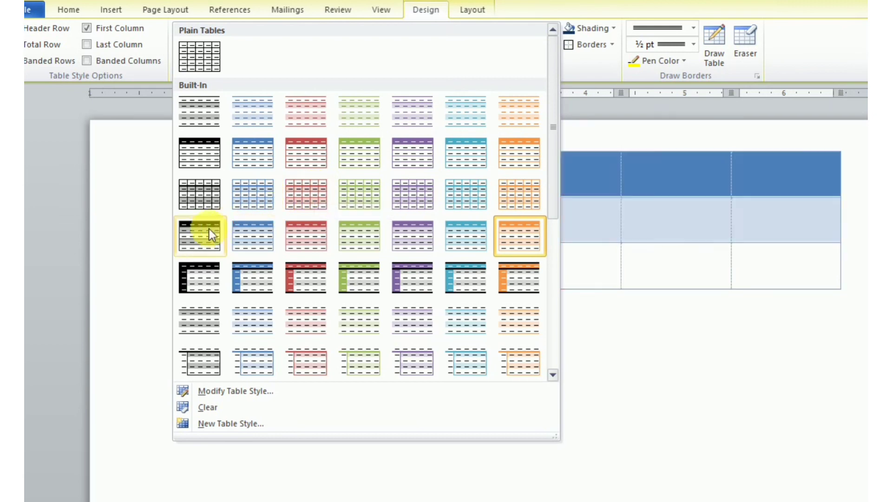
pyautogui.click(202, 197)
pyautogui.click(412, 314)
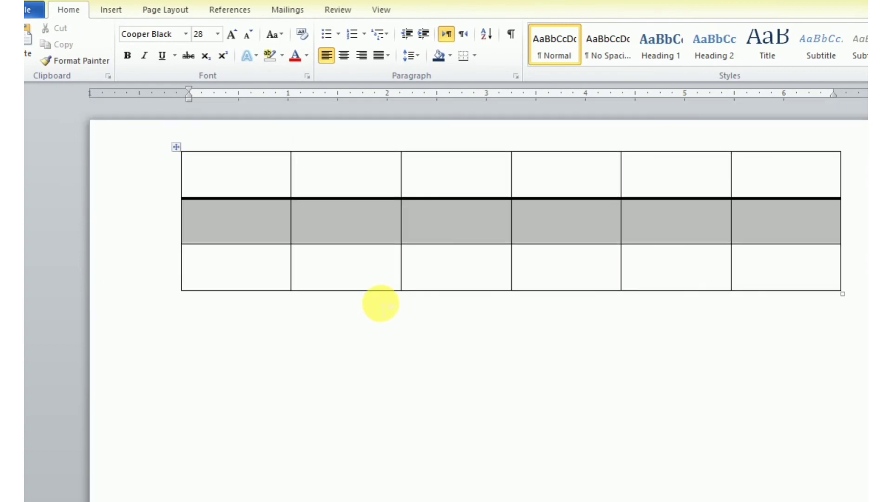
# Step: Cut the styled table off the page, leaving it blank
pyautogui.scroll(-2, 380, 303)
pyautogui.scroll(-2, 381, 303)
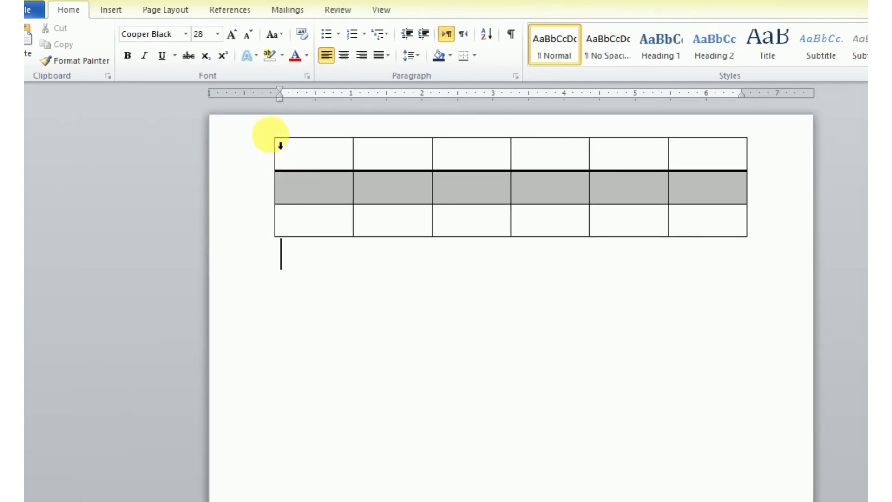
pyautogui.click(281, 146)
pyautogui.click(302, 190)
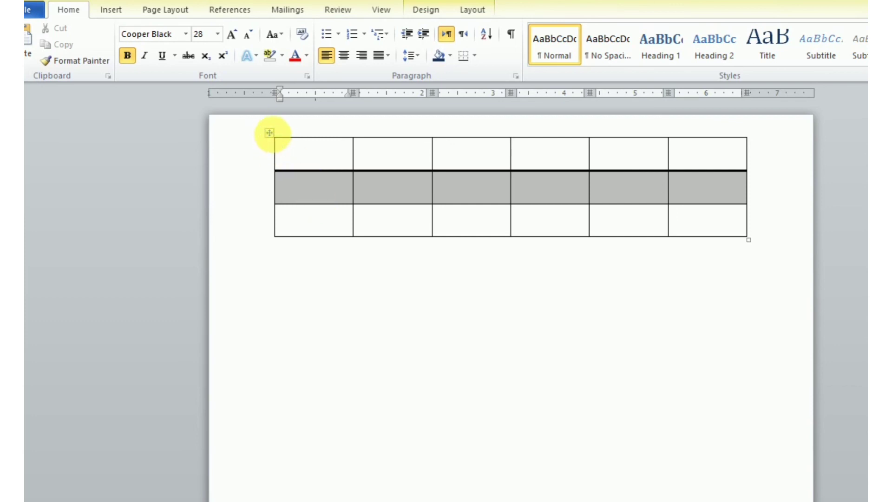
pyautogui.rightClick(269, 134)
pyautogui.click(288, 142)
# Step: Insert a 5 × 5 table through Insert Table and expand the table styles gallery
pyautogui.click(112, 10)
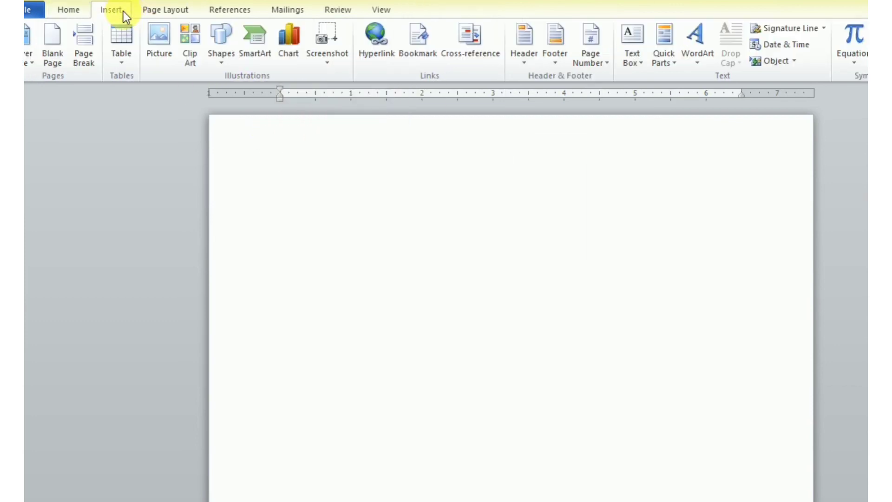
pyautogui.click(121, 55)
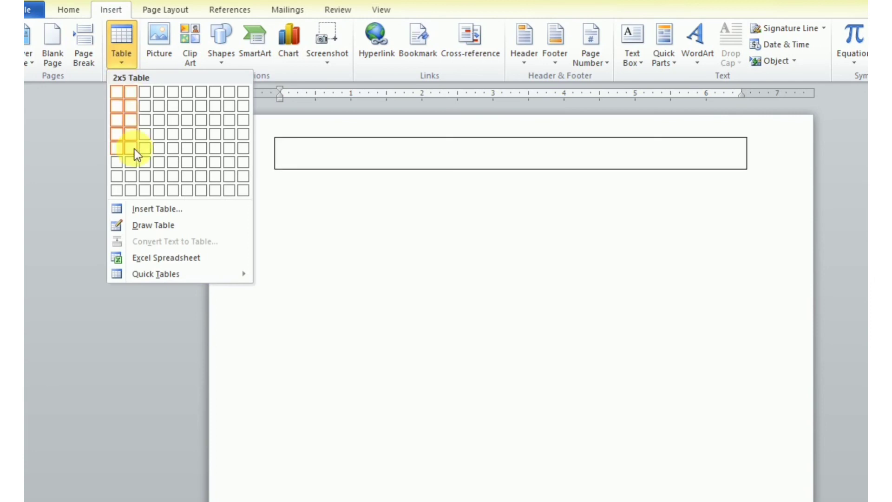
pyautogui.click(158, 208)
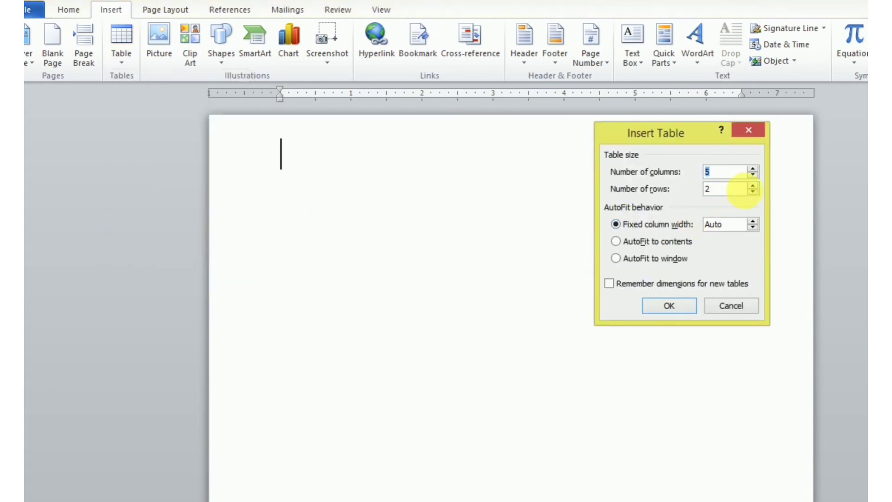
pyautogui.click(752, 186)
pyautogui.click(669, 302)
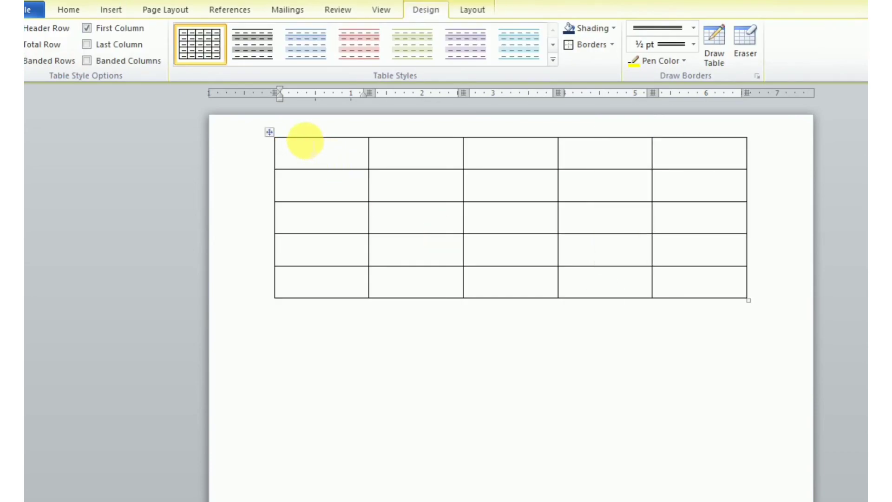
pyautogui.click(269, 132)
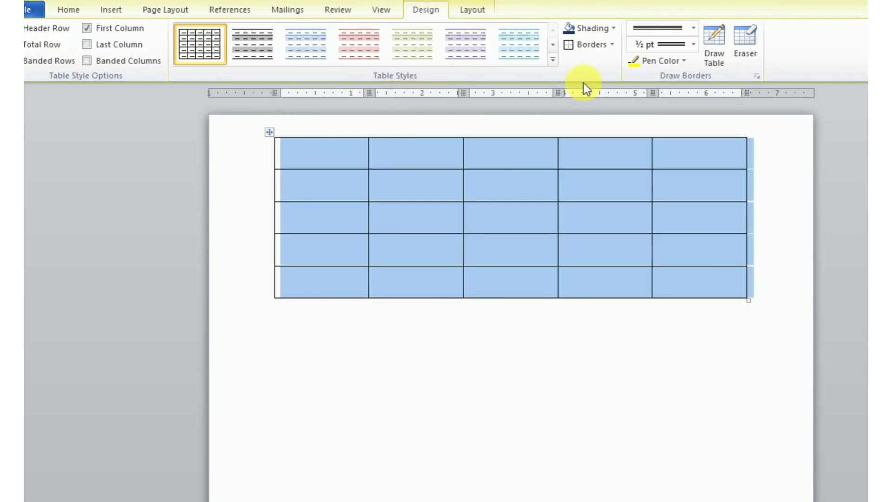
pyautogui.click(555, 60)
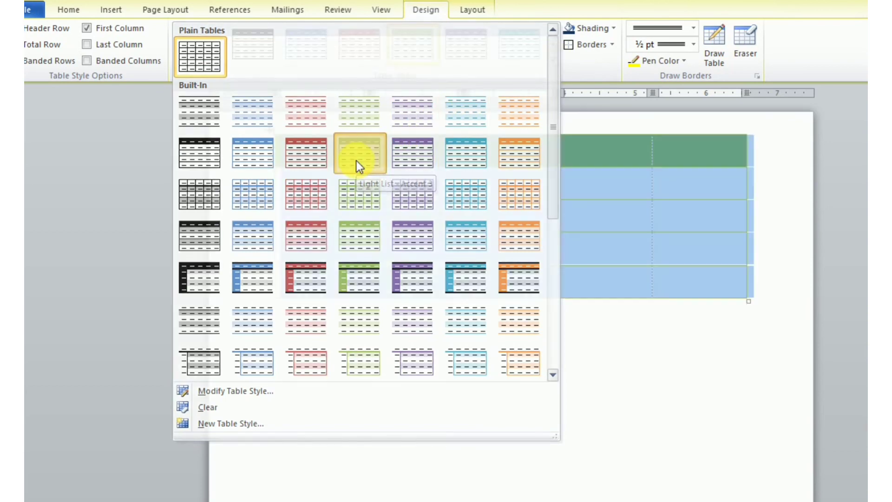
# Step: Apply the green Light List style and shade the four body rows red
pyautogui.click(356, 161)
pyautogui.click(315, 187)
pyautogui.moveTo(338, 189); pyautogui.dragTo(692, 269)
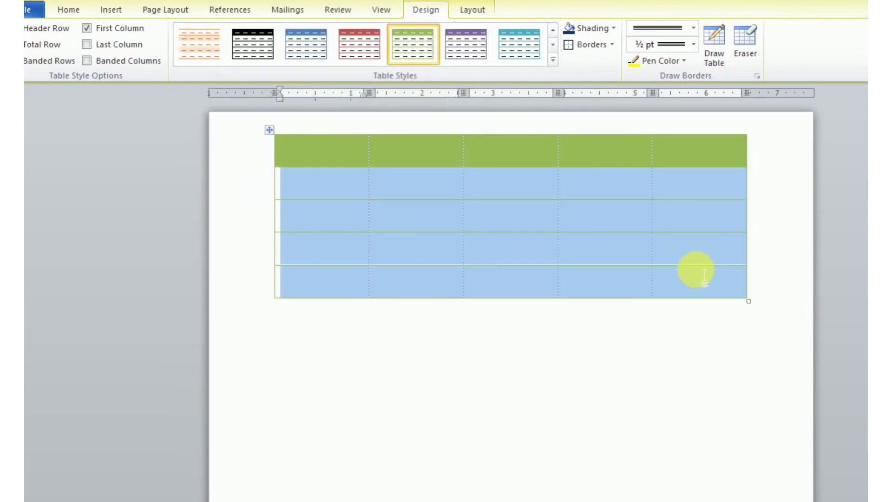
pyautogui.click(613, 29)
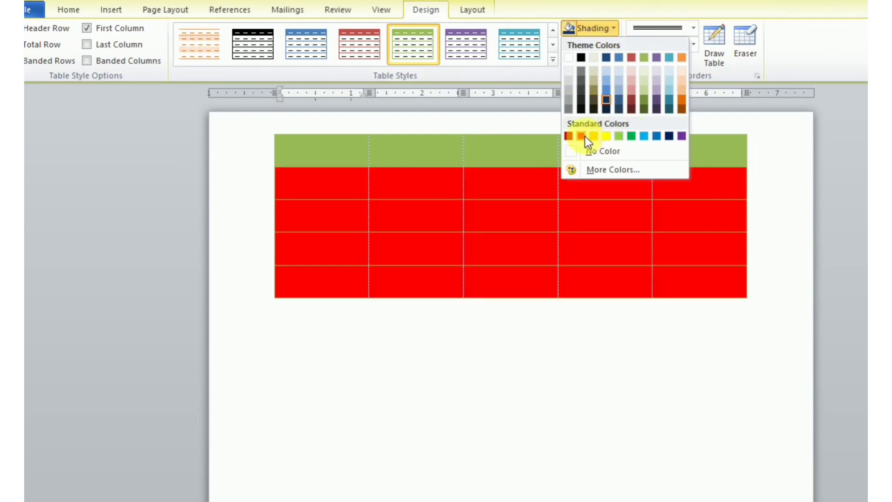
pyautogui.click(581, 136)
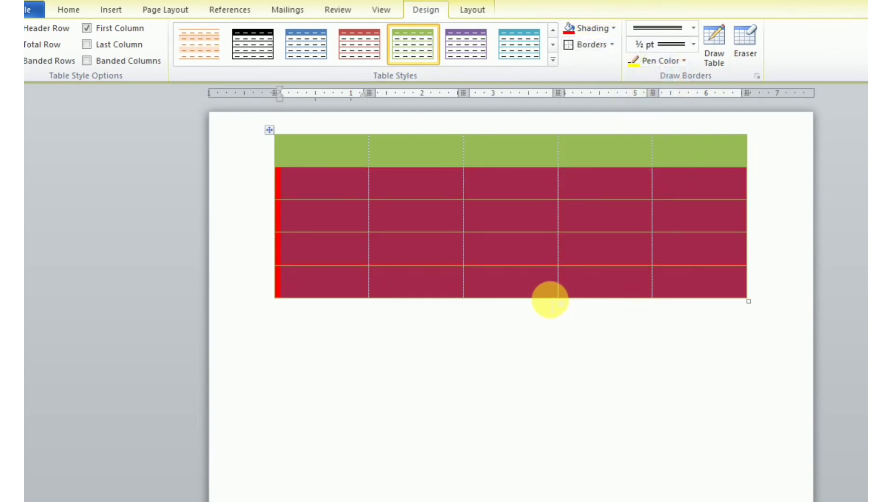
pyautogui.click(680, 316)
# Step: Widen the table to the right, then cut it off the page
pyautogui.moveTo(748, 301); pyautogui.dragTo(760, 239)
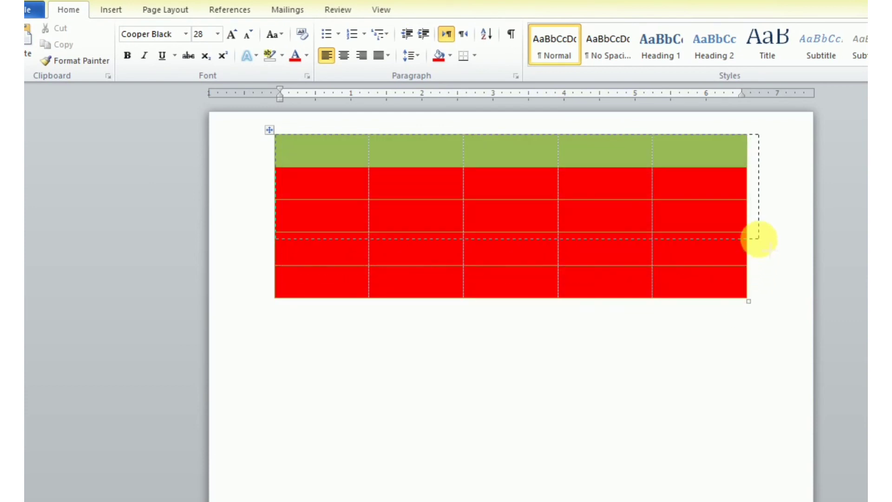
pyautogui.rightClick(274, 138)
pyautogui.click(283, 141)
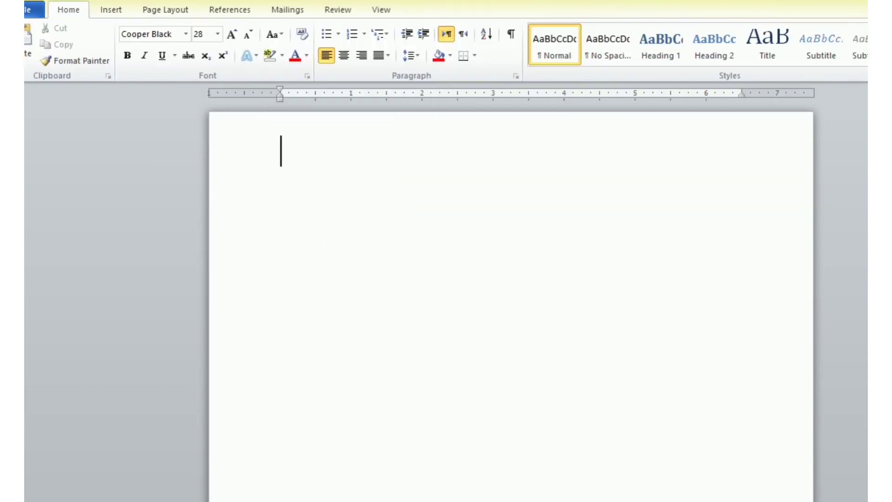
# Step: Type OKY, then a line thanking viewers and asking them to subscribe to the channel
pyautogui.write('OKY')
pyautogui.press('Return')
pyautogui.write('THA')
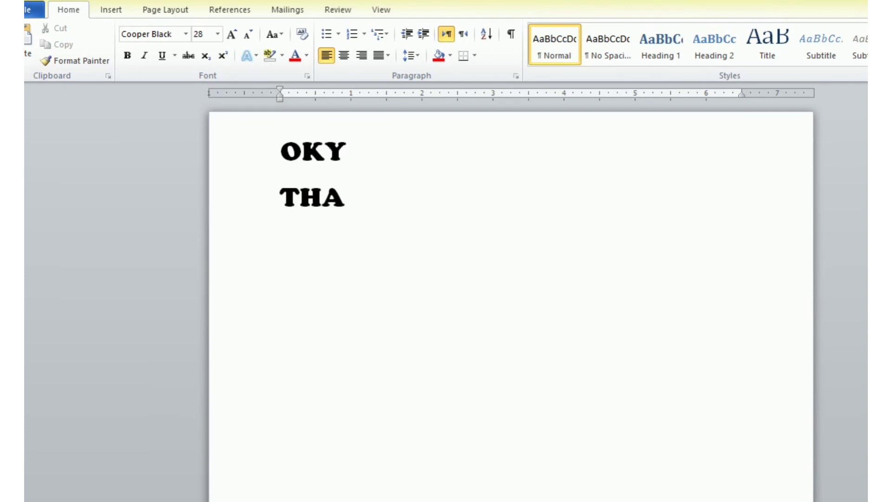
pyautogui.write('NS')
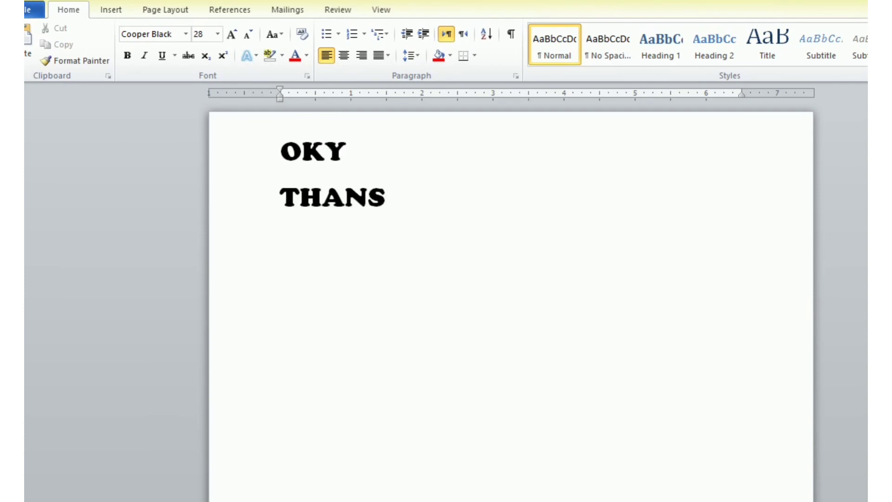
pyautogui.write(' FOR WATCH')
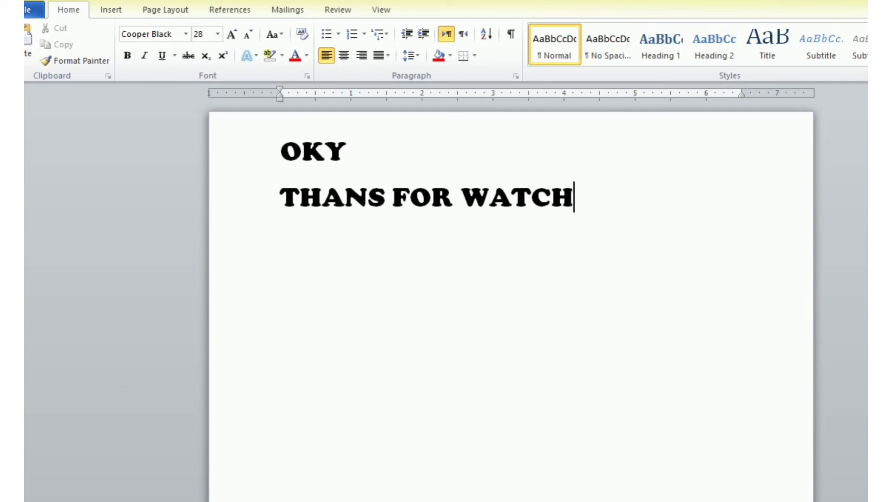
pyautogui.write('ING MY V')
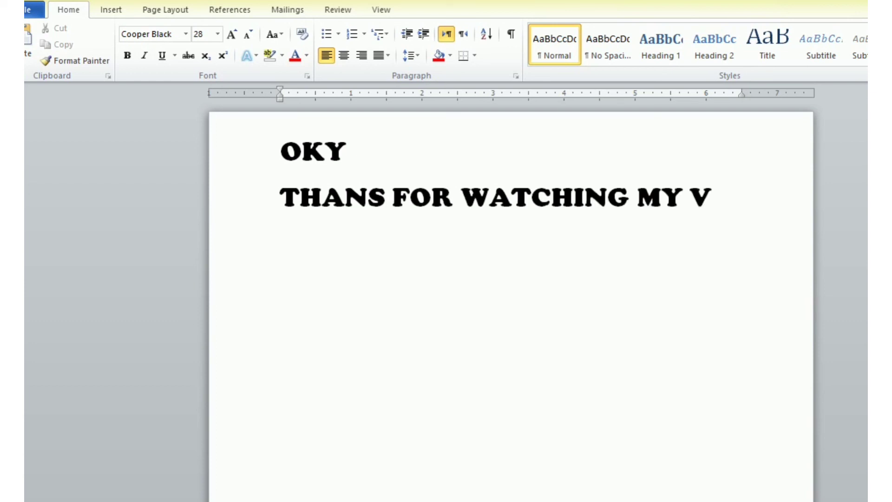
pyautogui.write('IDEO')
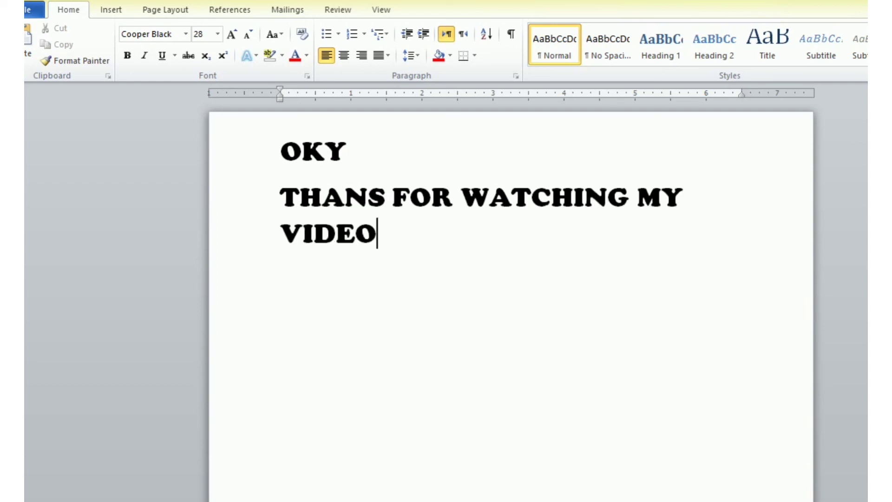
pyautogui.write('F')
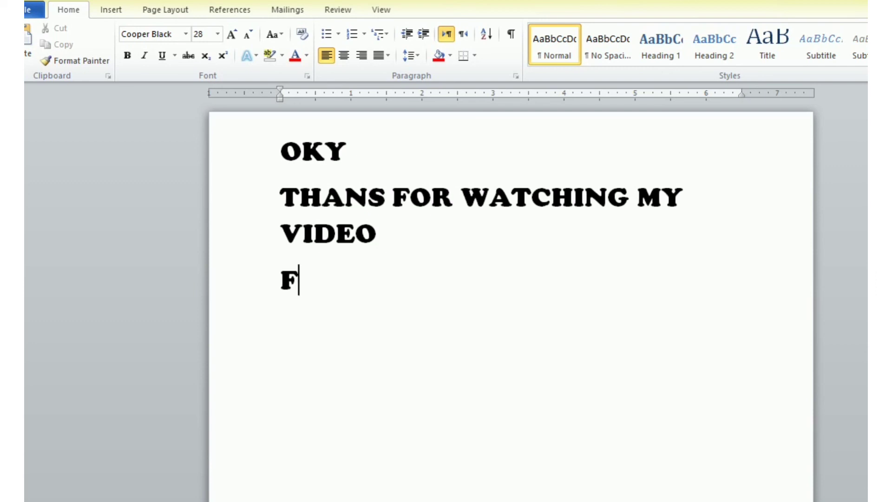
pyautogui.write('OR MORE V')
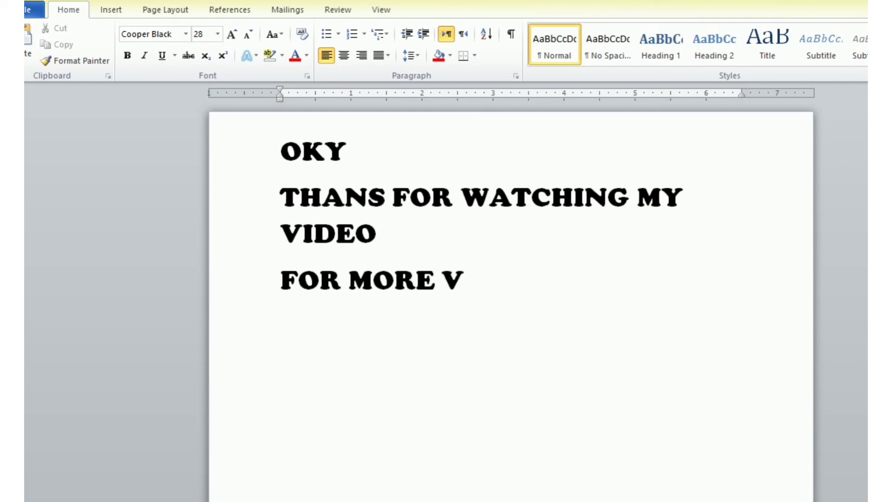
pyautogui.write('IDEOS')
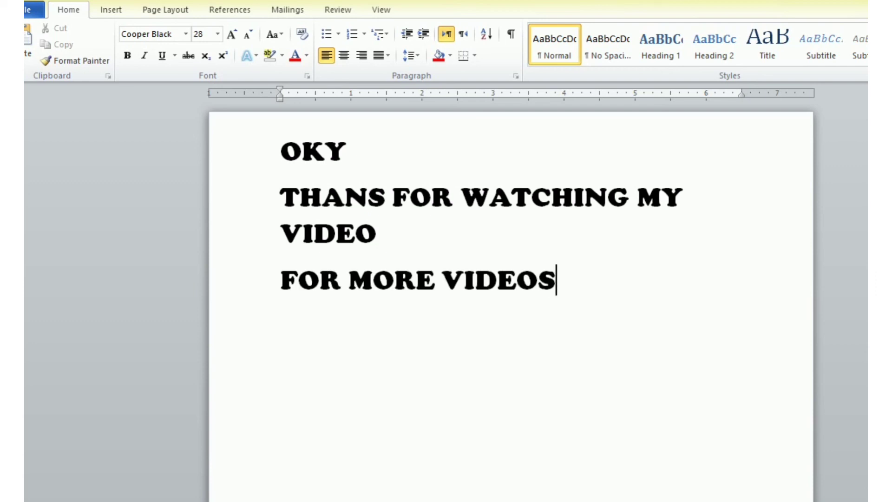
pyautogui.write(' SUN')
pyautogui.press('BackSpace')
pyautogui.write('S')
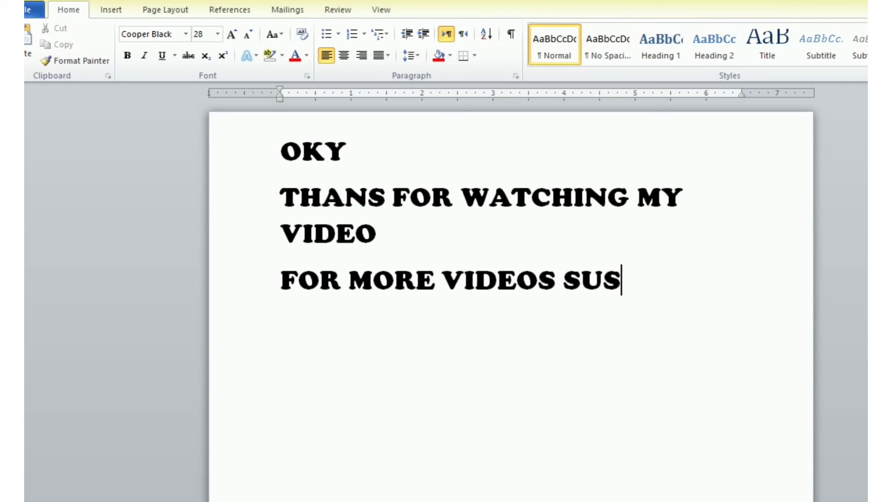
pyautogui.press('BackSpace')
pyautogui.write('BSC')
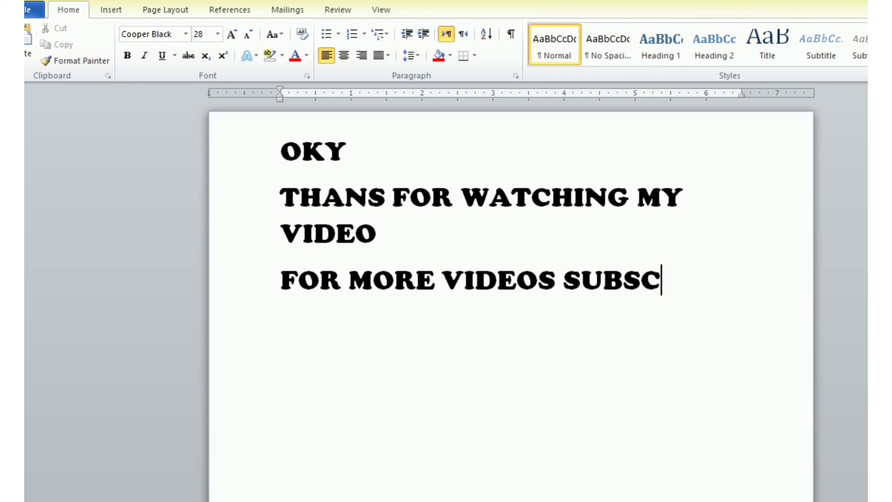
pyautogui.write('RIME')
pyautogui.press('BackSpace')
pyautogui.press('BackSpace')
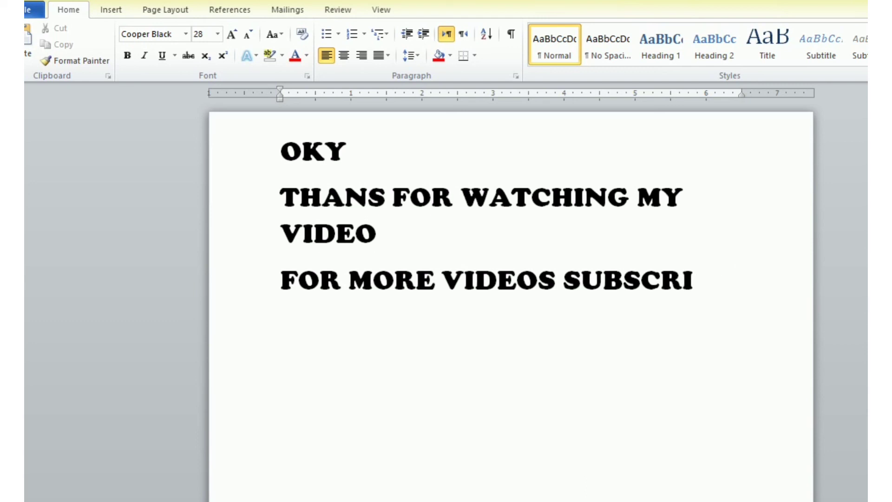
pyautogui.write('BE MY C')
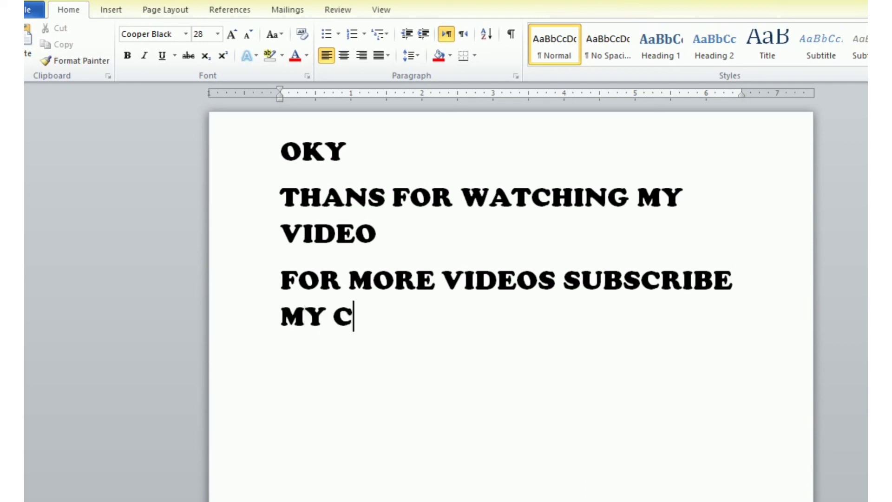
pyautogui.write('HANNEL')
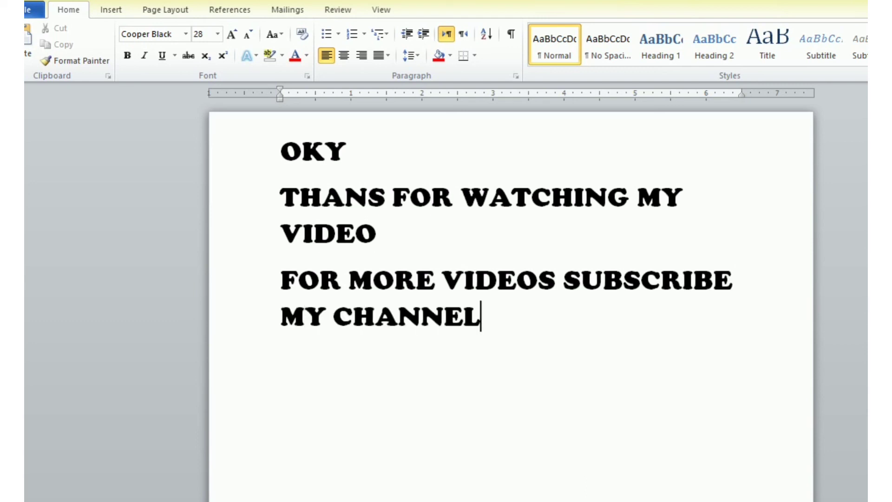
# Step: Add a final line reading BETTER TOMORROW
pyautogui.press('Return')
pyautogui.write('BETTYER')
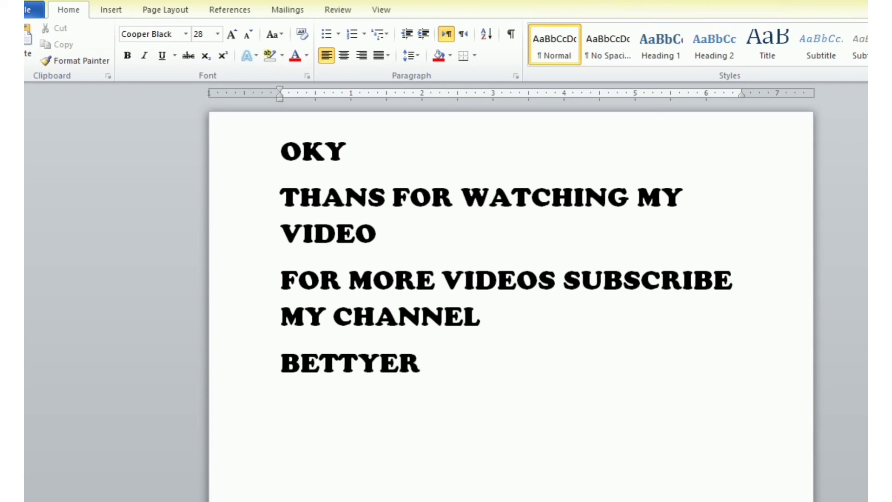
pyautogui.press('BackSpace')
pyautogui.press('BackSpace')
pyautogui.press('BackSpace')
pyautogui.write('ER')
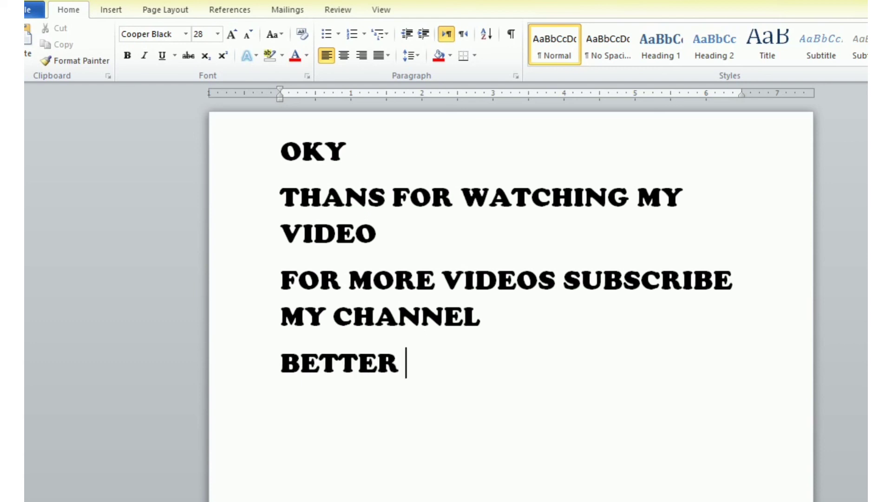
pyautogui.write(' TOMORROW')
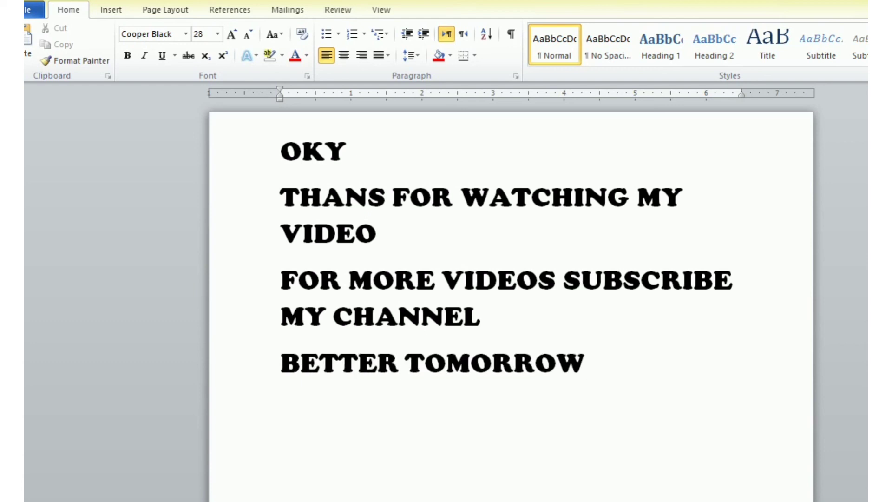